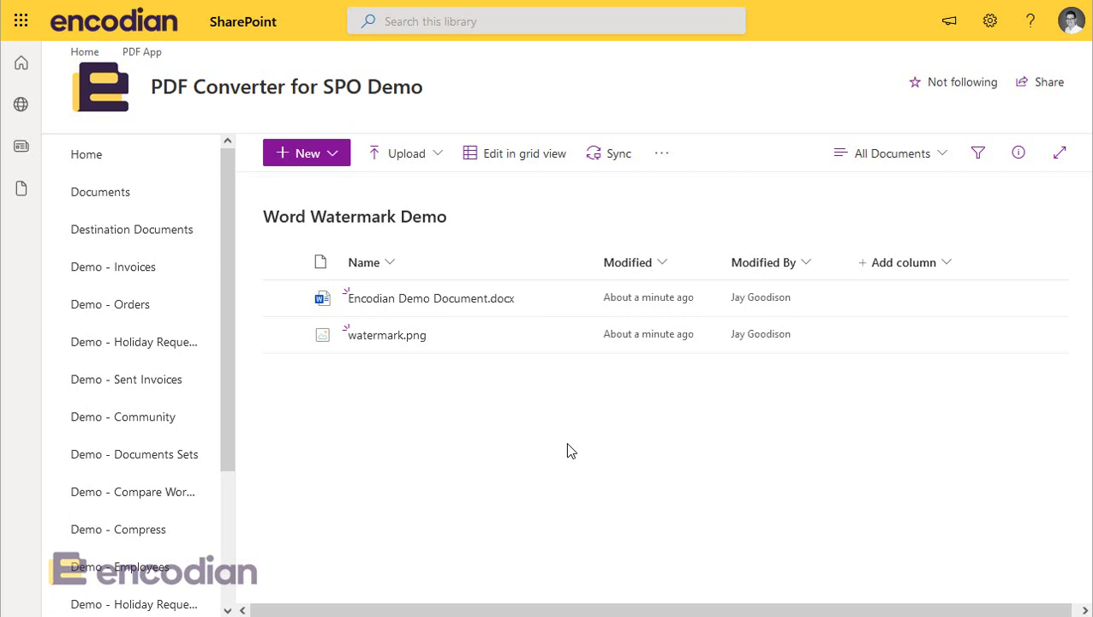
# Step: From the library's Automate > Power Automate menu, pick the 'Complete a custom action for the selected file' template
pyautogui.click(658, 157)
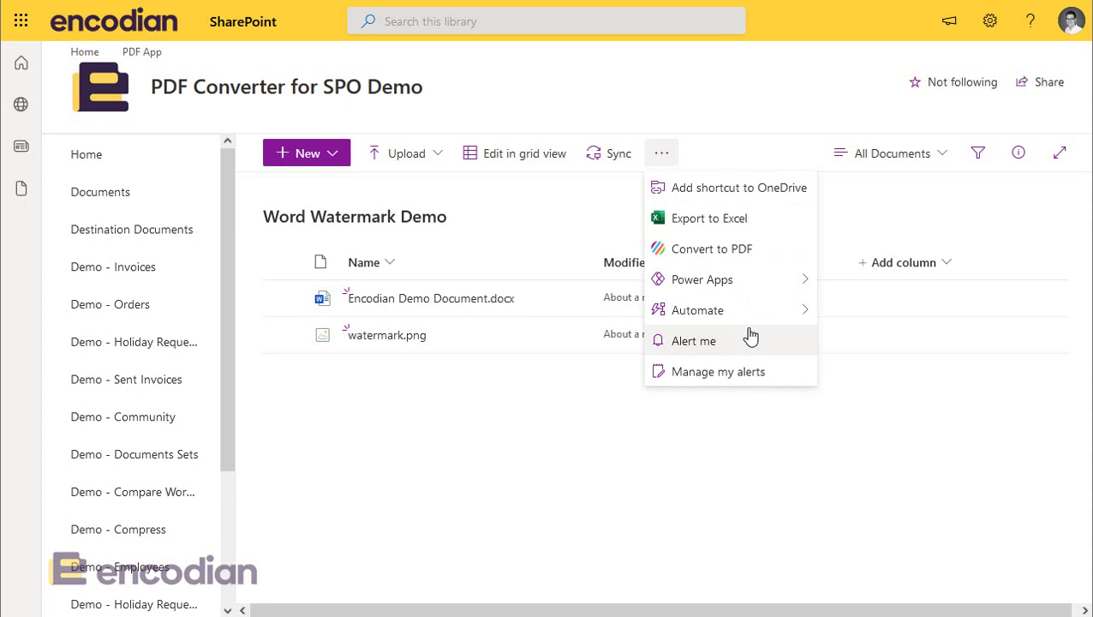
pyautogui.moveTo(782, 322)
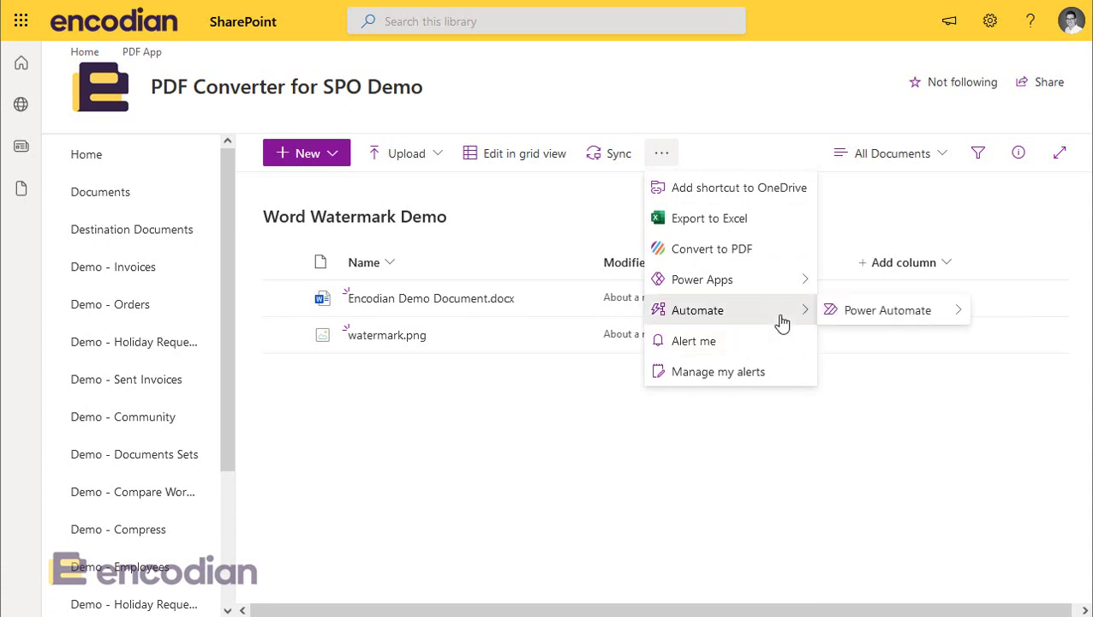
pyautogui.moveTo(929, 319)
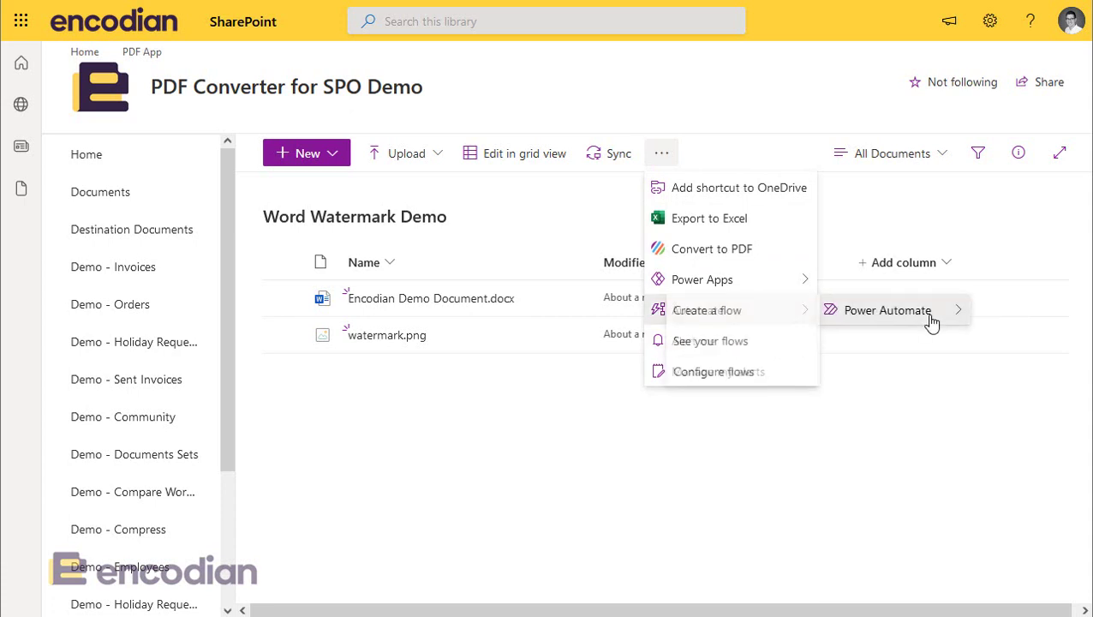
pyautogui.click(750, 320)
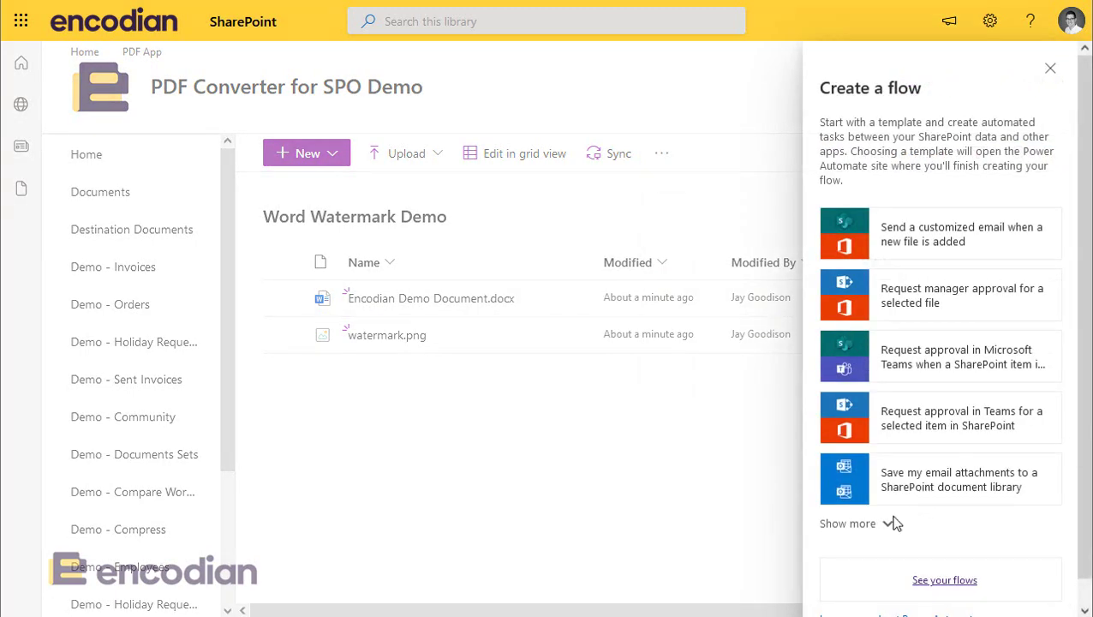
pyautogui.click(852, 525)
pyautogui.scroll(-7, 907, 454)
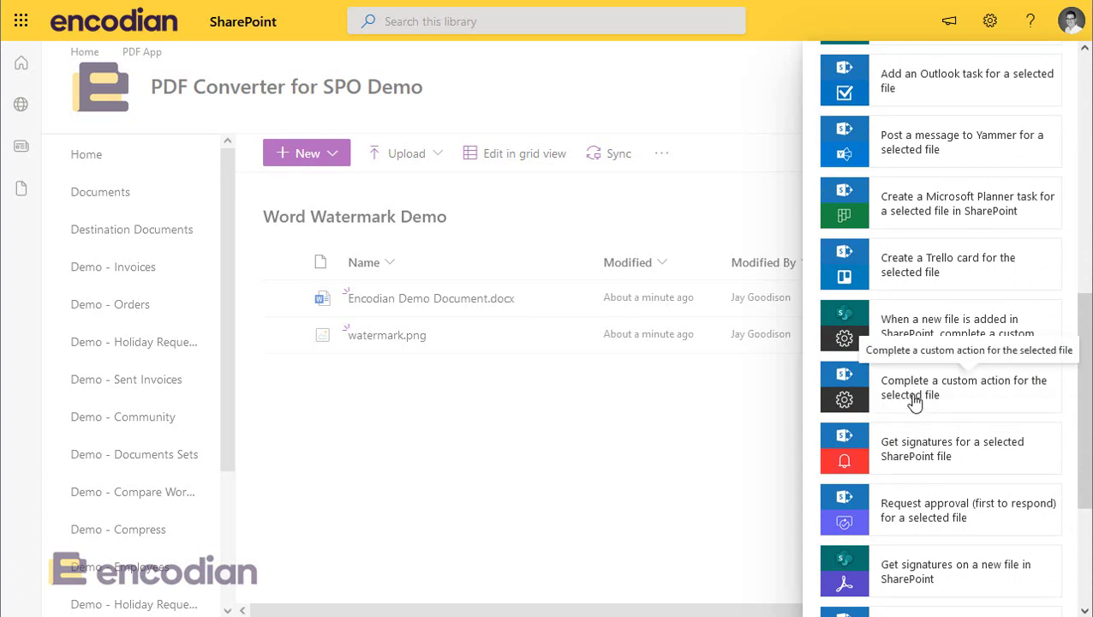
pyautogui.click(915, 402)
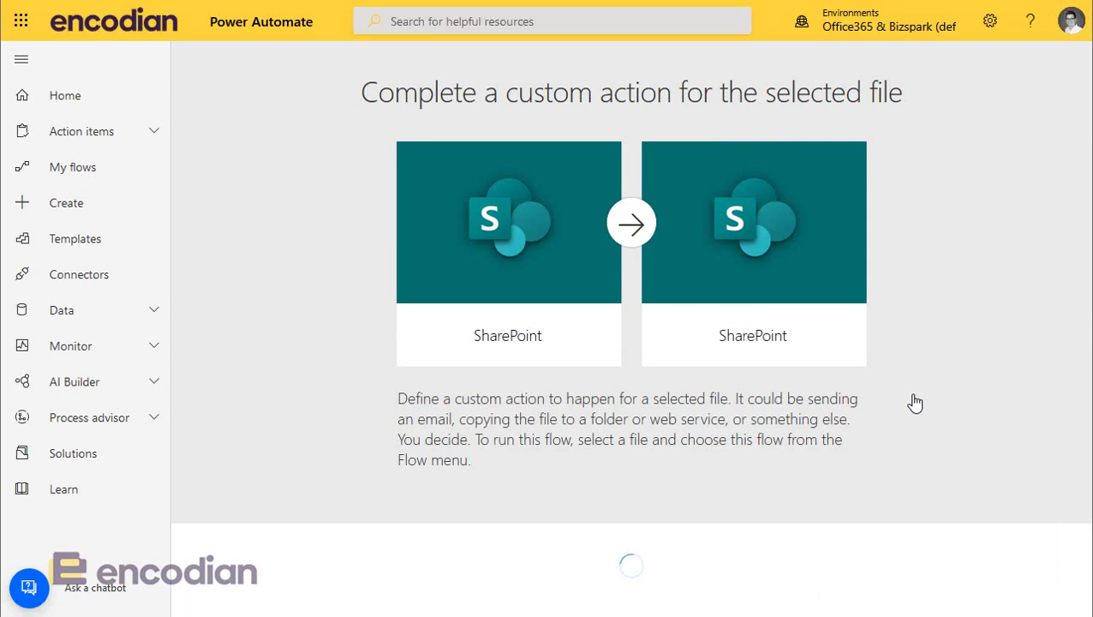
# Step: Continue into the editor, title the flow 'Share Document via Email', and collapse both step cards
pyautogui.scroll(-1, 914, 403)
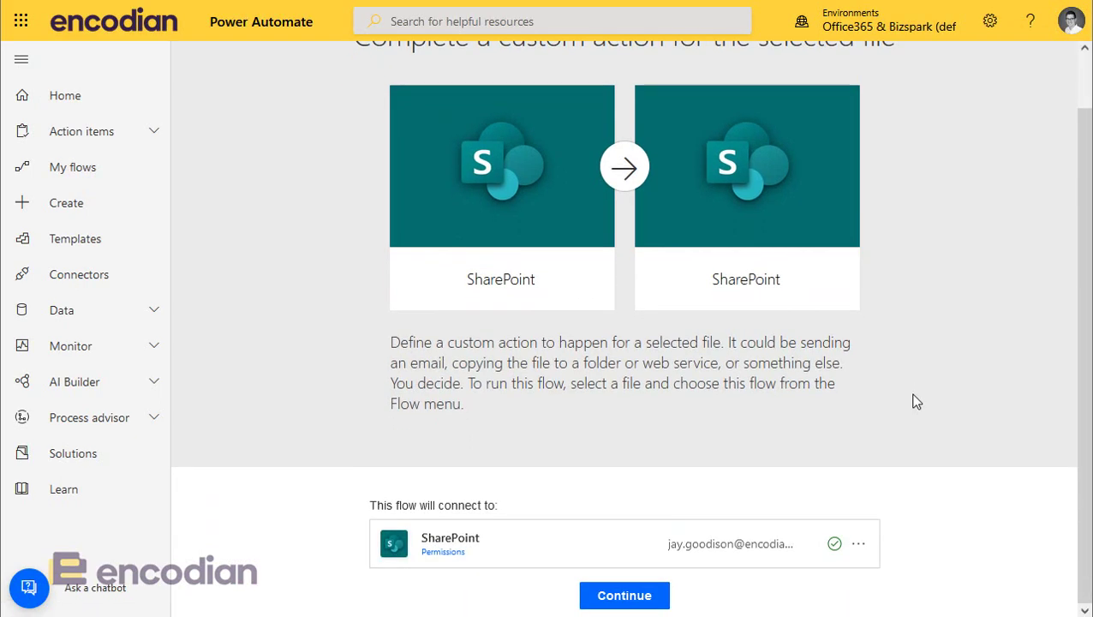
pyautogui.click(635, 599)
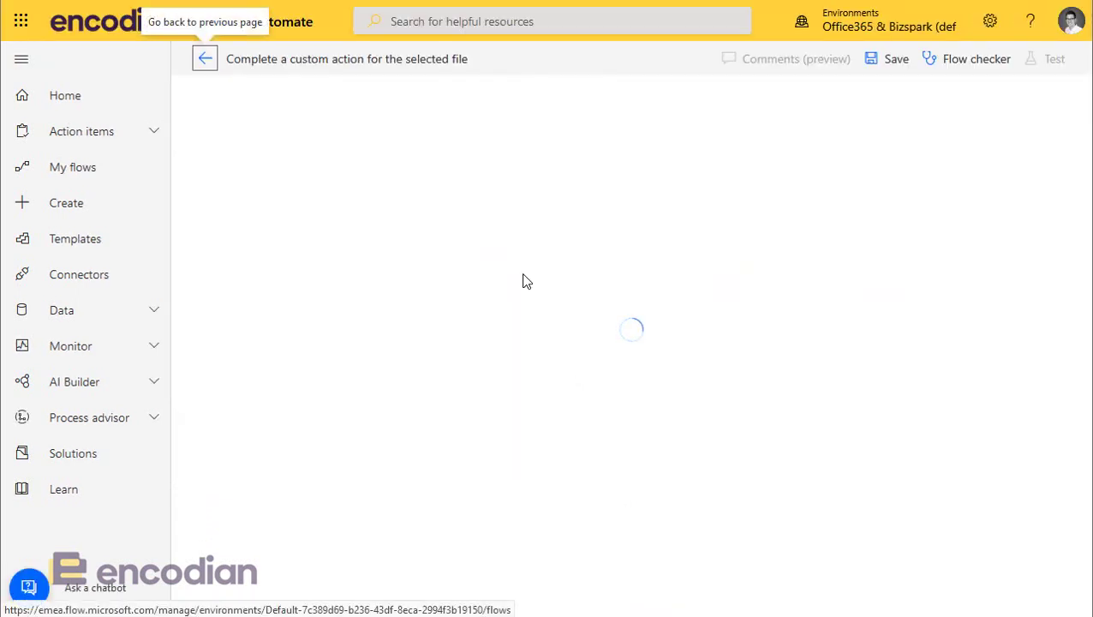
pyautogui.click(327, 61)
pyautogui.click(328, 62)
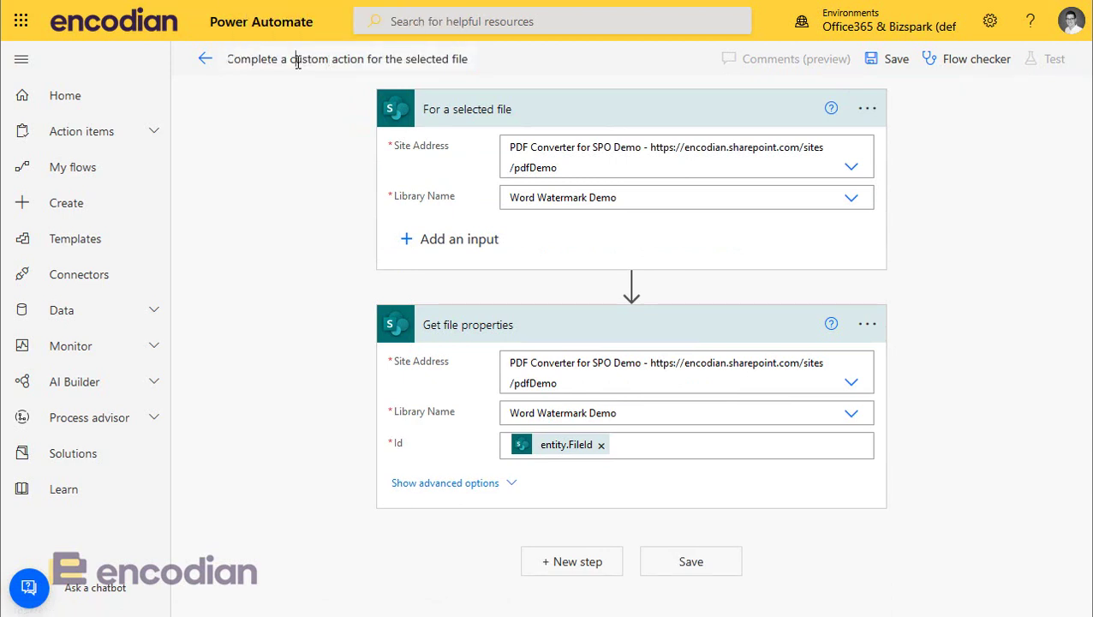
pyautogui.hotkey('ctrl', 'a')
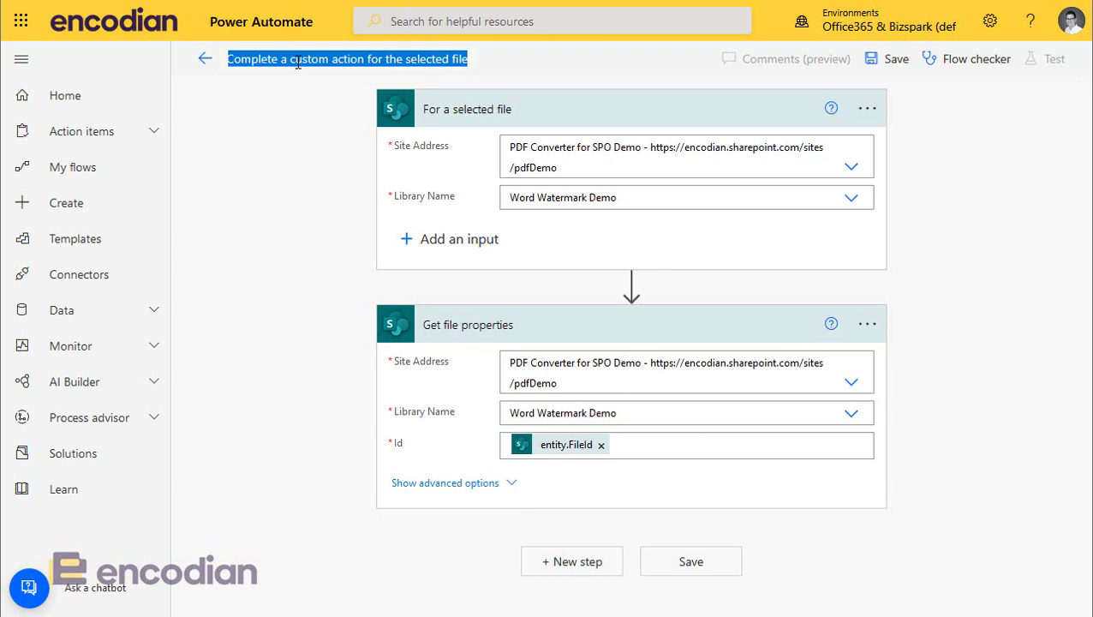
pyautogui.write('Share Docume')
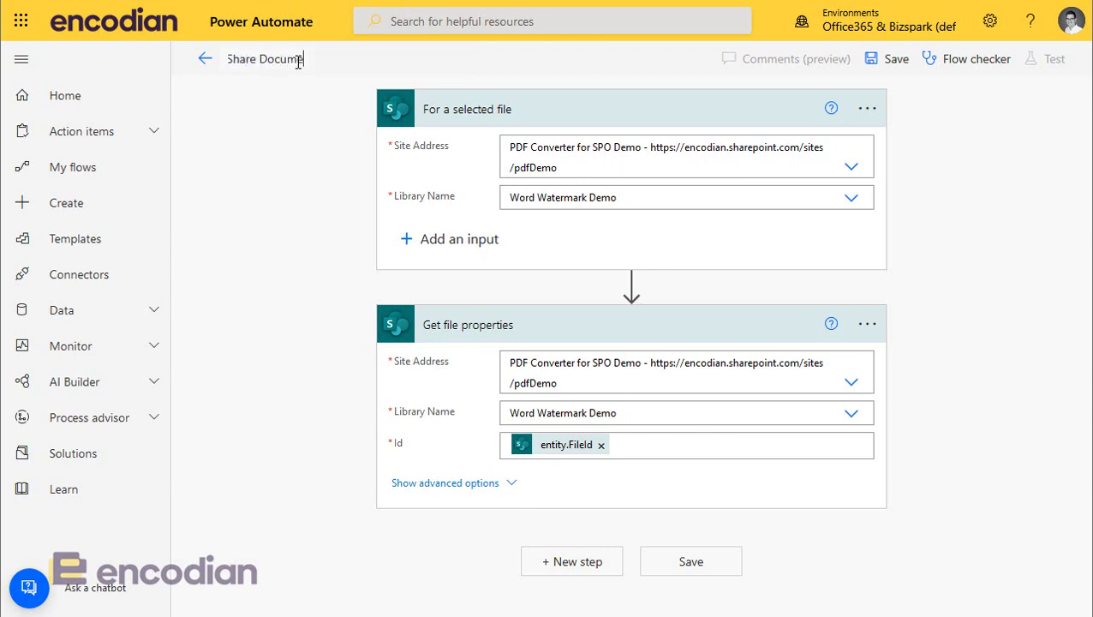
pyautogui.write('nt via email')
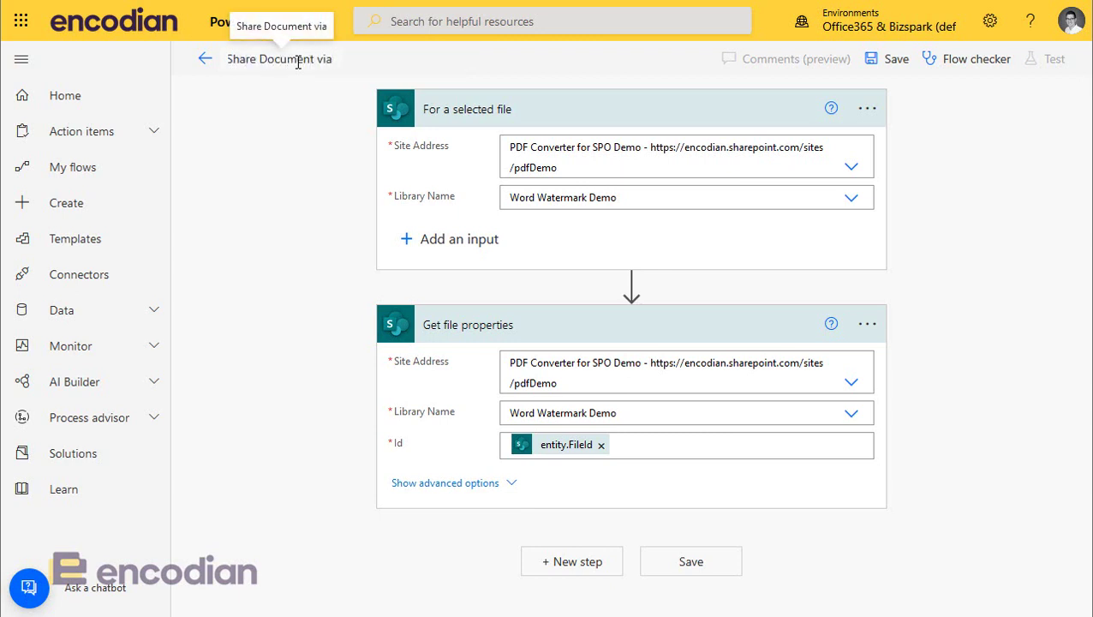
pyautogui.press('BackSpace')
pyautogui.press('BackSpace')
pyautogui.press('BackSpace')
pyautogui.press('BackSpace')
pyautogui.press('BackSpace')
pyautogui.press('BackSpace')
pyautogui.write('Email')
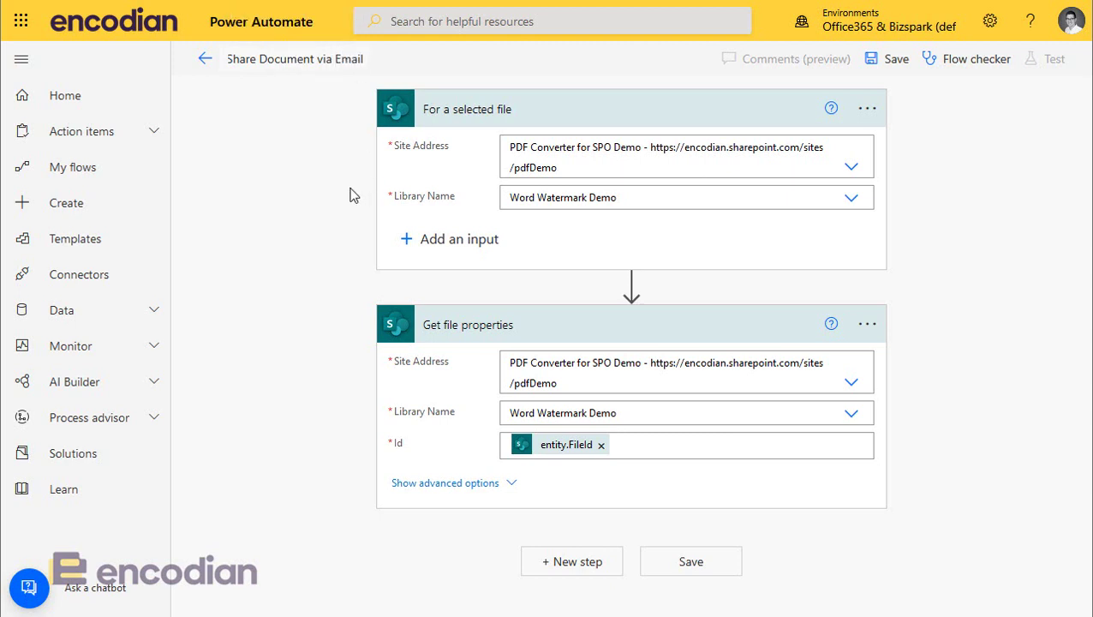
pyautogui.click(602, 122)
pyautogui.click(585, 187)
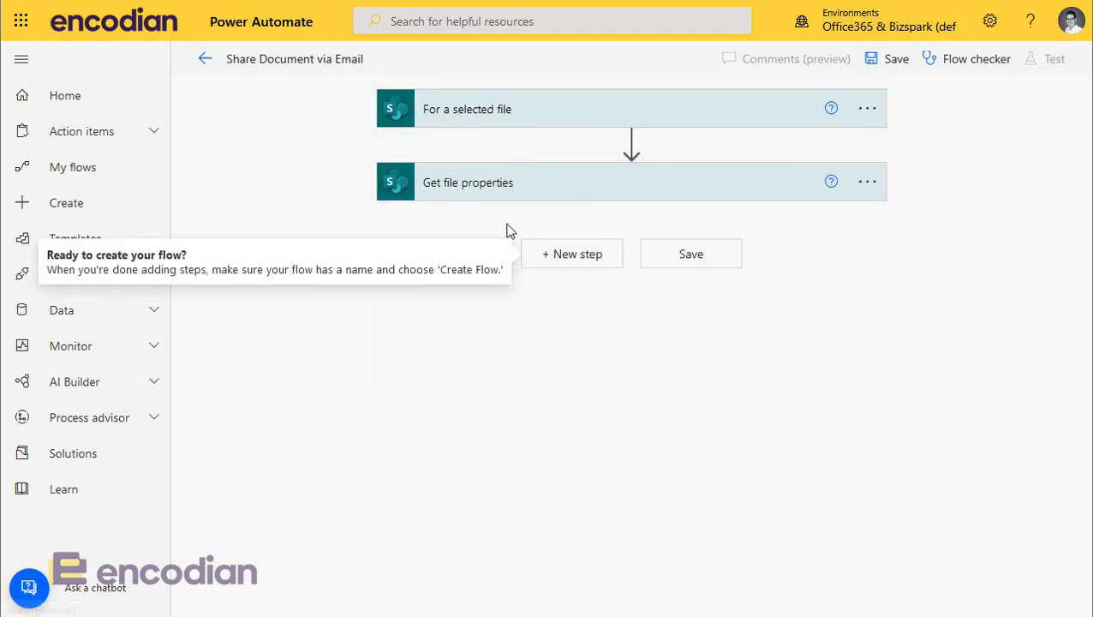
# Step: Add a SharePoint Get file content step with Site Address 'PDF Converter for SPO Demo'
pyautogui.click(565, 266)
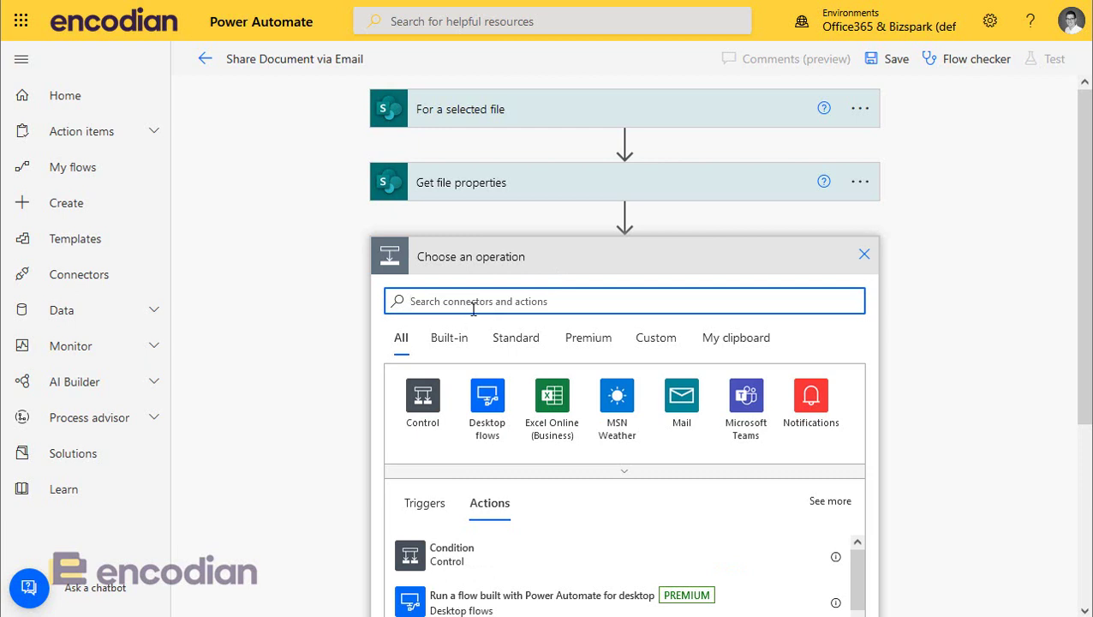
pyautogui.write('get file content')
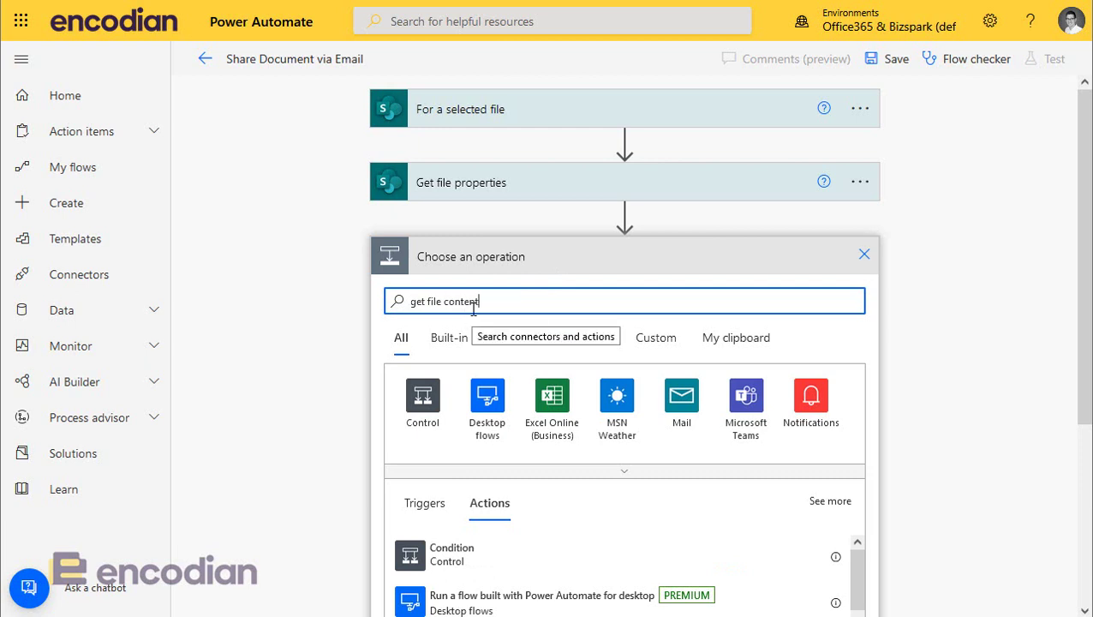
pyautogui.click(477, 570)
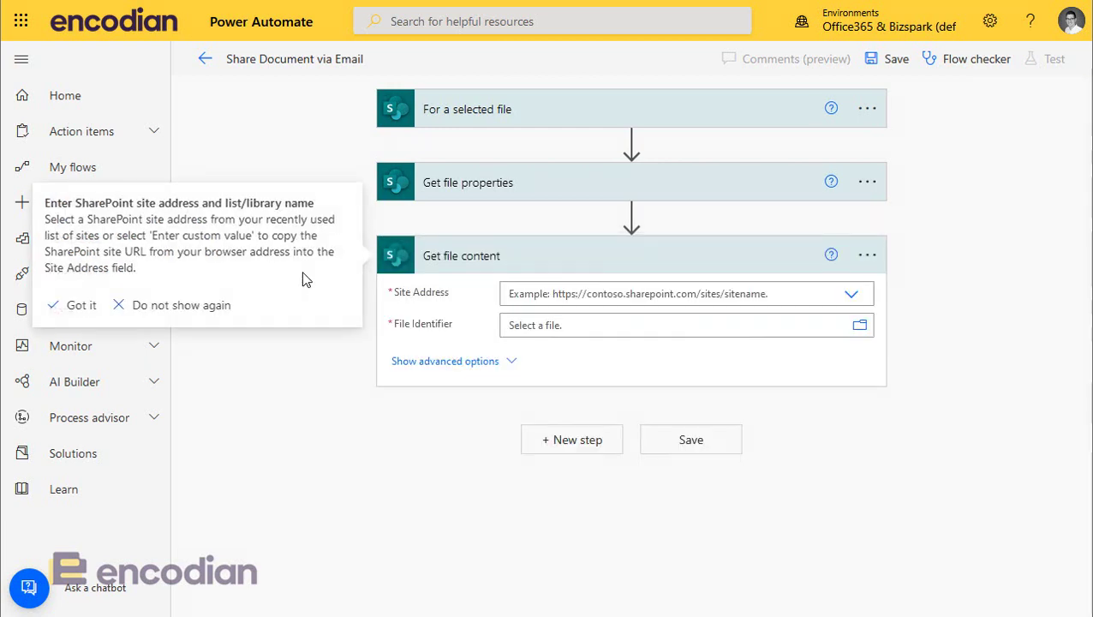
pyautogui.click(852, 294)
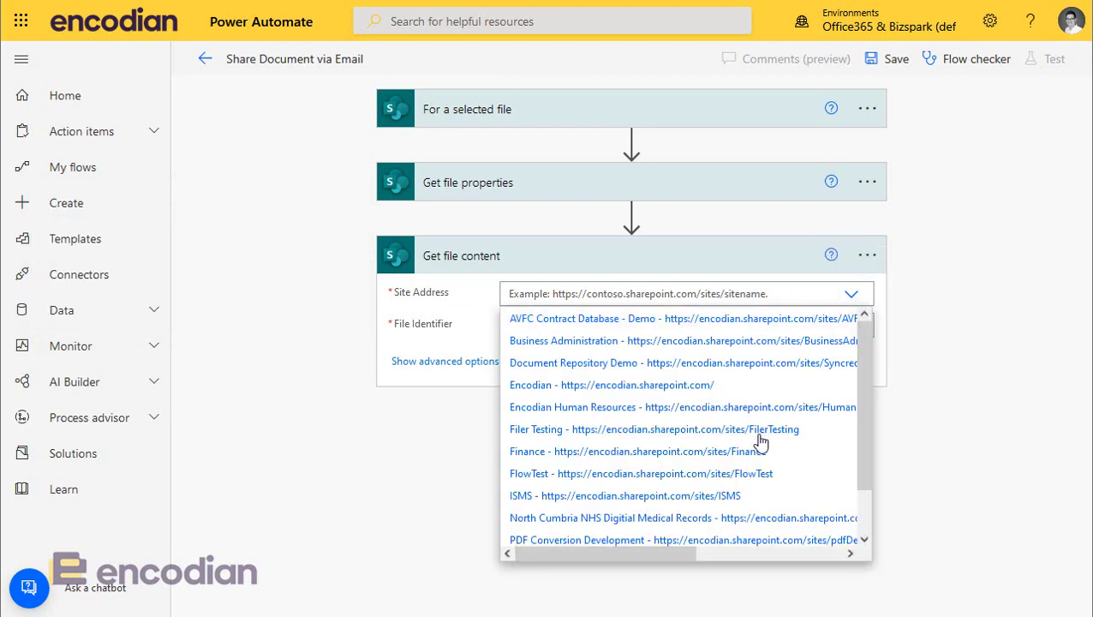
pyautogui.scroll(-1, 728, 445)
pyautogui.click(690, 489)
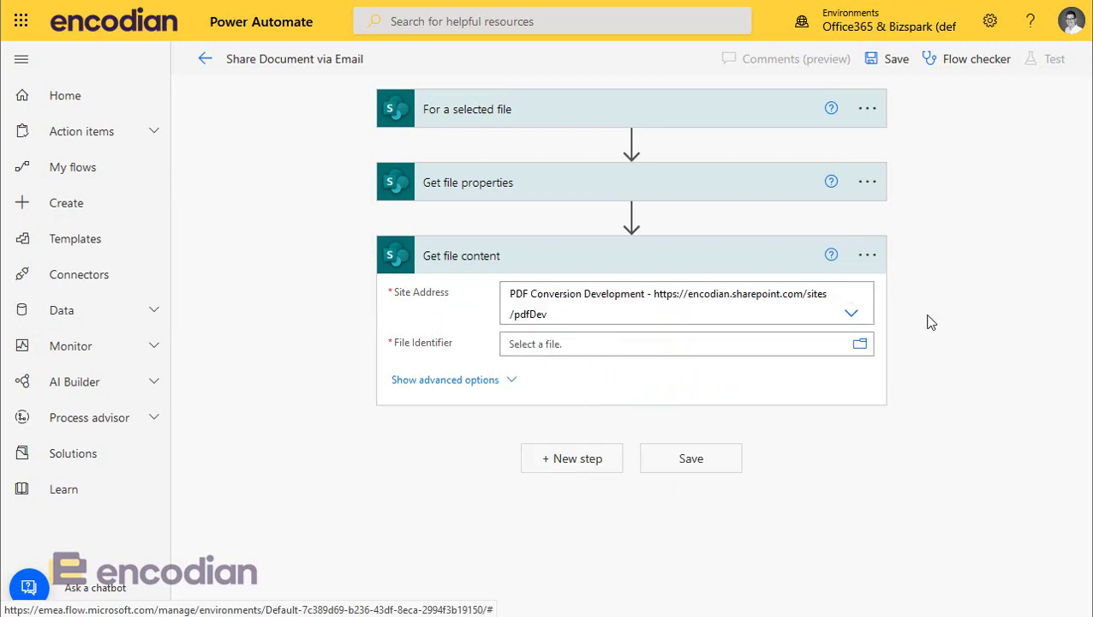
pyautogui.click(852, 313)
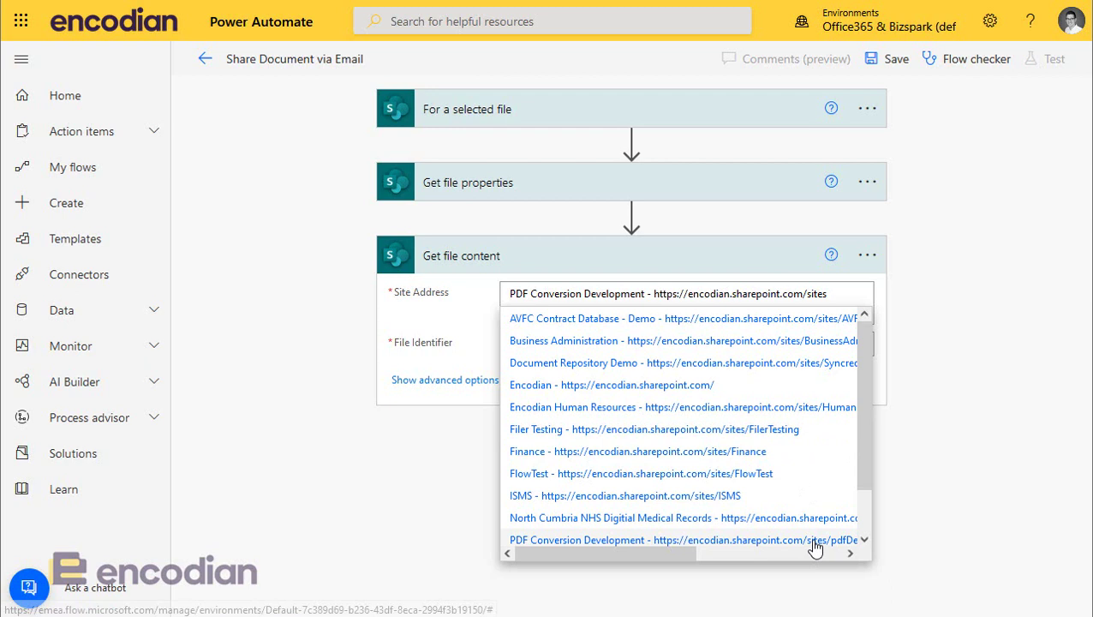
pyautogui.scroll(-1, 822, 539)
pyautogui.hscroll(1, 822, 540)
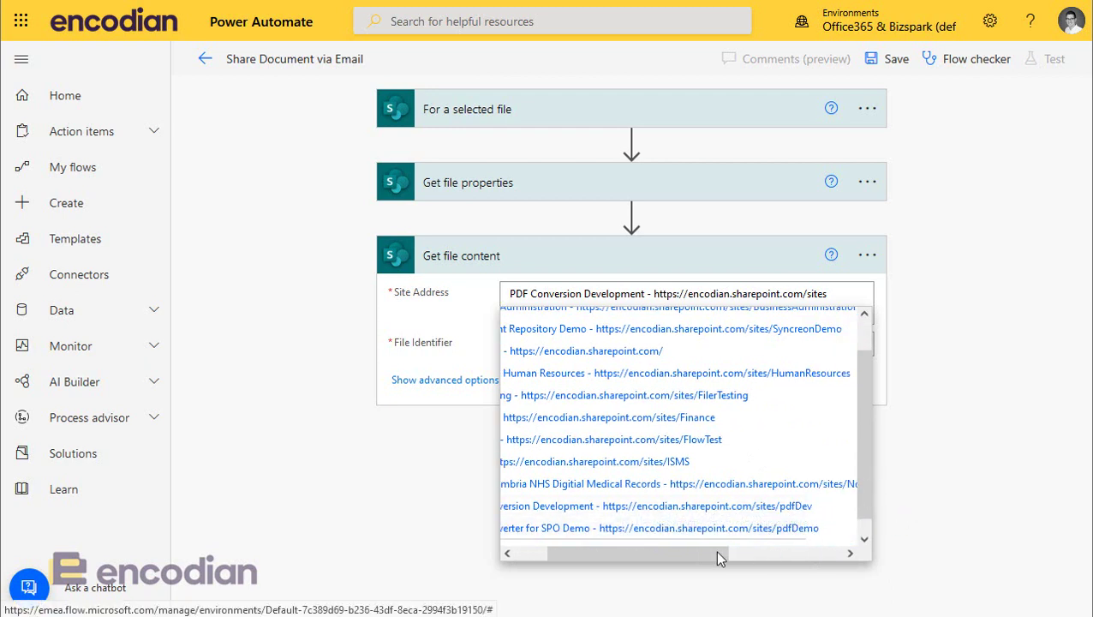
pyautogui.click(711, 529)
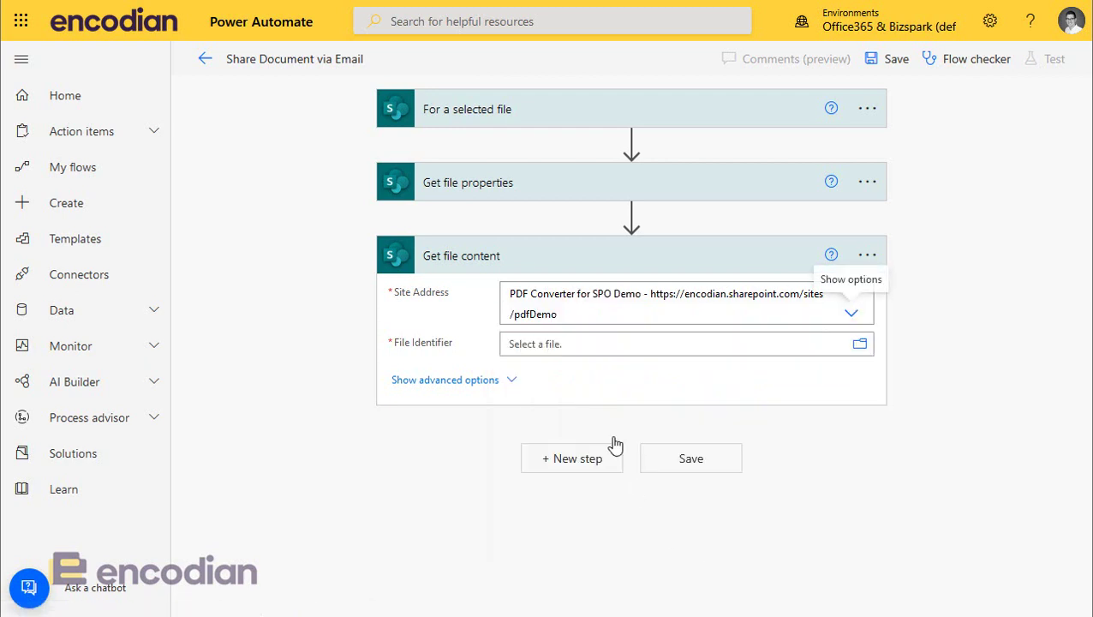
# Step: Set the File Identifier to the selected file's Identifier dynamic value
pyautogui.click(860, 344)
pyautogui.click(676, 383)
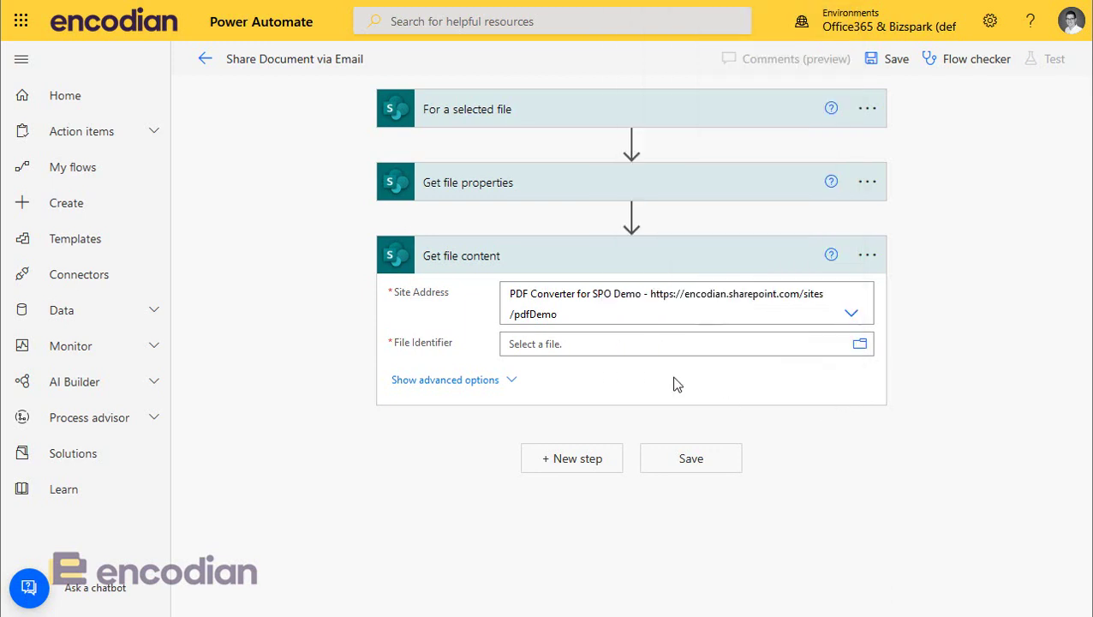
pyautogui.click(590, 346)
pyautogui.write('idn')
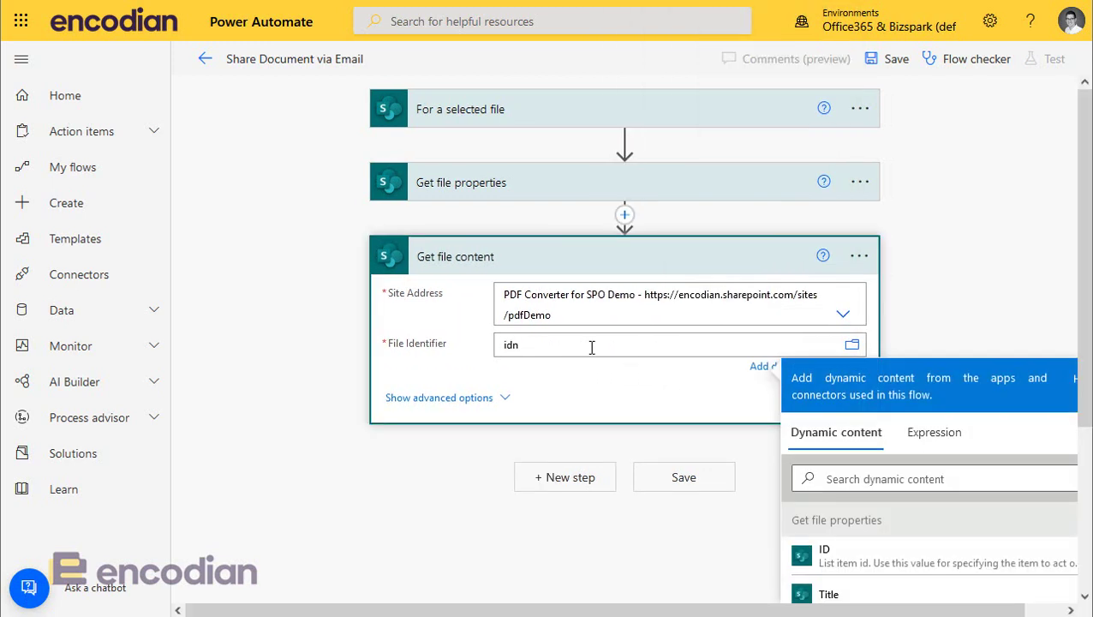
pyautogui.hotkey('ctrl', 'a')
pyautogui.press('BackSpace')
pyautogui.click(898, 477)
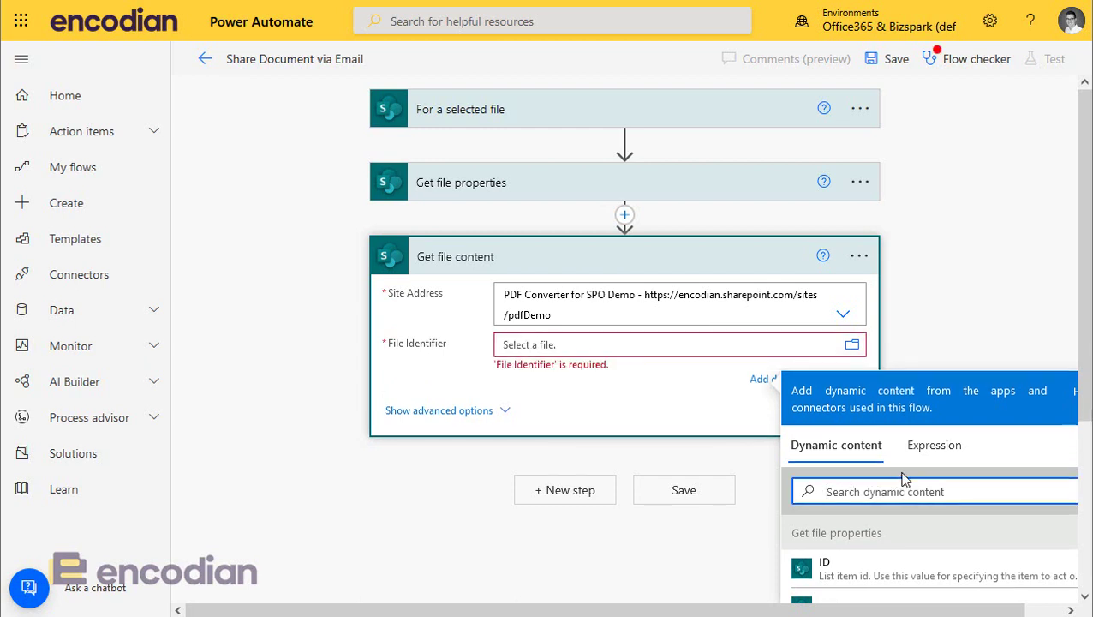
pyautogui.write('ident')
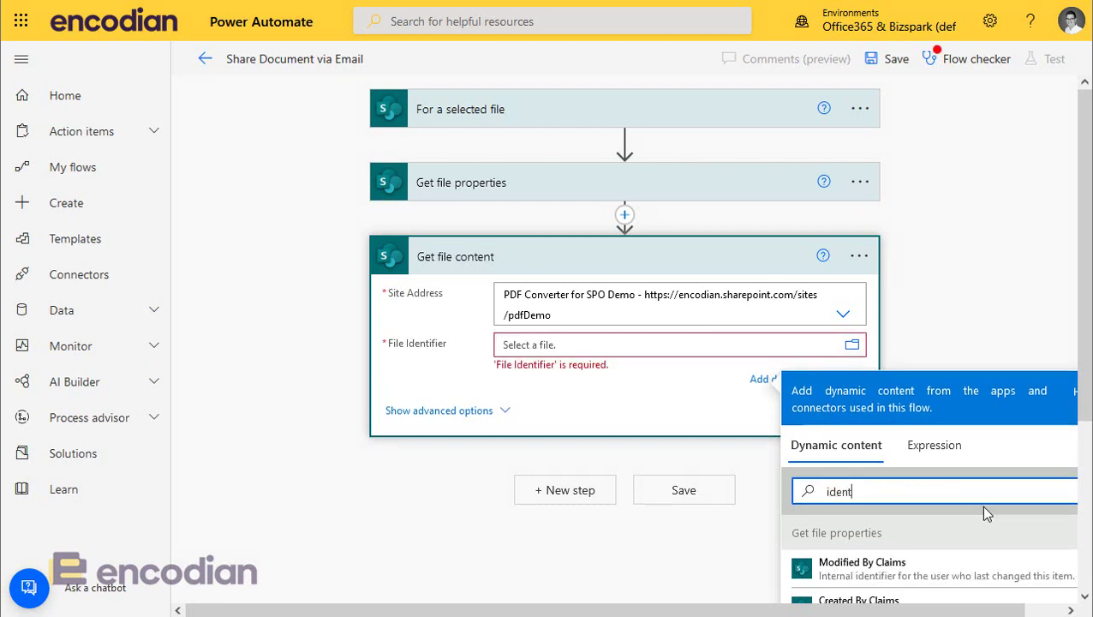
pyautogui.scroll(-2, 980, 507)
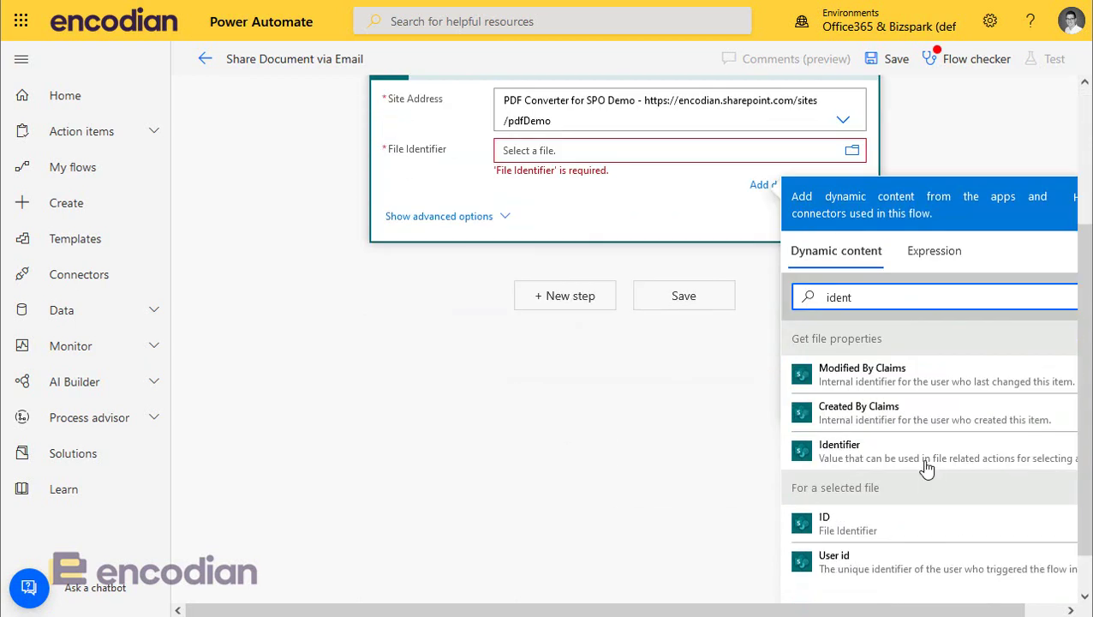
pyautogui.click(850, 461)
pyautogui.click(565, 444)
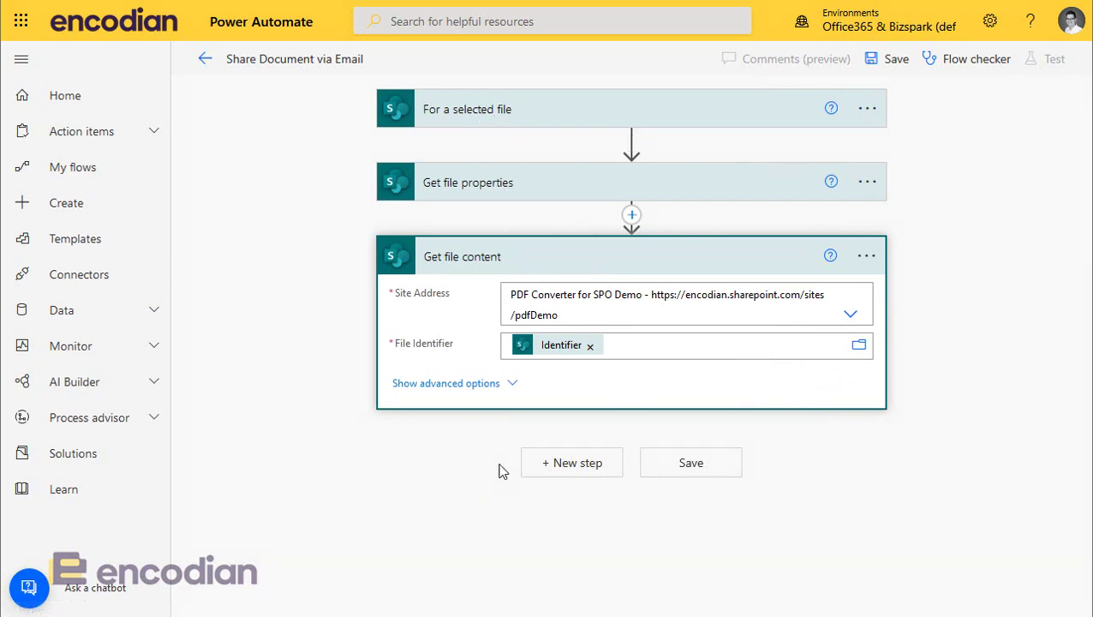
pyautogui.click(574, 476)
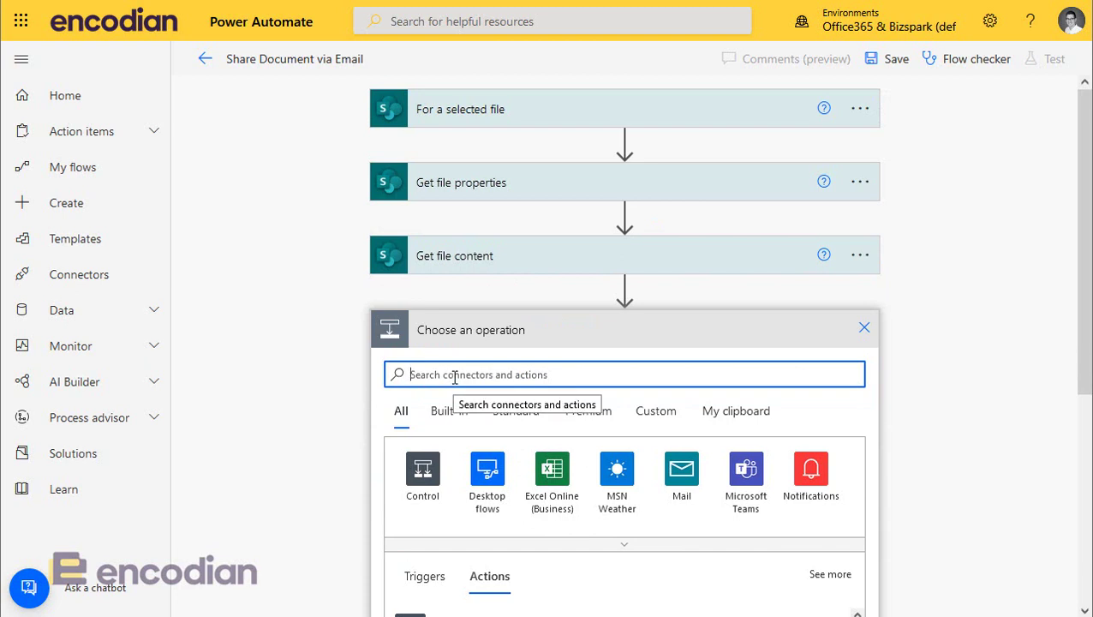
# Step: Open the Encodian Staging DC connector under Custom and search its actions for 'text'
pyautogui.write('encodian')
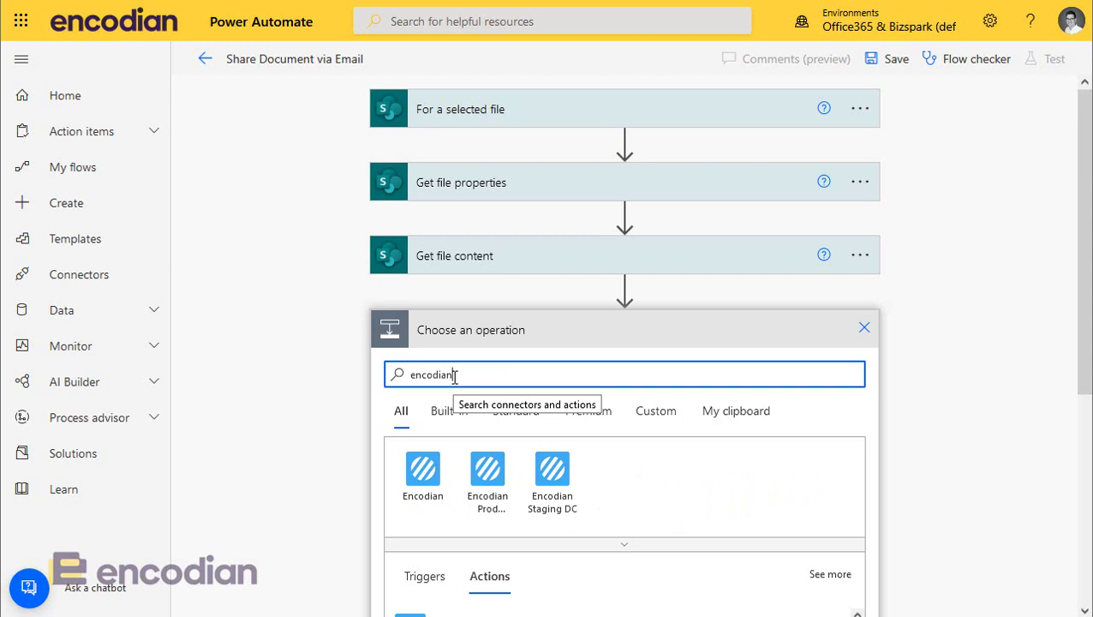
pyautogui.click(424, 472)
pyautogui.scroll(-3, 617, 515)
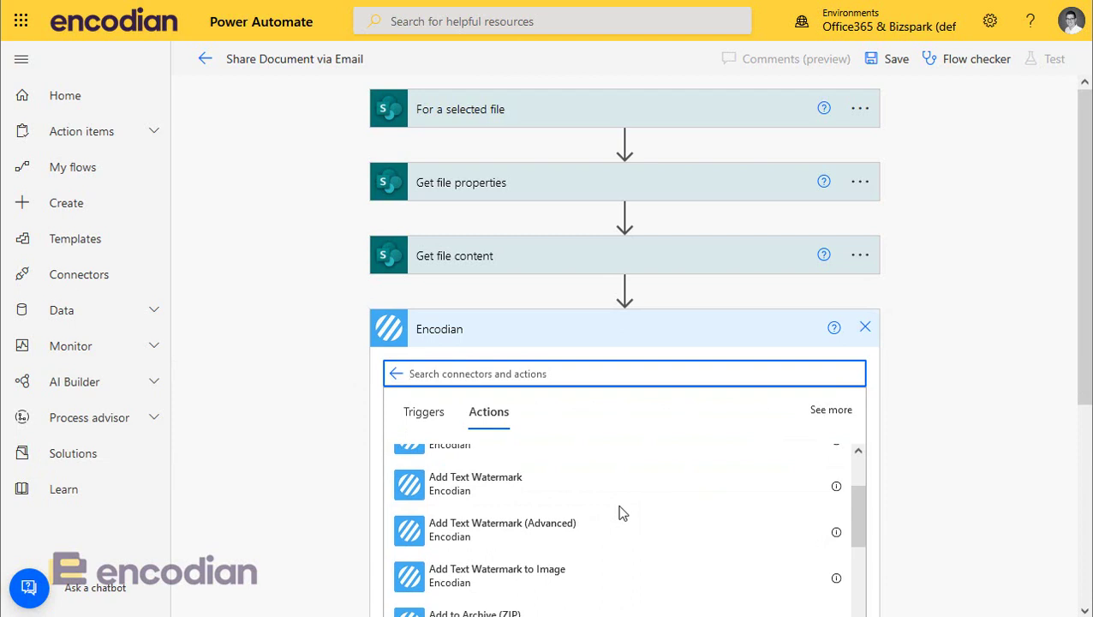
pyautogui.scroll(2, 622, 512)
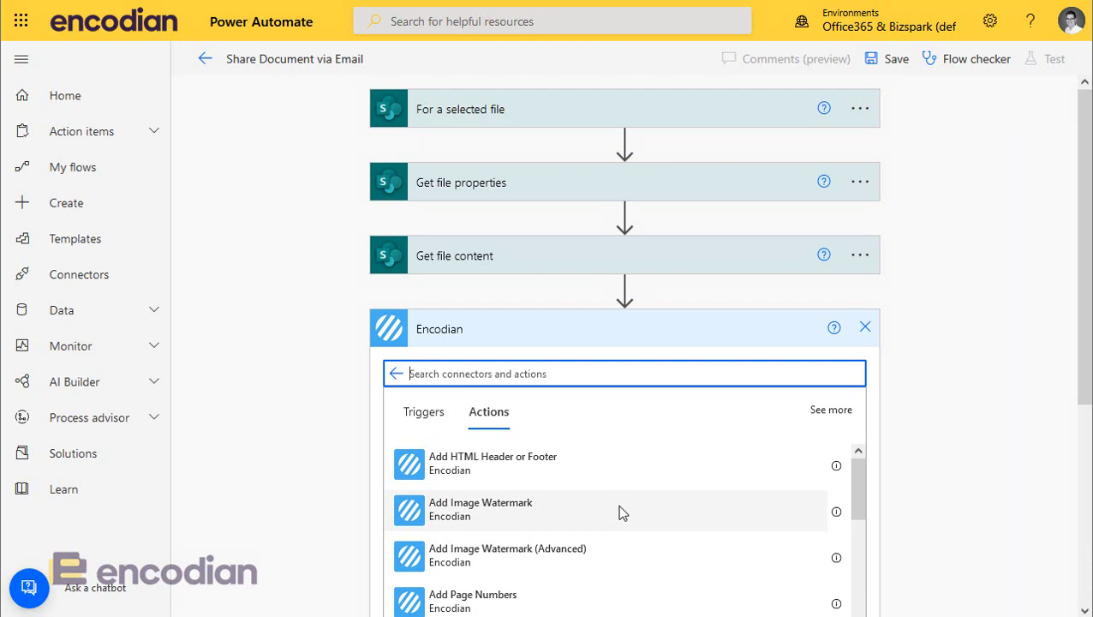
pyautogui.click(396, 373)
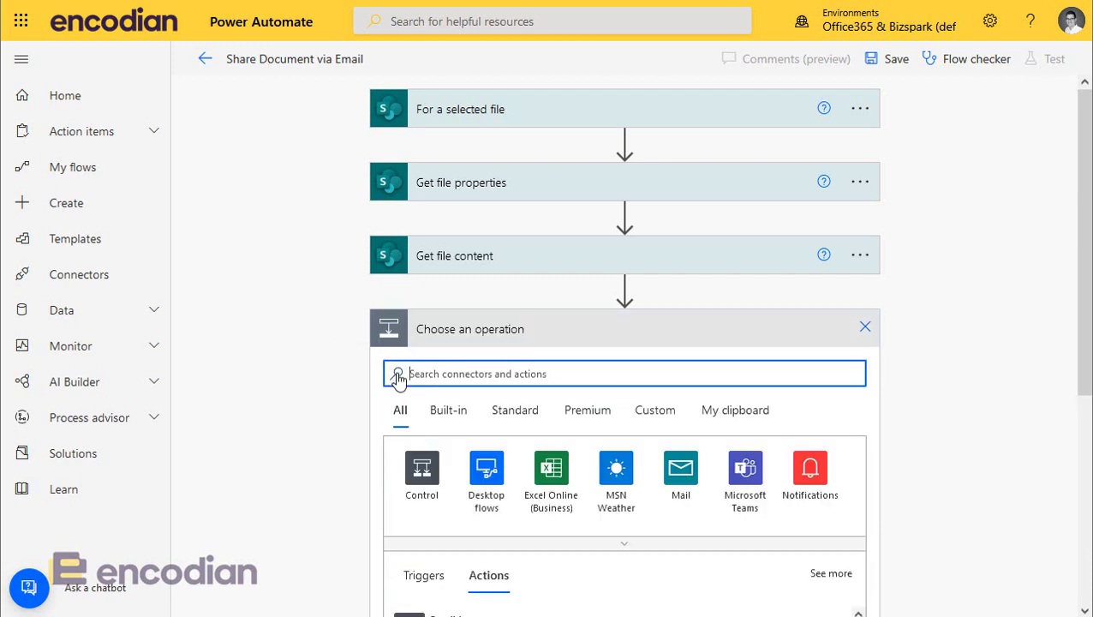
pyautogui.click(656, 413)
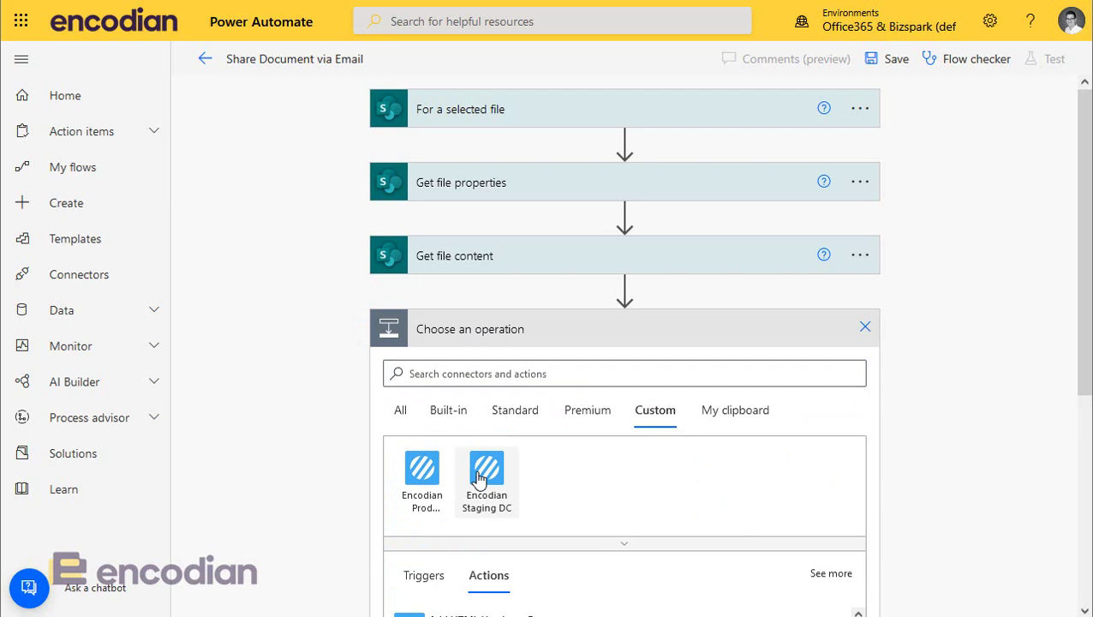
pyautogui.click(487, 479)
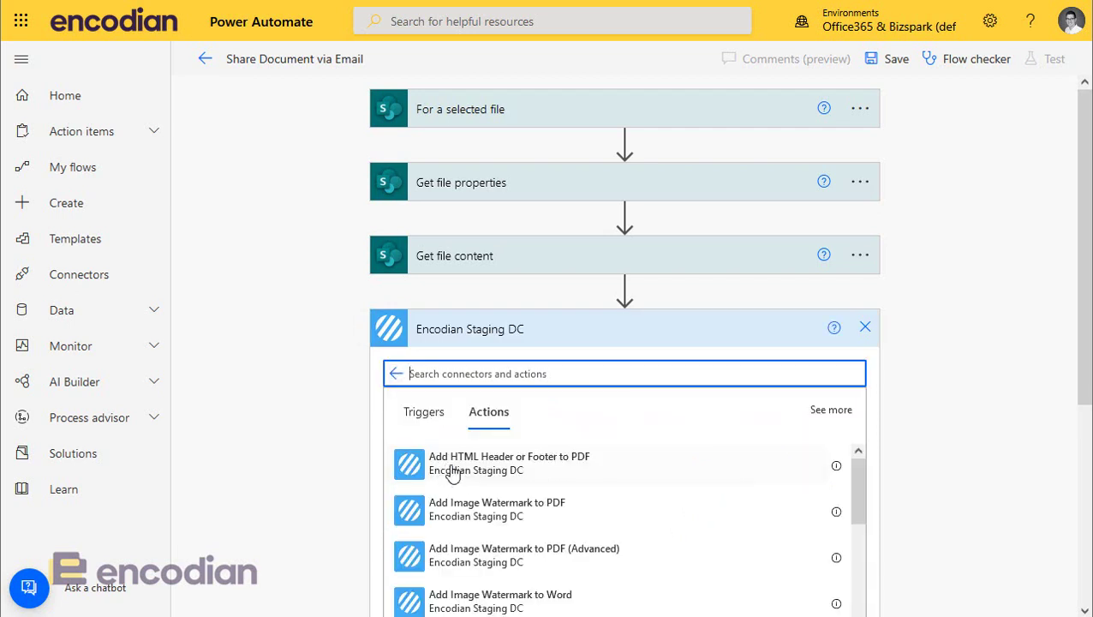
pyautogui.click(471, 374)
pyautogui.write('text')
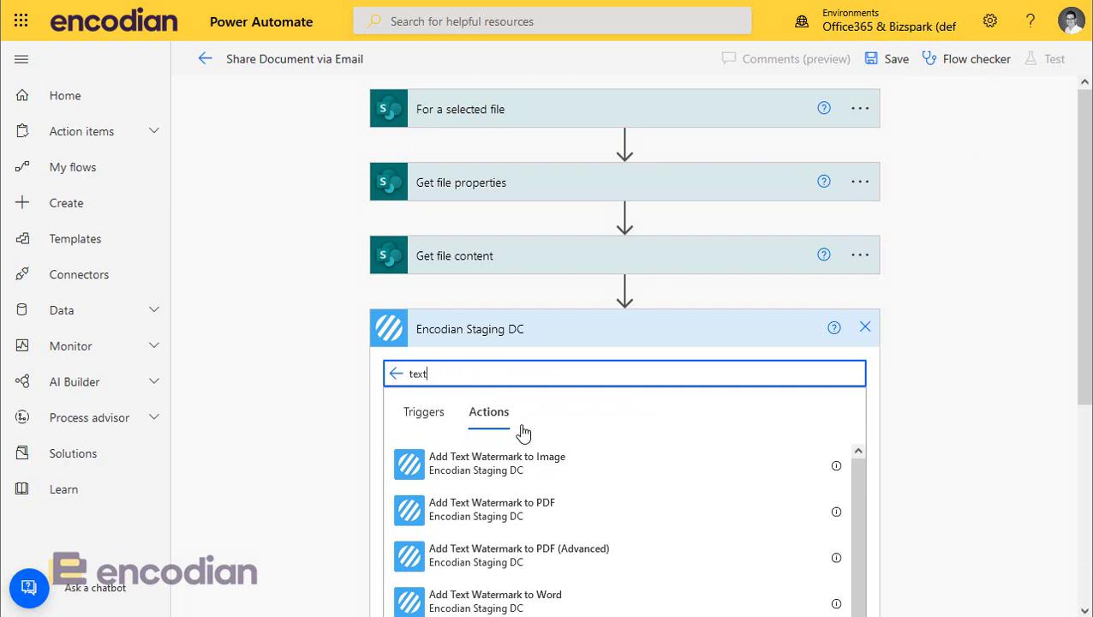
# Step: Add Add Text Watermark to Word with Filename 'File name with extension' and File Content 'File Content'
pyautogui.click(520, 591)
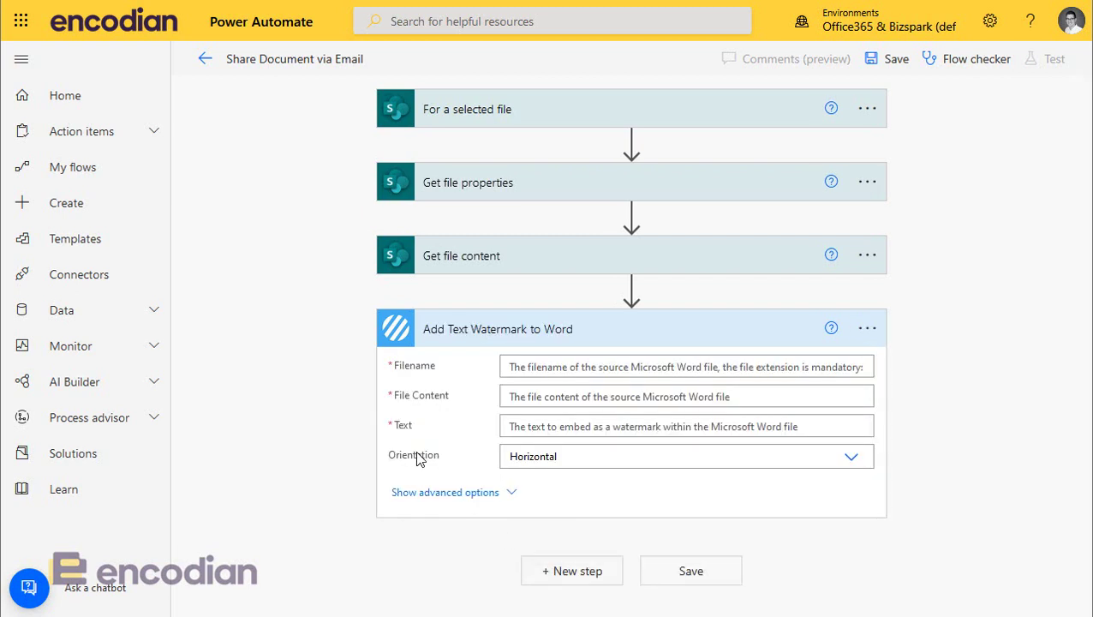
pyautogui.click(514, 369)
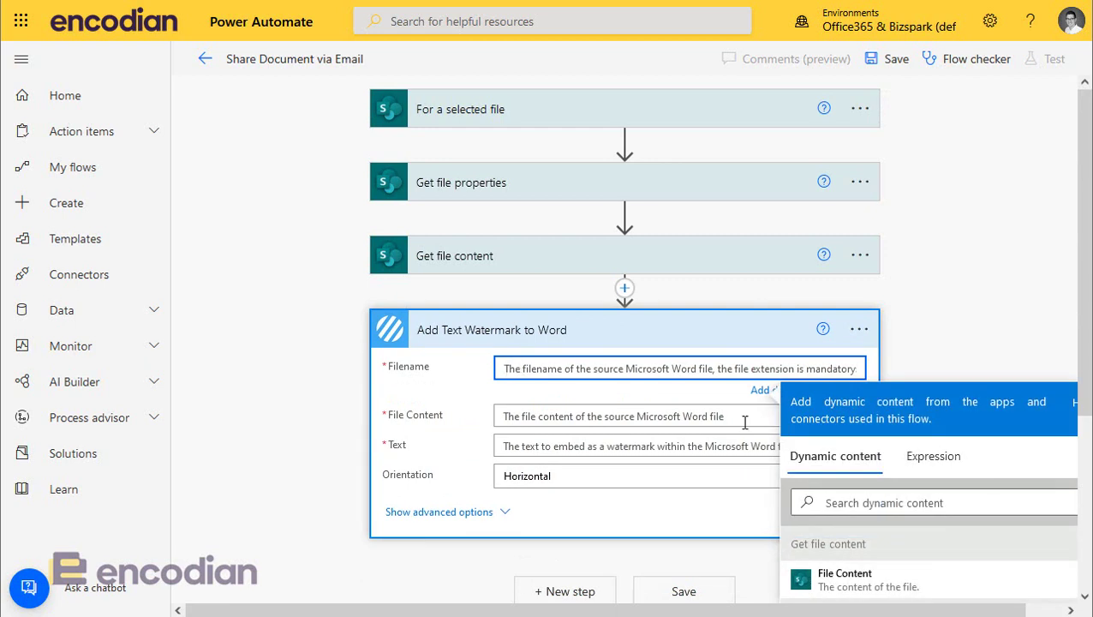
pyautogui.click(905, 504)
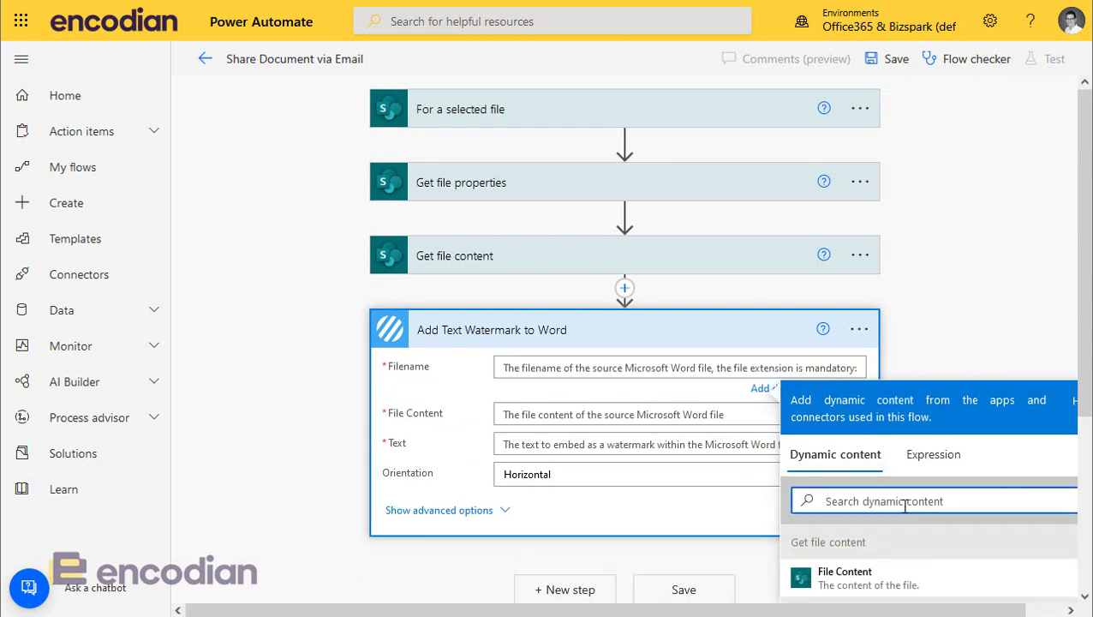
pyautogui.write('exte')
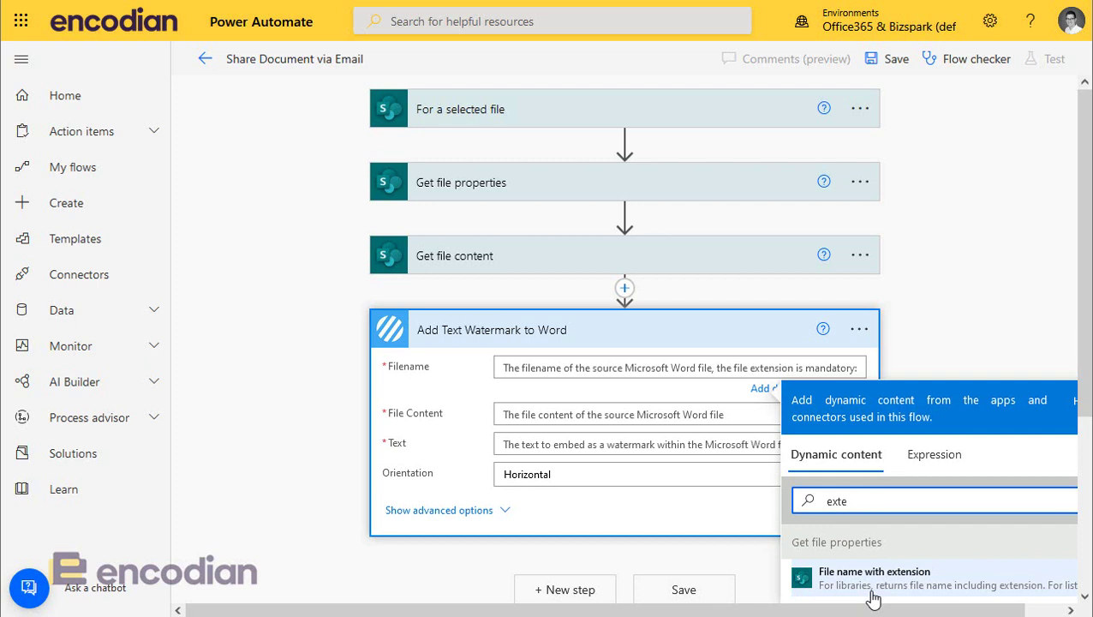
pyautogui.click(872, 589)
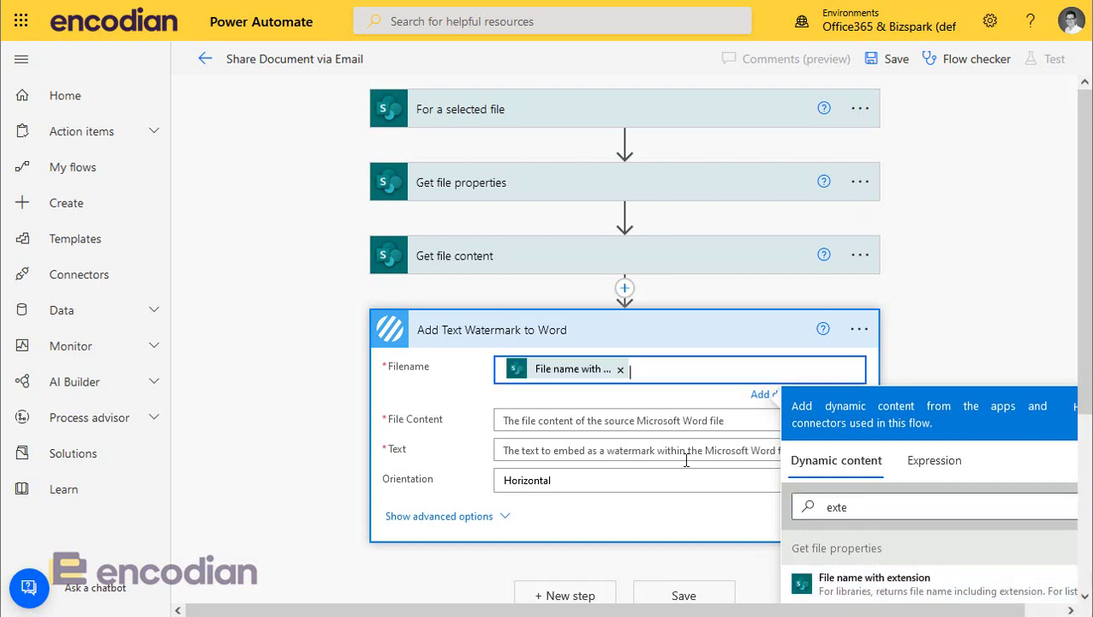
pyautogui.click(575, 415)
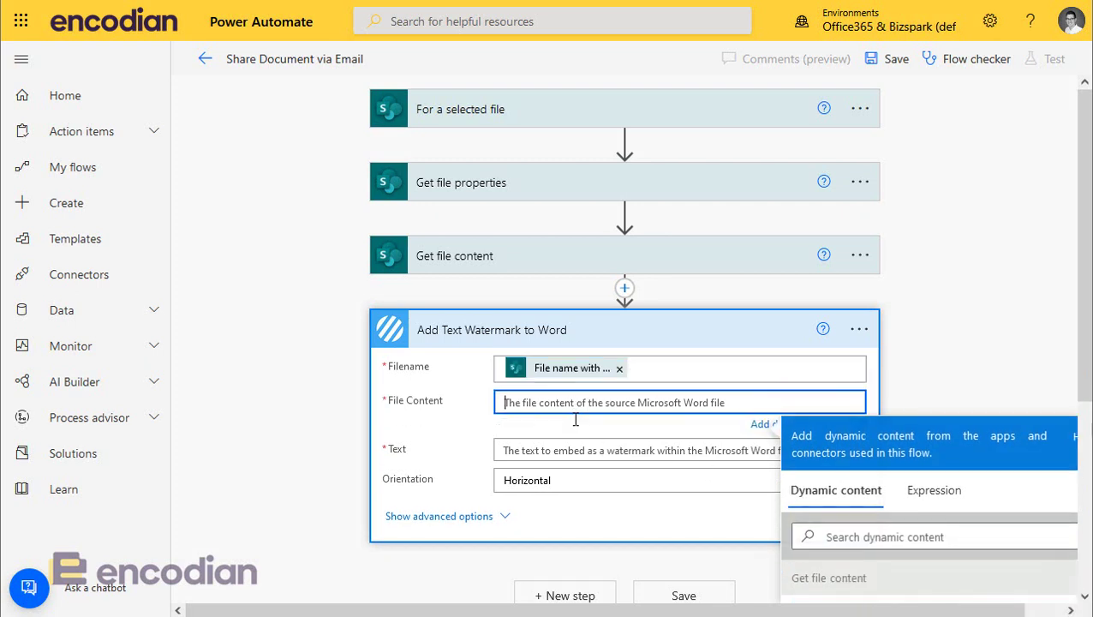
pyautogui.click(910, 535)
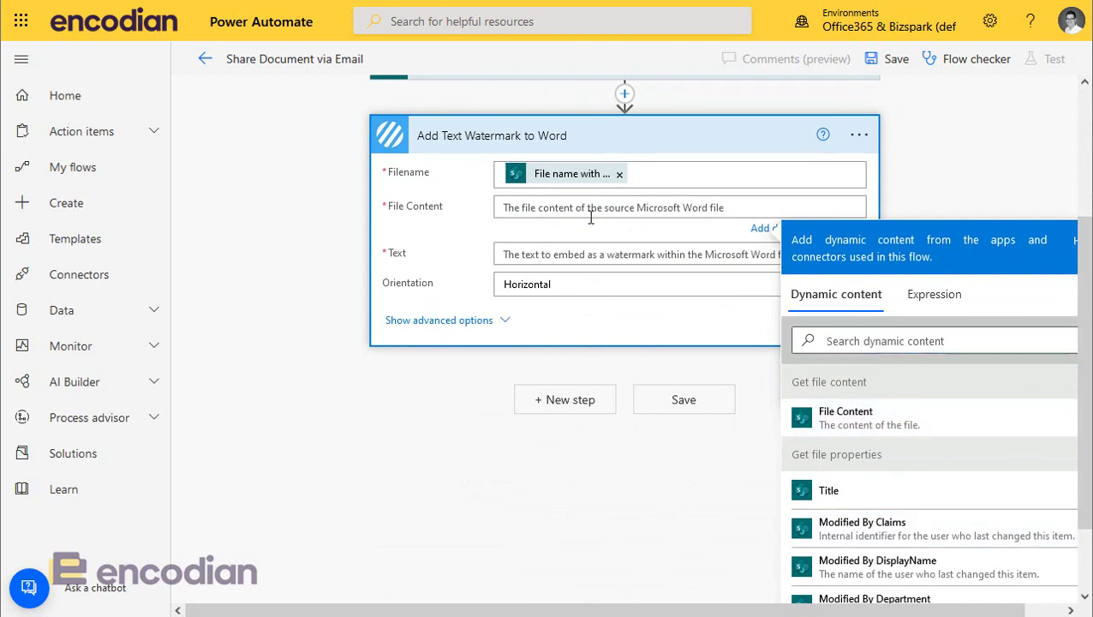
pyautogui.click(590, 215)
pyautogui.click(813, 417)
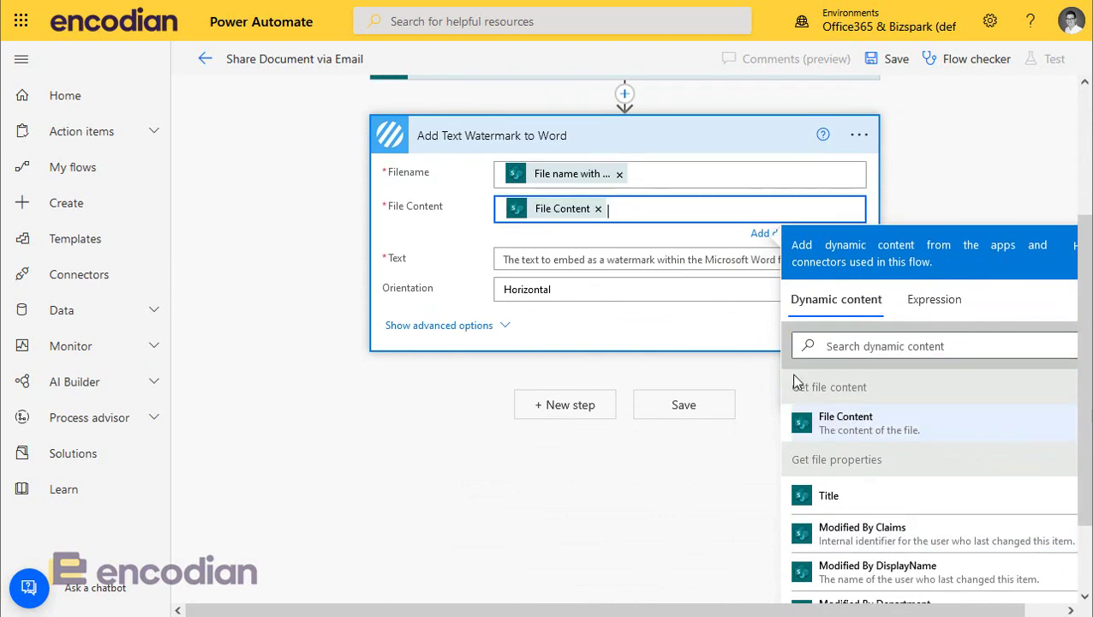
# Step: Enter 'Uncontrolled Copy' as the watermark text
pyautogui.click(573, 264)
pyautogui.write('Unctrolle')
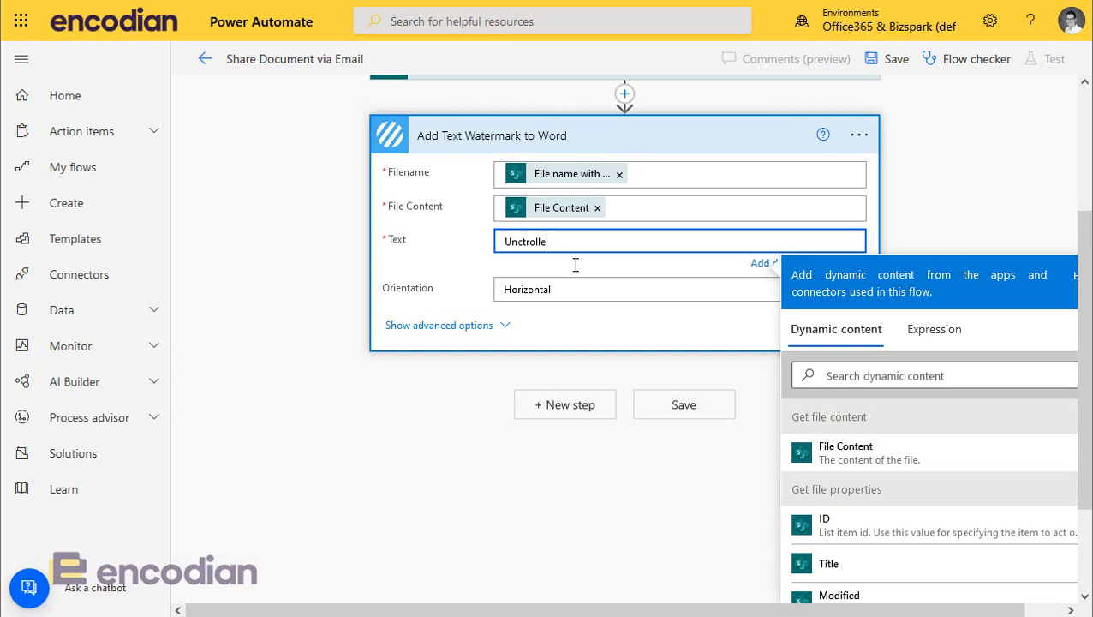
pyautogui.press('BackSpace')
pyautogui.press('BackSpace')
pyautogui.press('BackSpace')
pyautogui.press('BackSpace')
pyautogui.write('ontrolled Copy')
pyautogui.moveTo(590, 244); pyautogui.dragTo(480, 245)
pyautogui.click(601, 243)
pyautogui.click(819, 534)
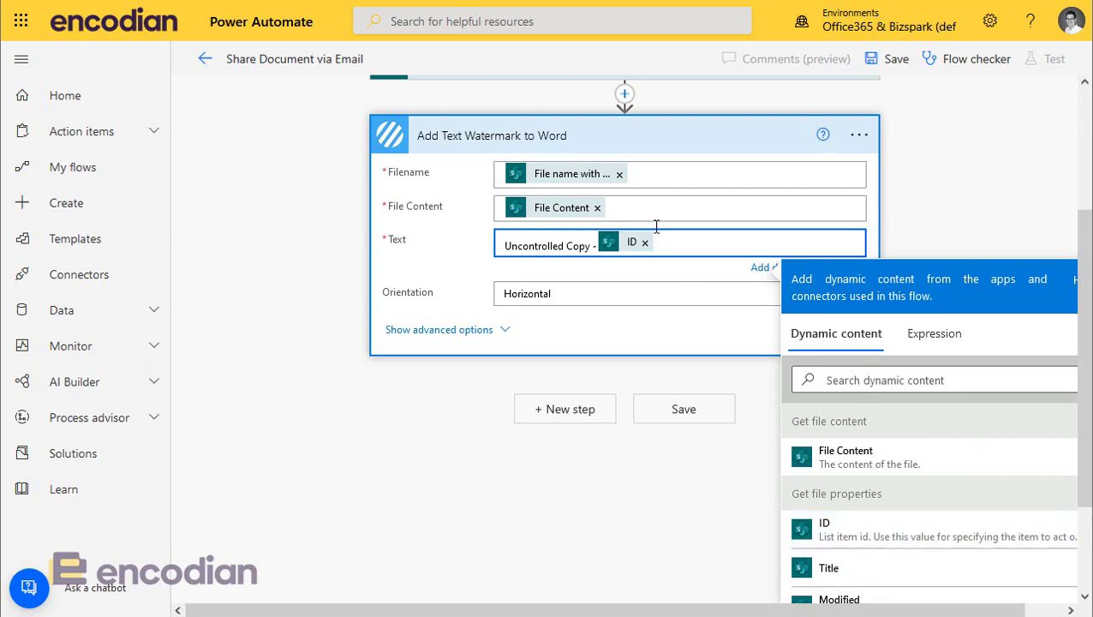
pyautogui.press('BackSpace')
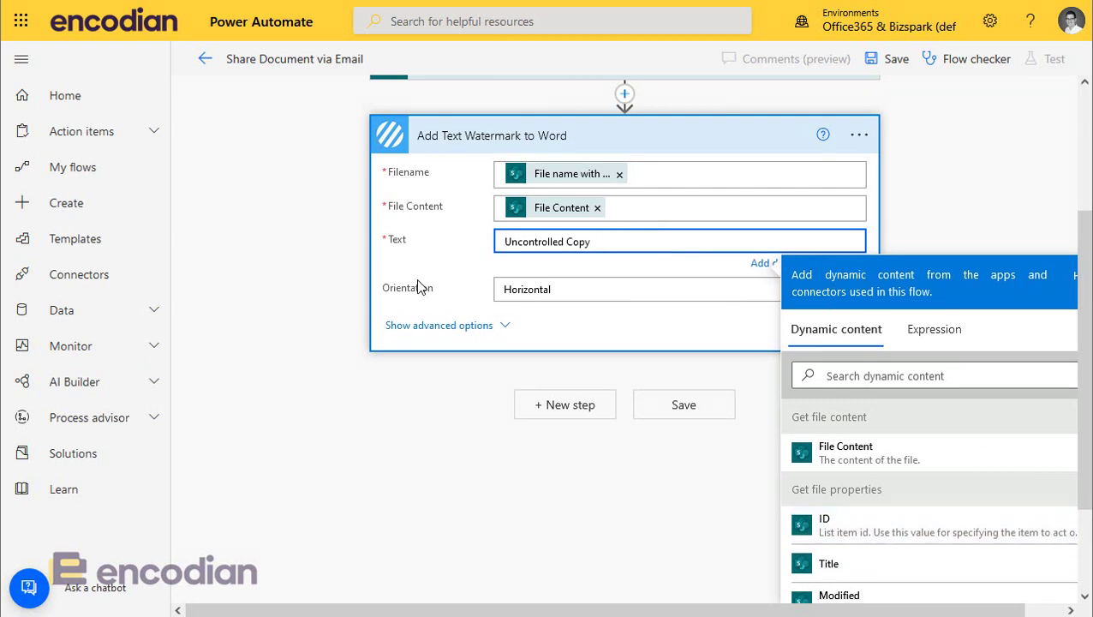
pyautogui.click(420, 286)
# Step: Set the watermark orientation to Diagonal, leave semi-transparency unchanged, and collapse the card
pyautogui.click(562, 464)
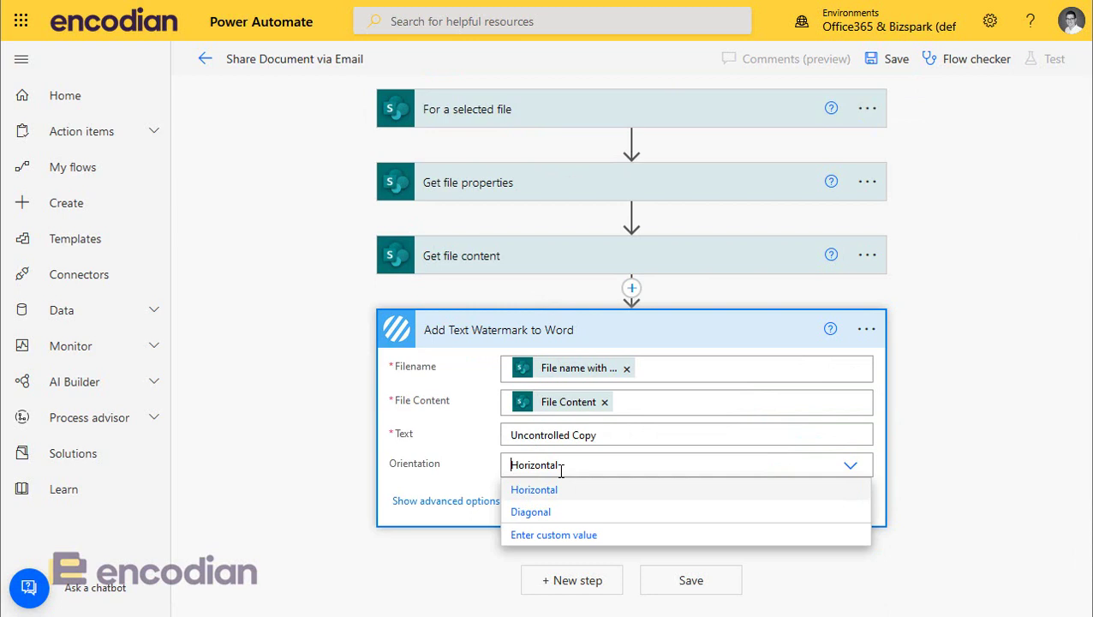
pyautogui.click(551, 515)
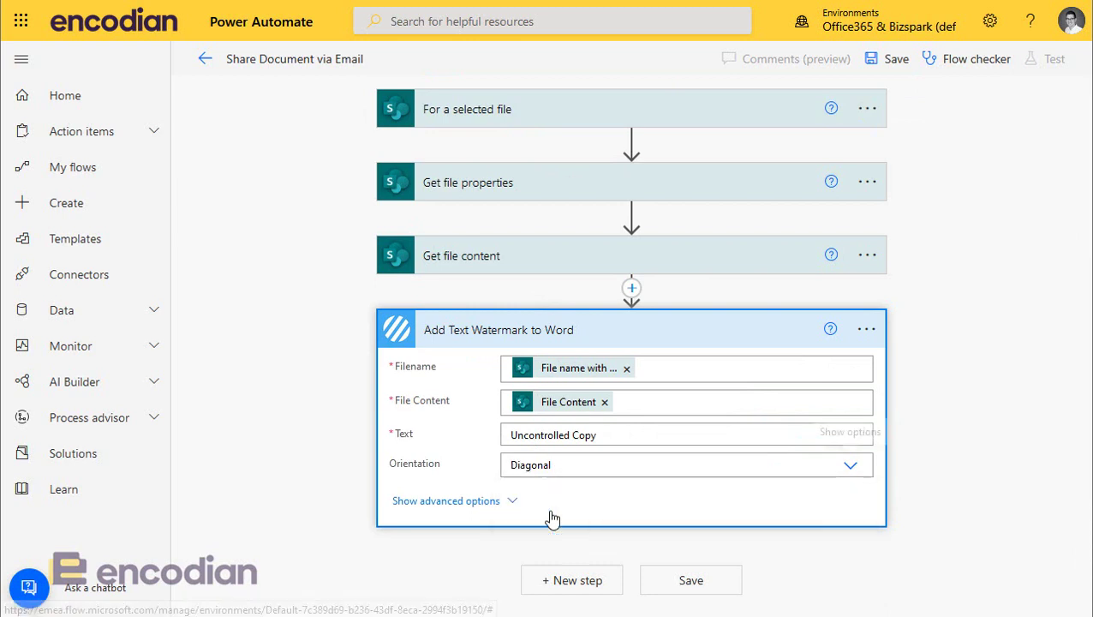
pyautogui.click(471, 502)
pyautogui.scroll(-2, 521, 375)
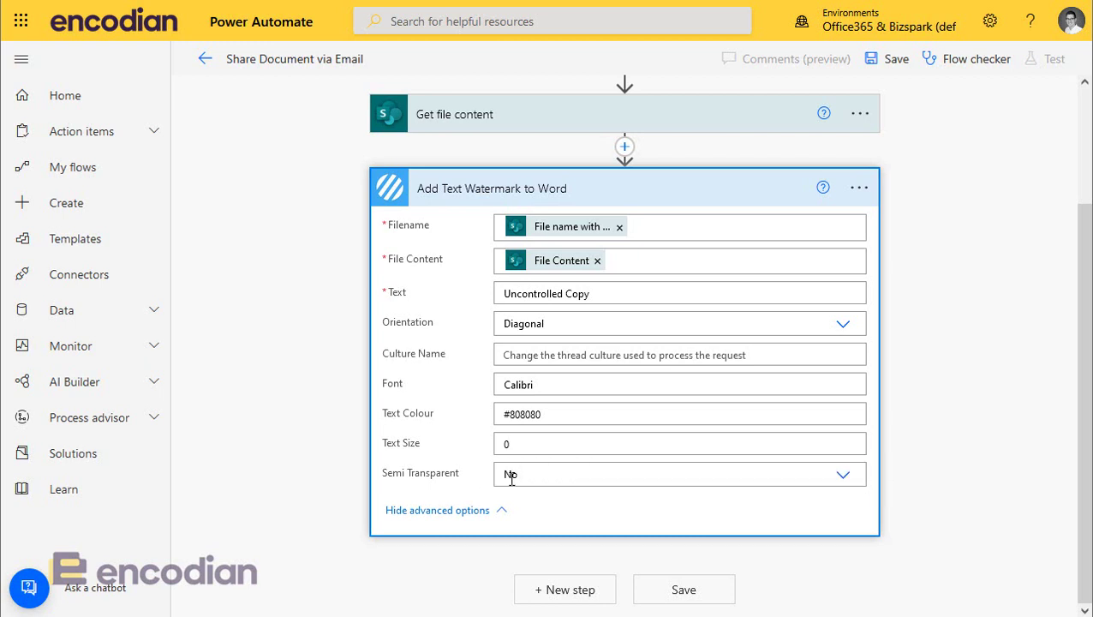
pyautogui.click(560, 477)
pyautogui.click(445, 461)
pyautogui.click(526, 198)
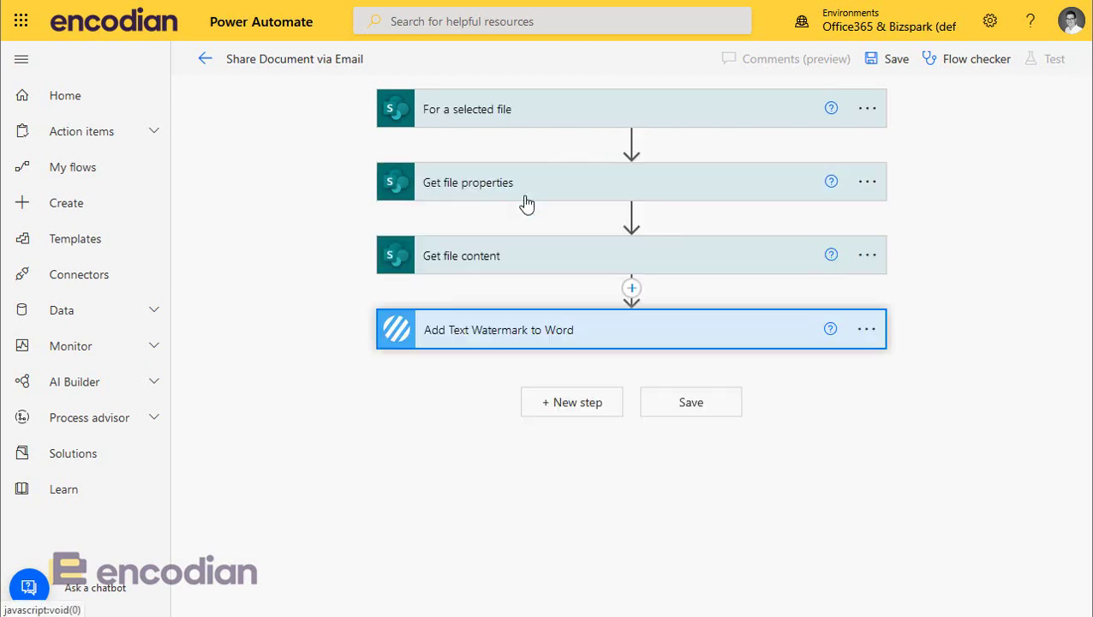
# Step: Add a Send an email (V2) step after the watermark step
pyautogui.click(558, 404)
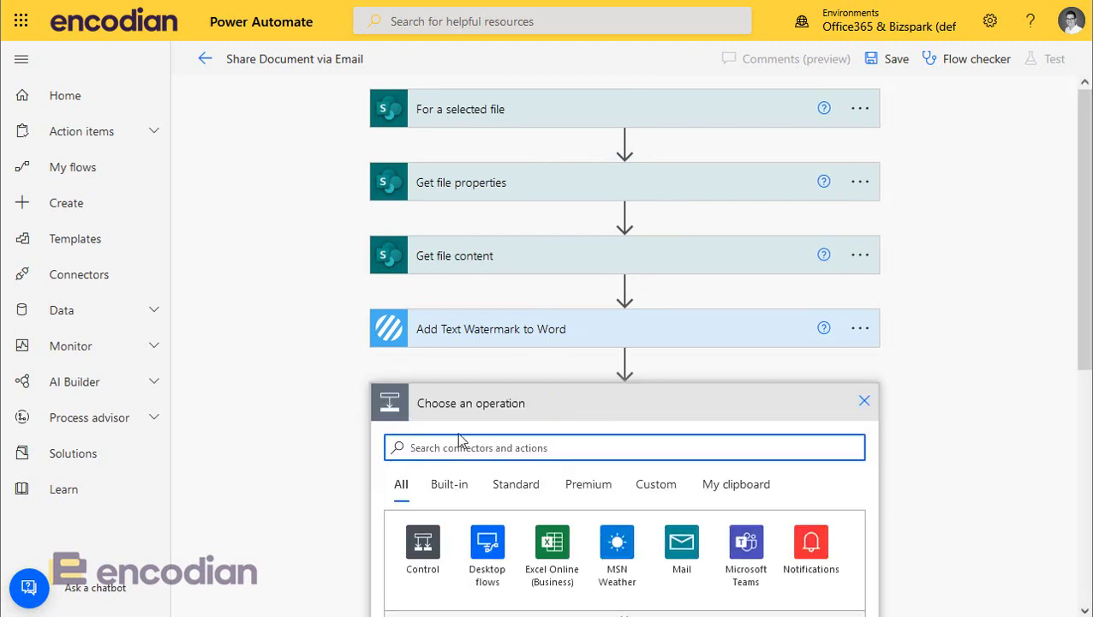
pyautogui.write('send email')
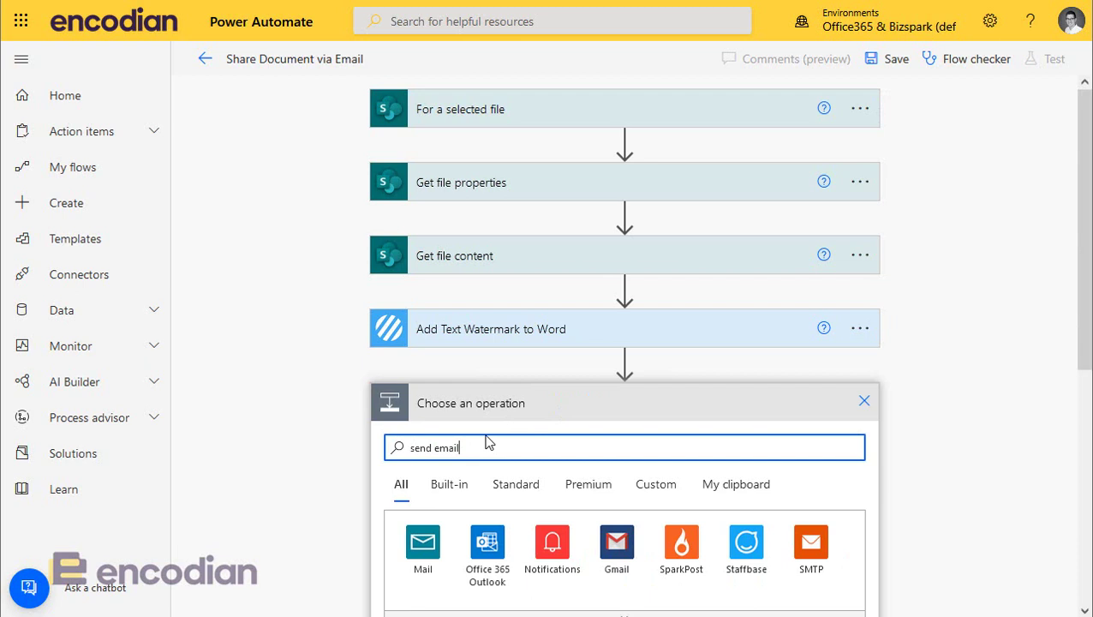
pyautogui.scroll(-3, 554, 469)
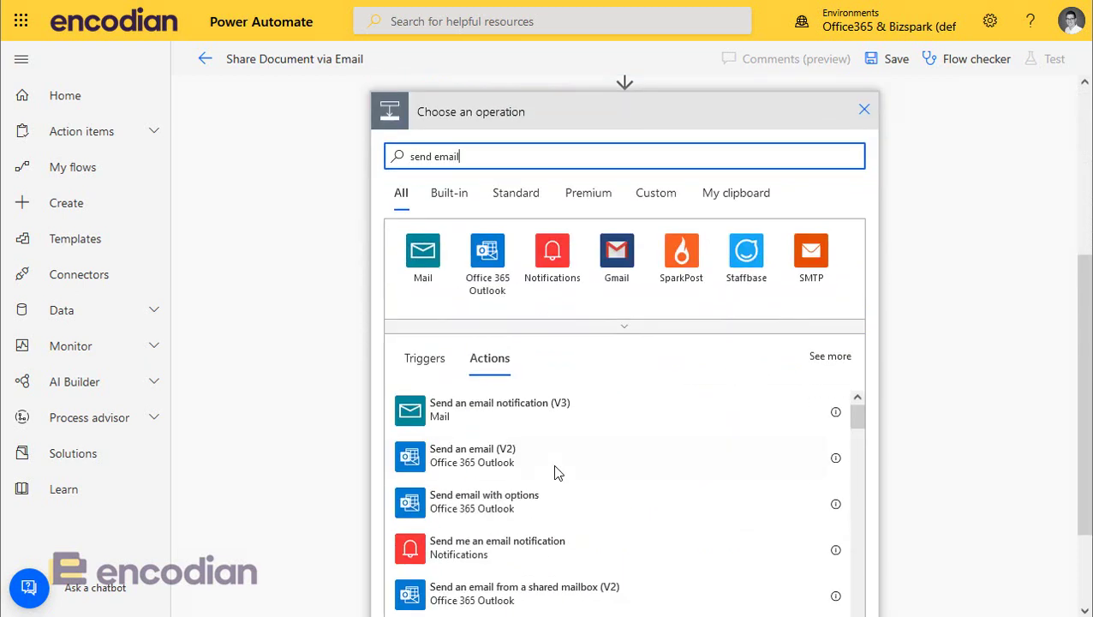
pyautogui.click(480, 467)
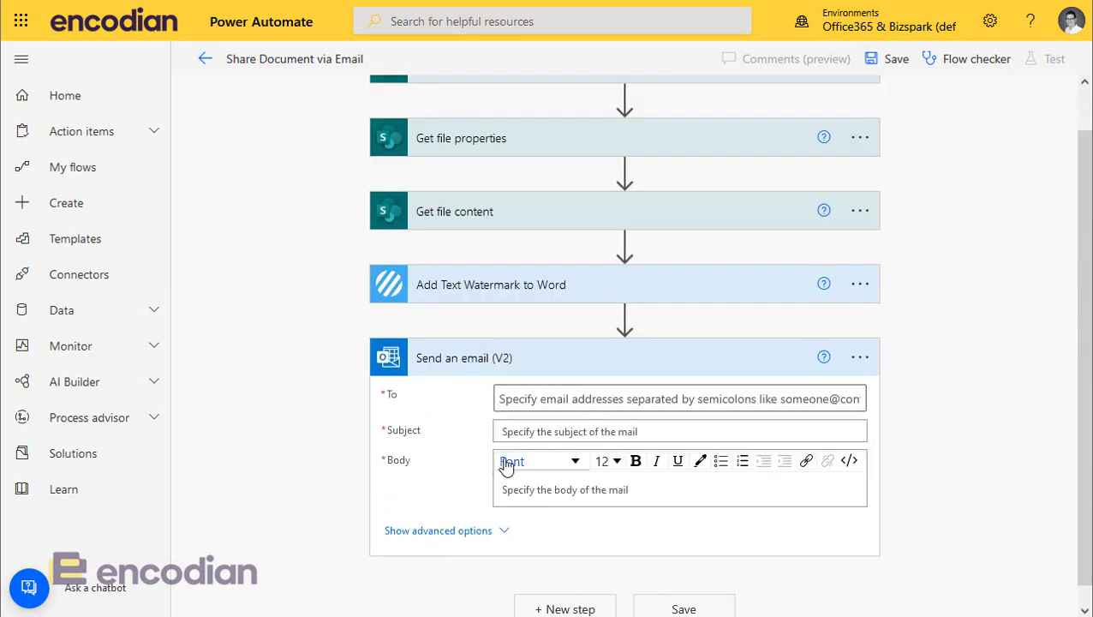
pyautogui.click(567, 433)
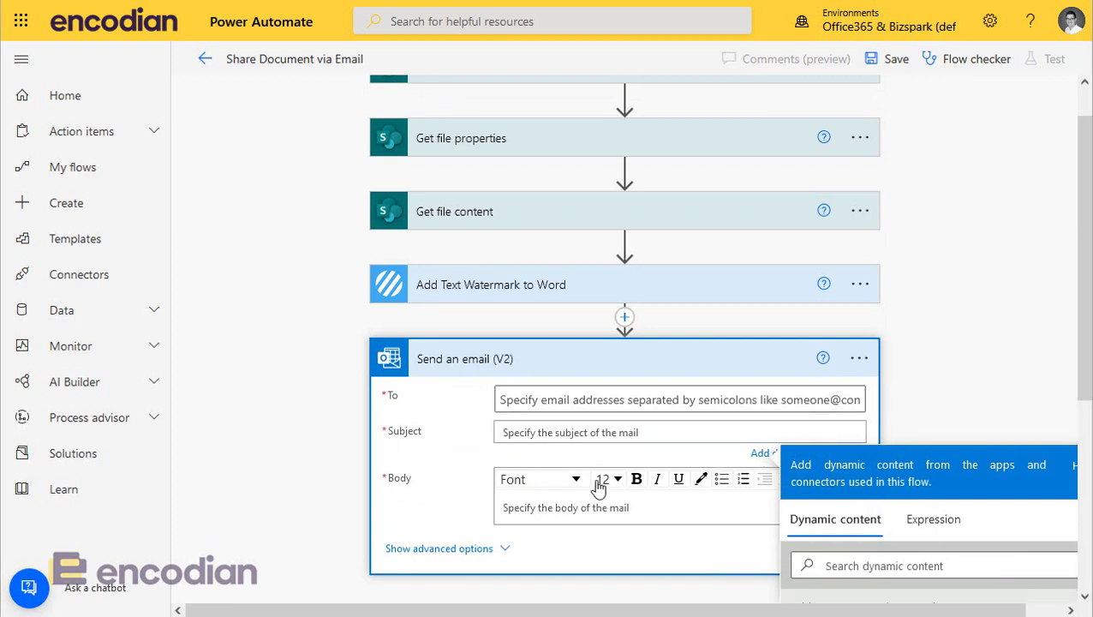
# Step: Set the subject to 'Document for Review:' plus File name with extension, and paste the review-request body
pyautogui.click(556, 432)
pyautogui.write('Document ')
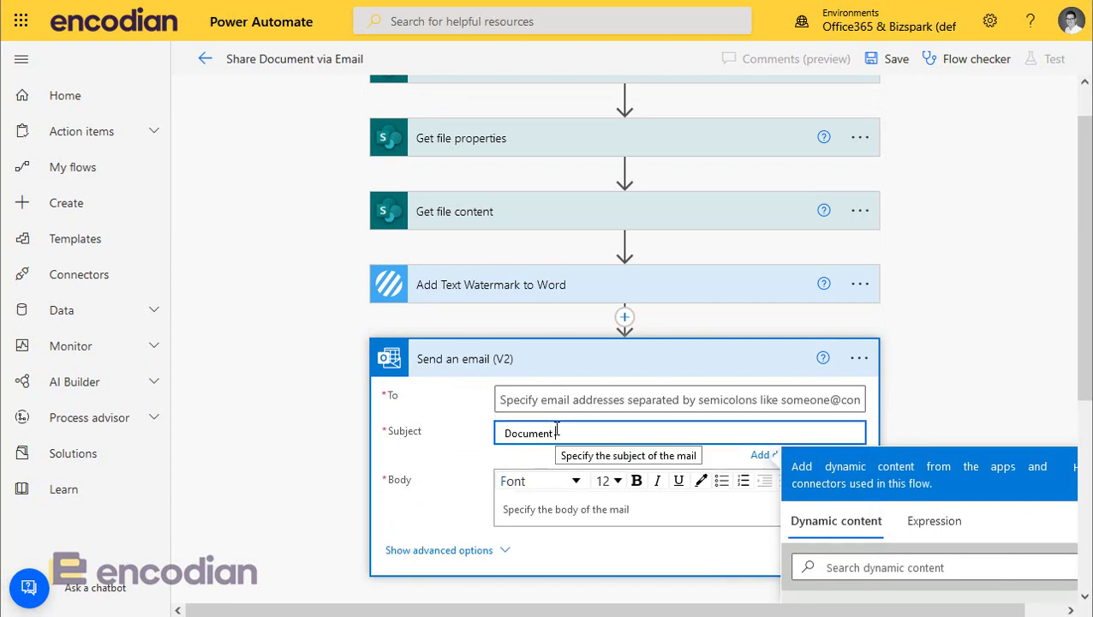
pyautogui.write('for Revoe')
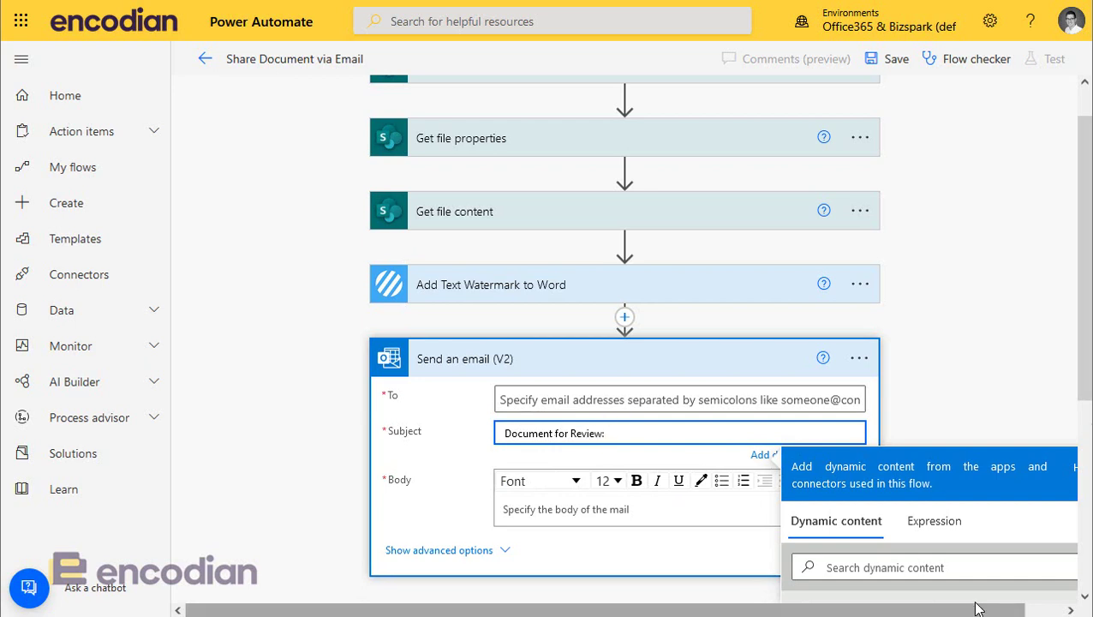
pyautogui.click(955, 576)
pyautogui.write('file')
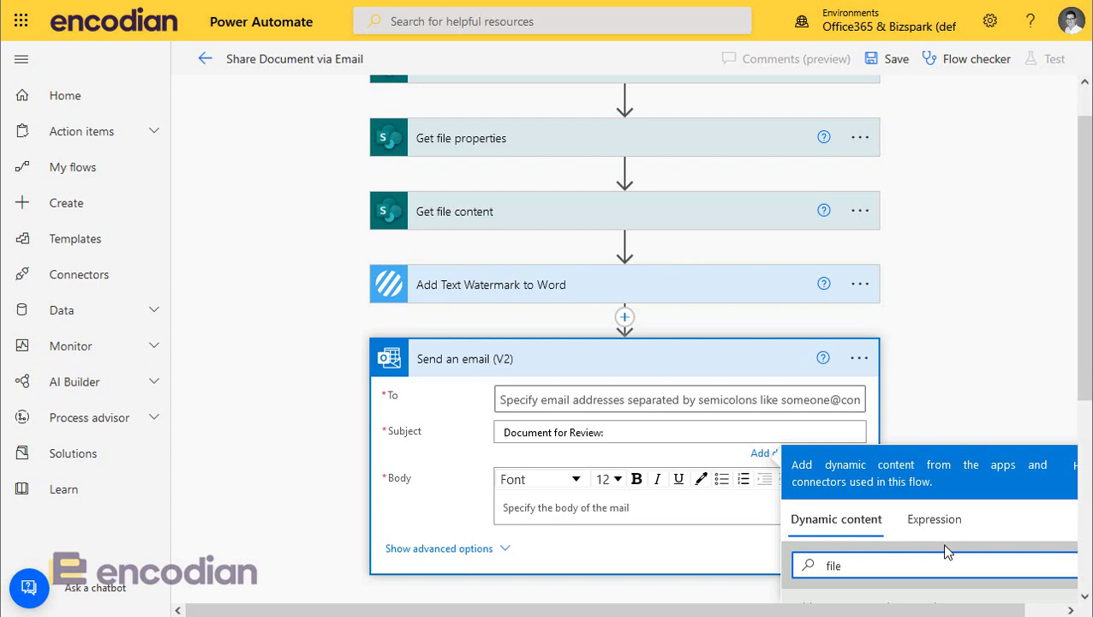
pyautogui.click(891, 572)
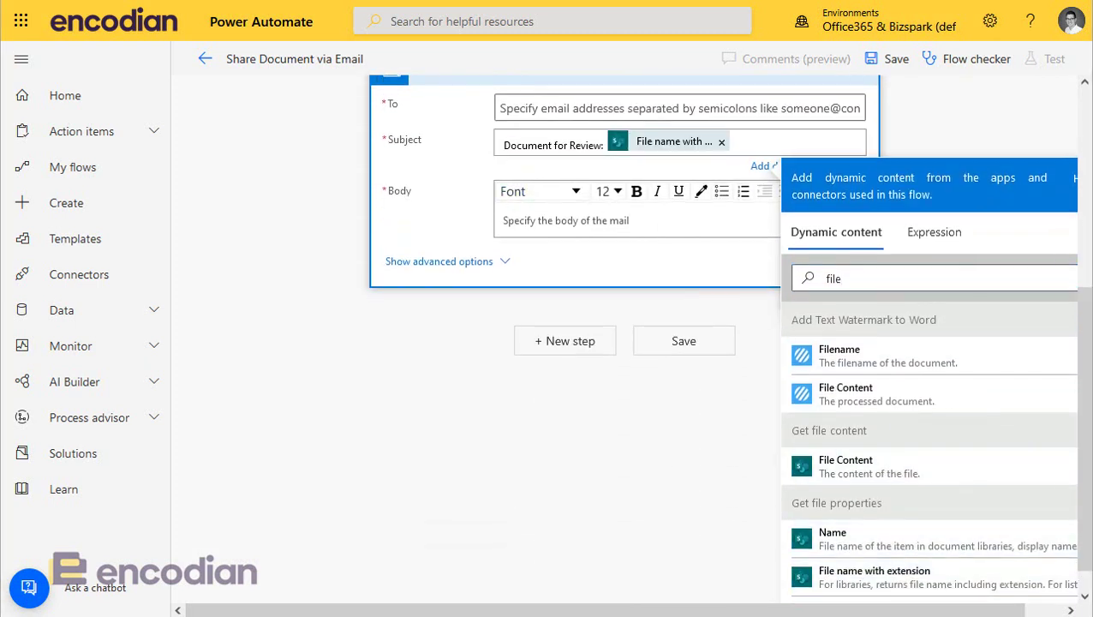
pyautogui.click(622, 220)
pyautogui.write('Please review the attached document and provide comments. Kind regards')
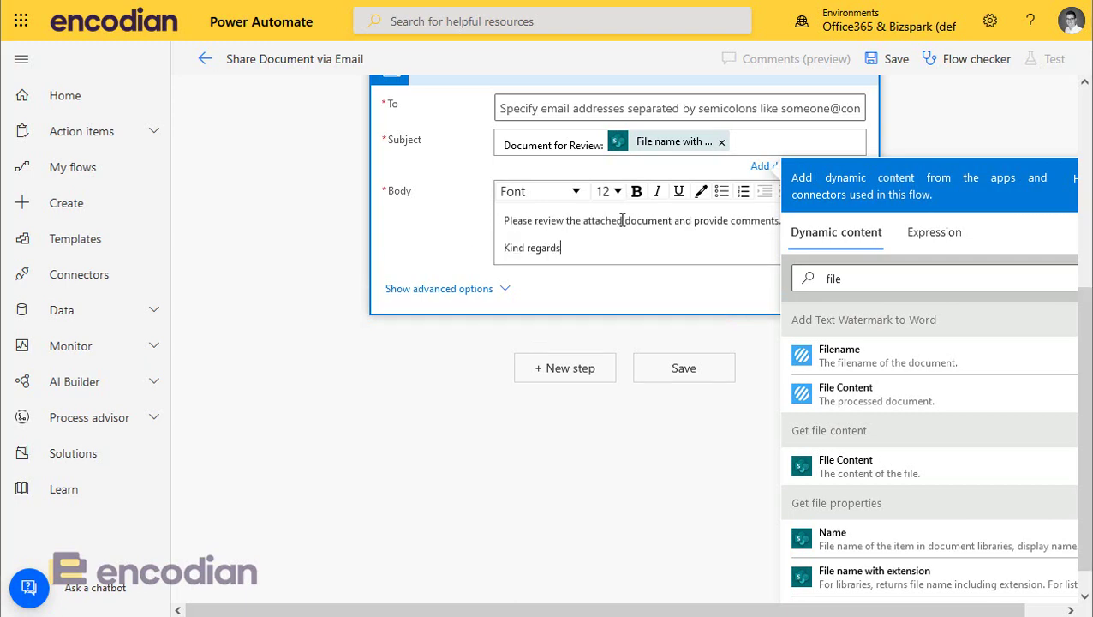
# Step: Set the attachment Name to the watermark step's Filename and Content to its File Content
pyautogui.click(463, 287)
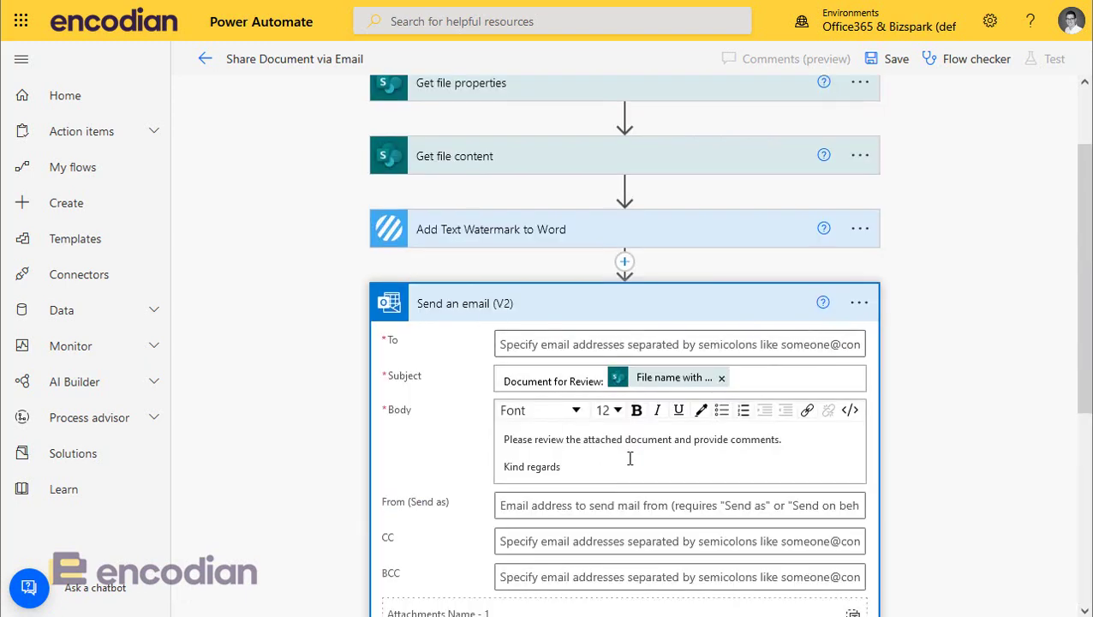
pyautogui.scroll(-3, 630, 458)
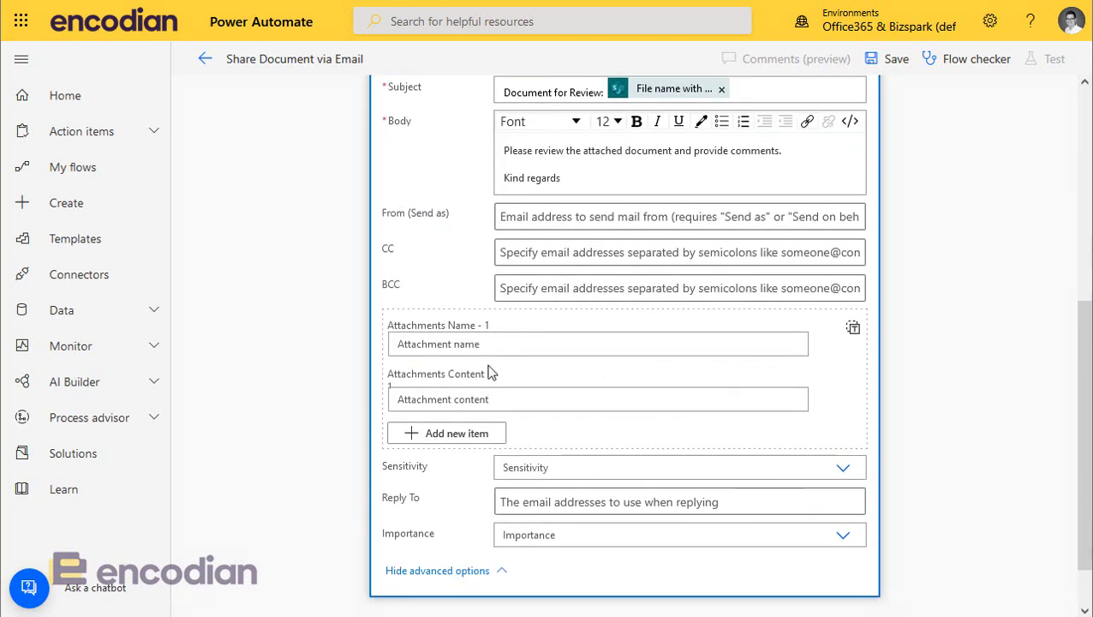
pyautogui.scroll(2, 488, 370)
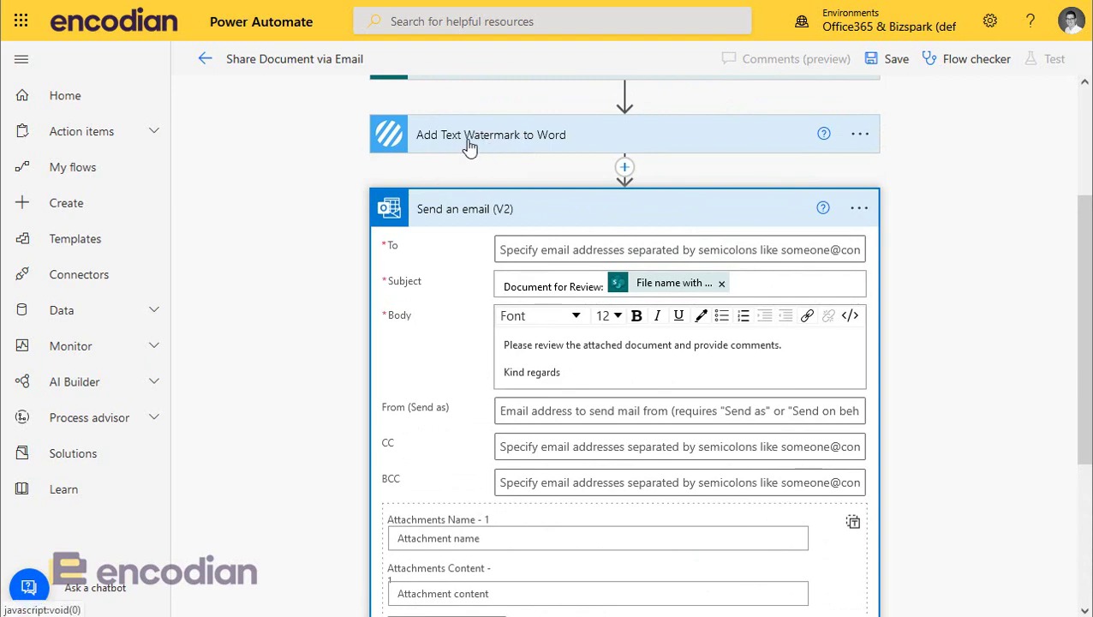
pyautogui.scroll(-2, 506, 342)
pyautogui.click(454, 355)
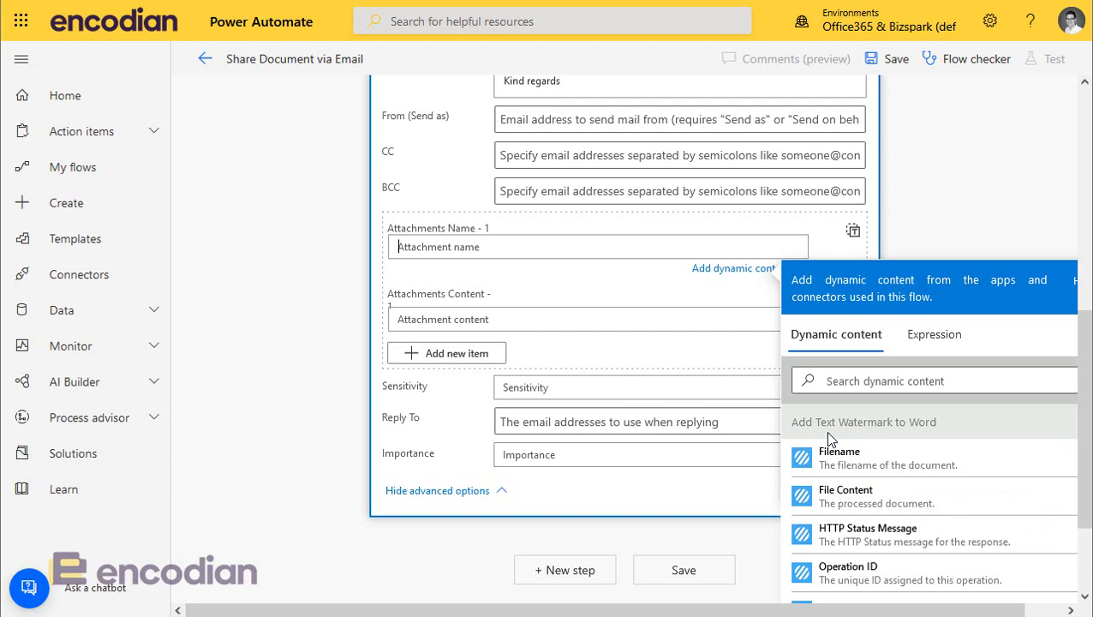
pyautogui.click(857, 459)
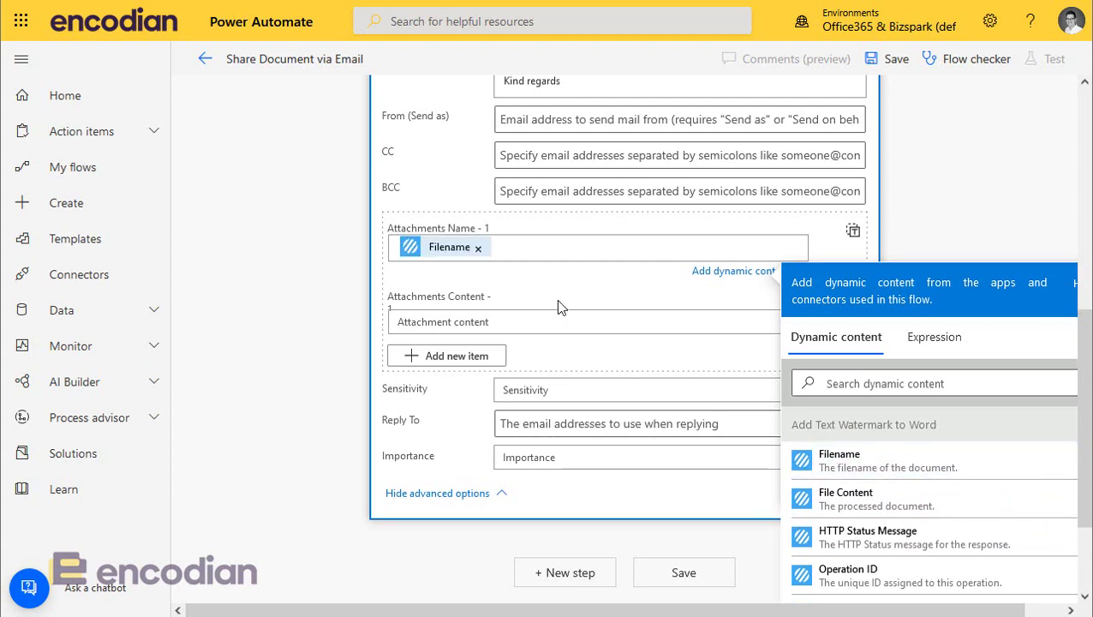
pyautogui.click(452, 319)
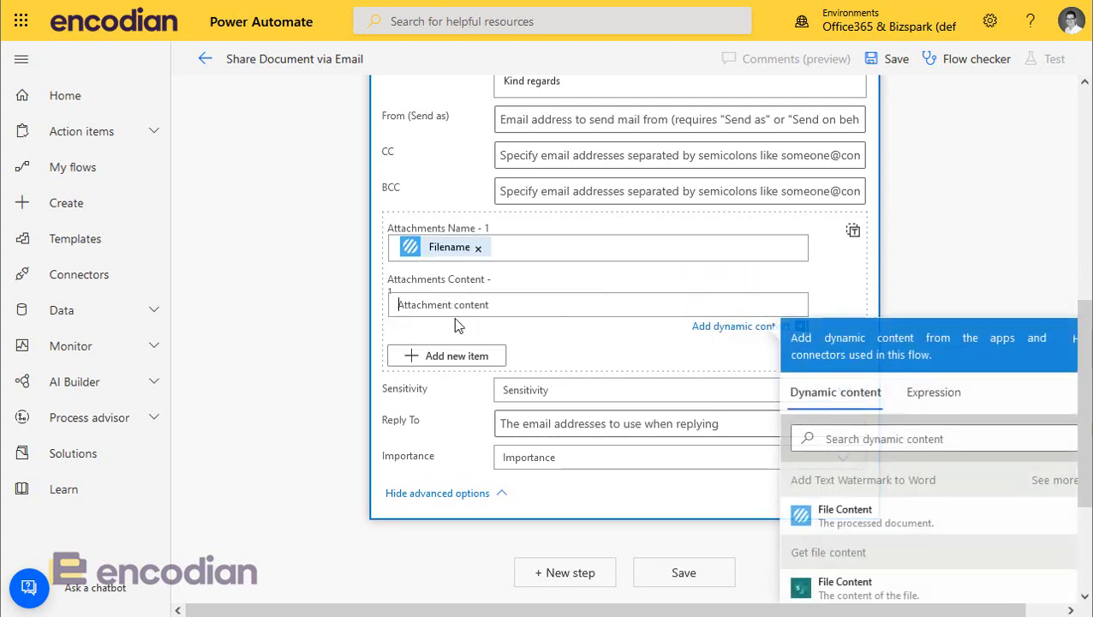
pyautogui.click(906, 532)
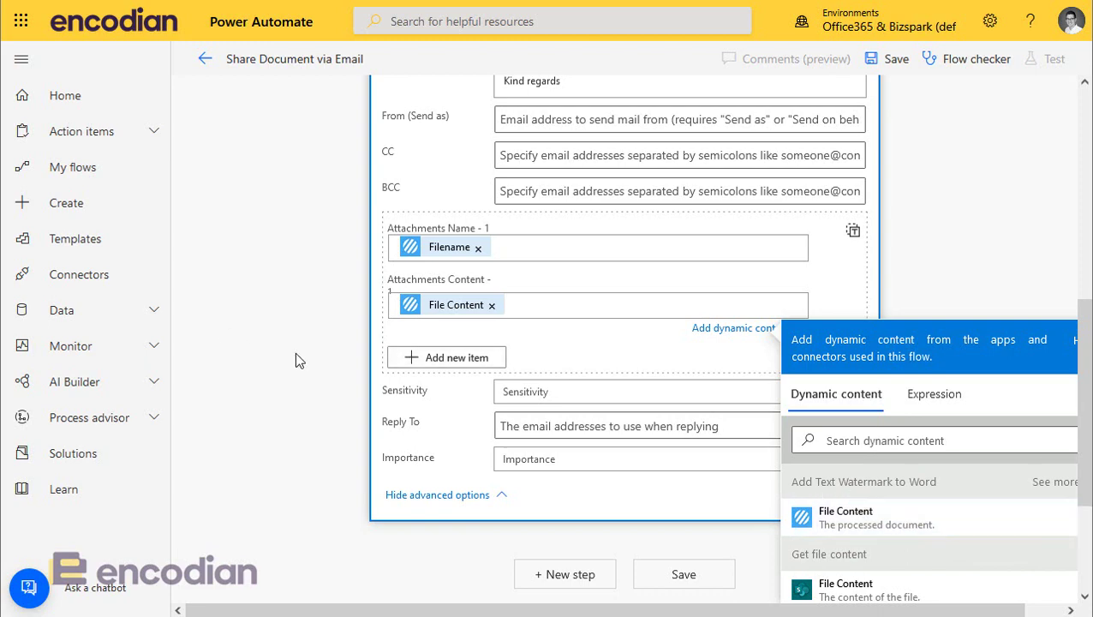
pyautogui.scroll(5, 302, 352)
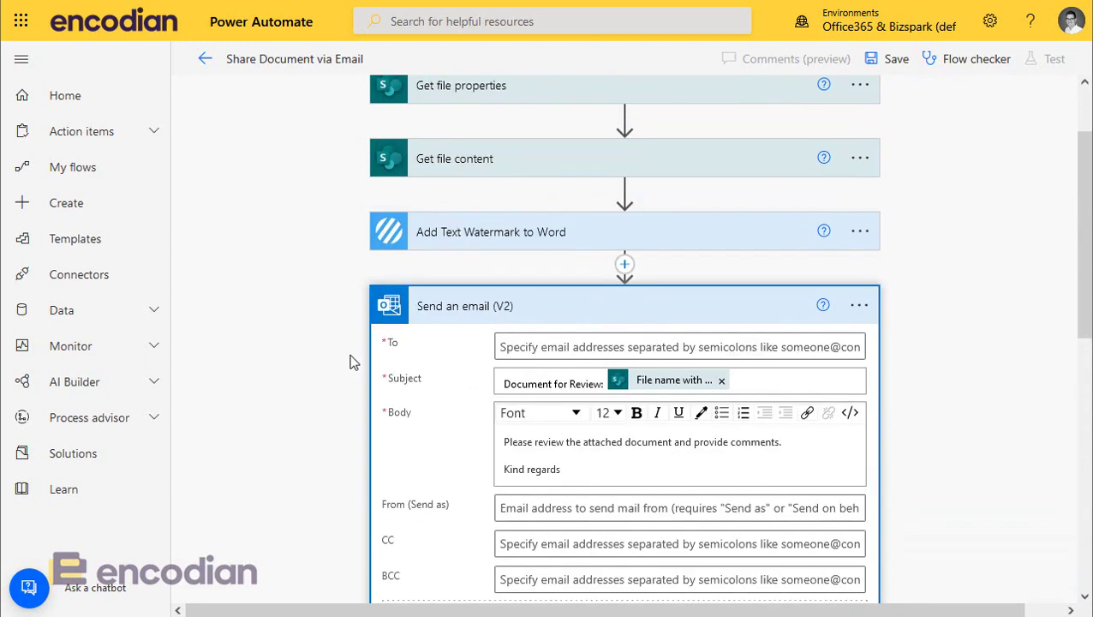
pyautogui.click(540, 348)
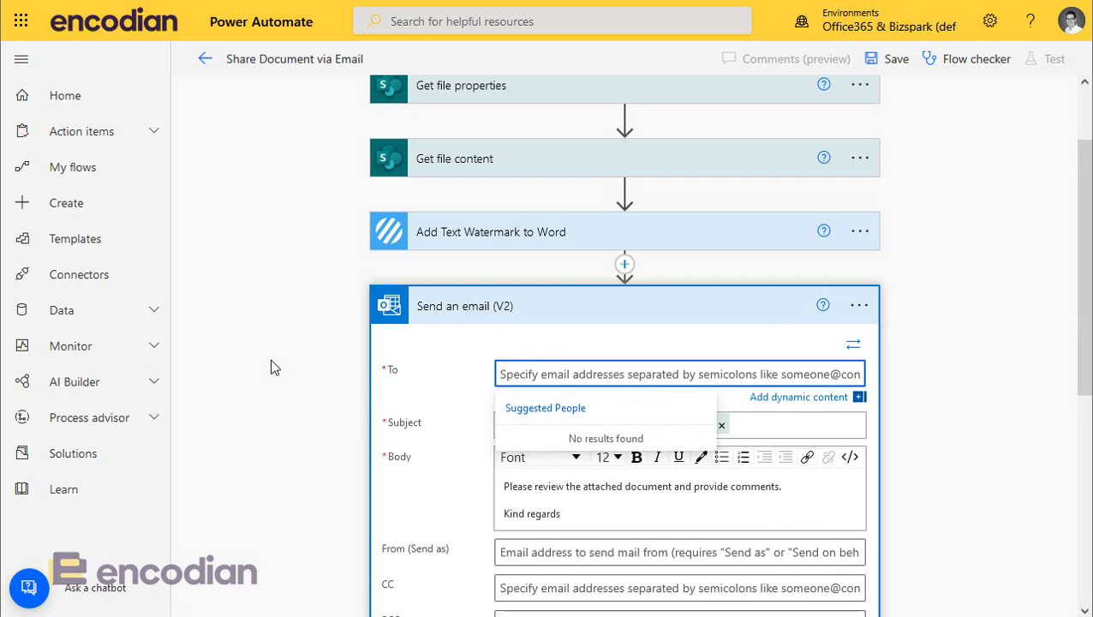
pyautogui.click(272, 366)
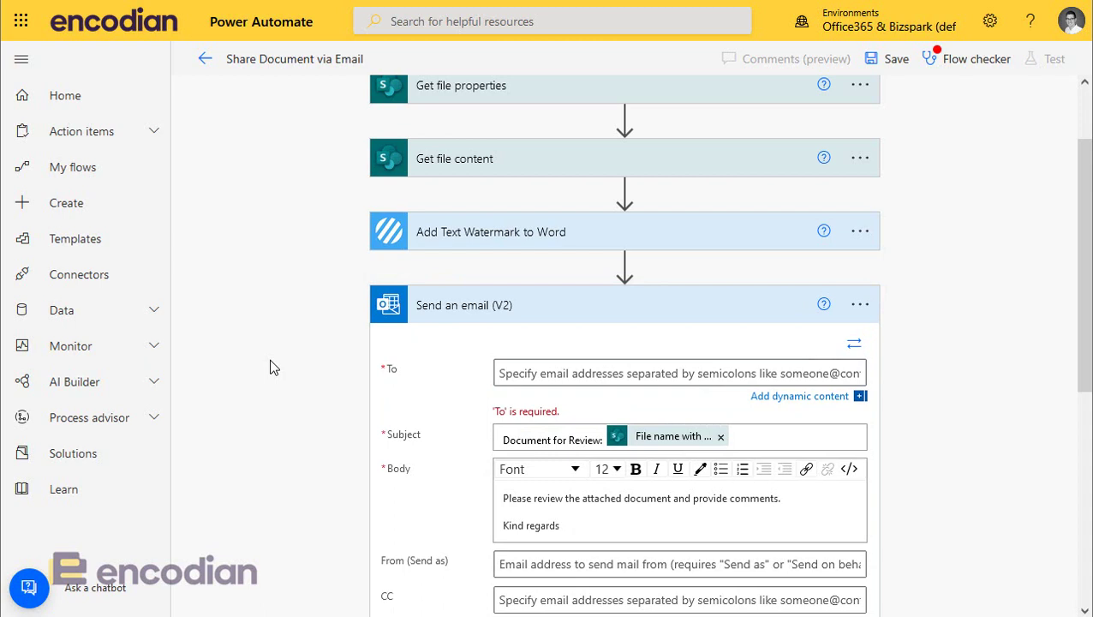
pyautogui.scroll(1, 272, 367)
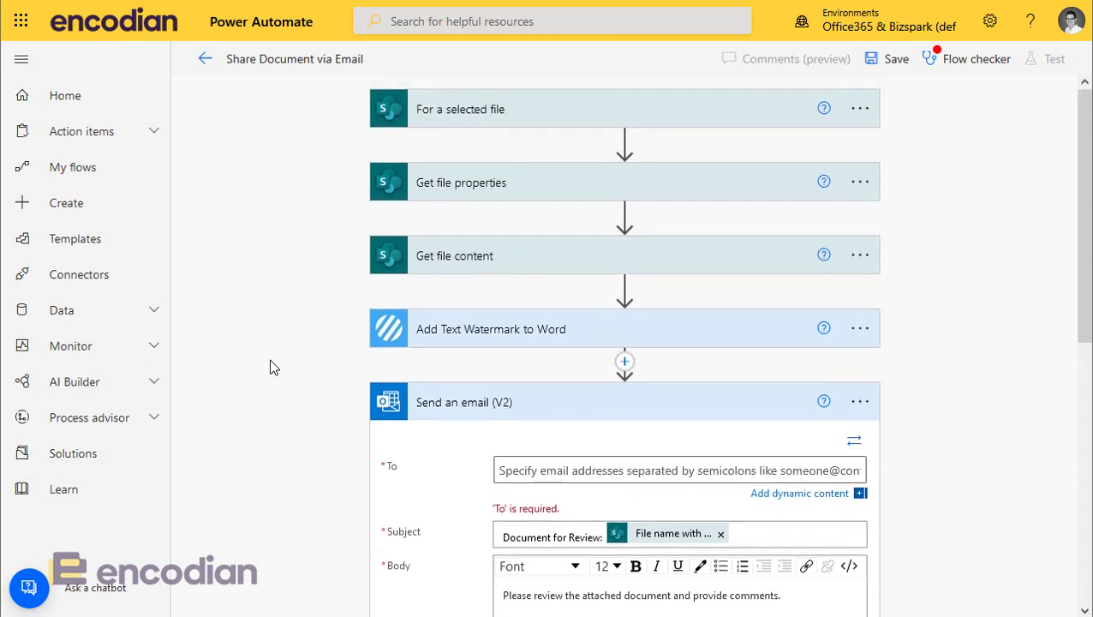
# Step: Add an Email user input to the 'For a selected file' trigger
pyautogui.click(508, 123)
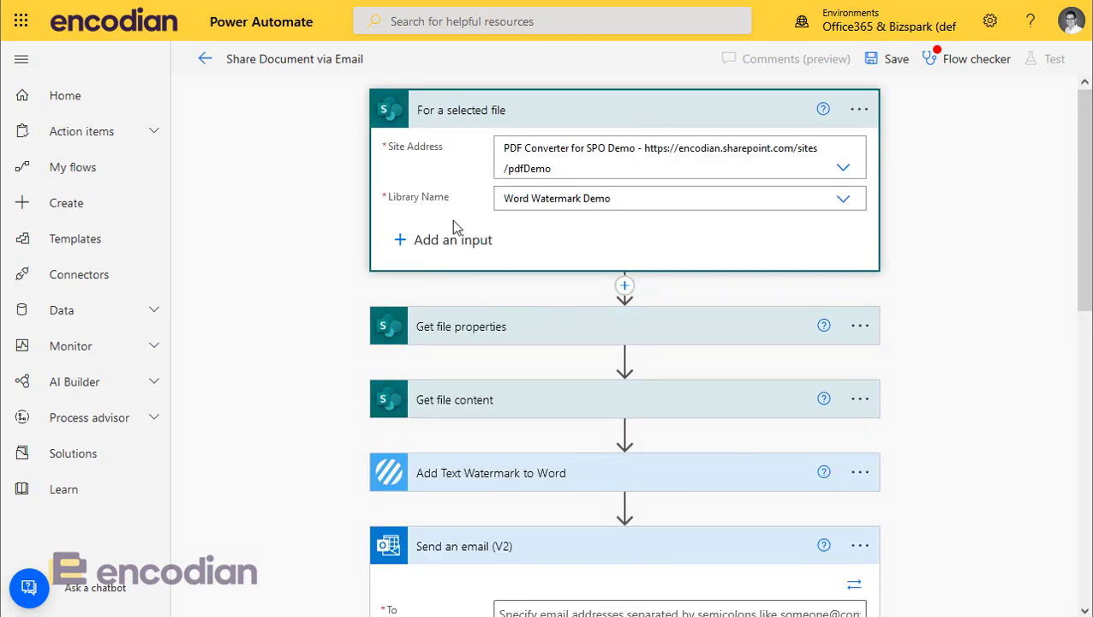
pyautogui.click(436, 240)
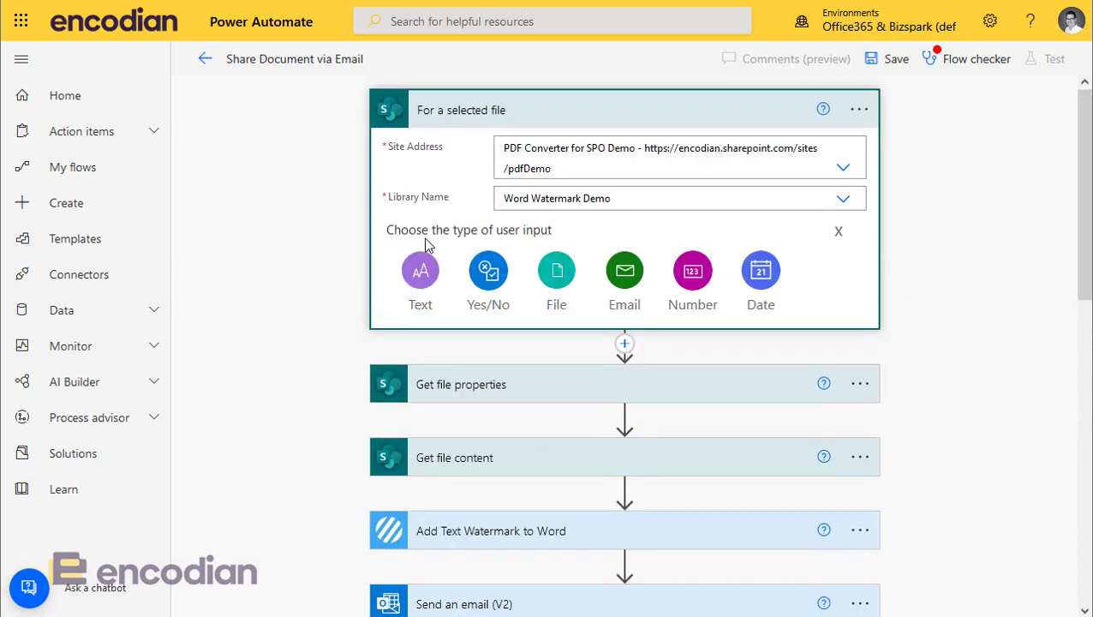
pyautogui.click(620, 273)
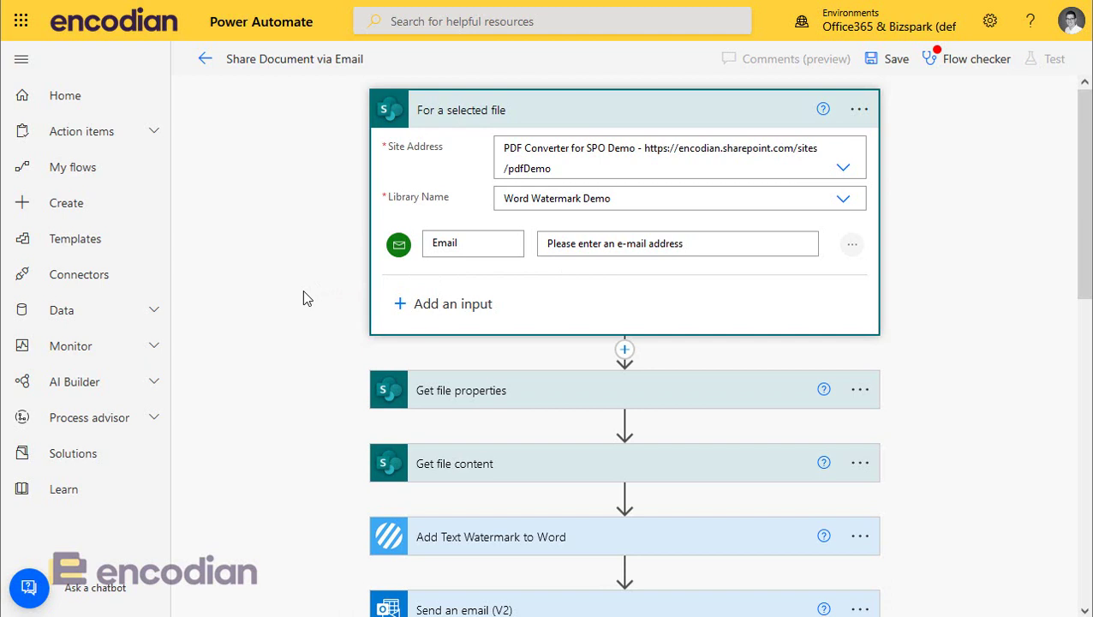
pyautogui.scroll(-7, 512, 340)
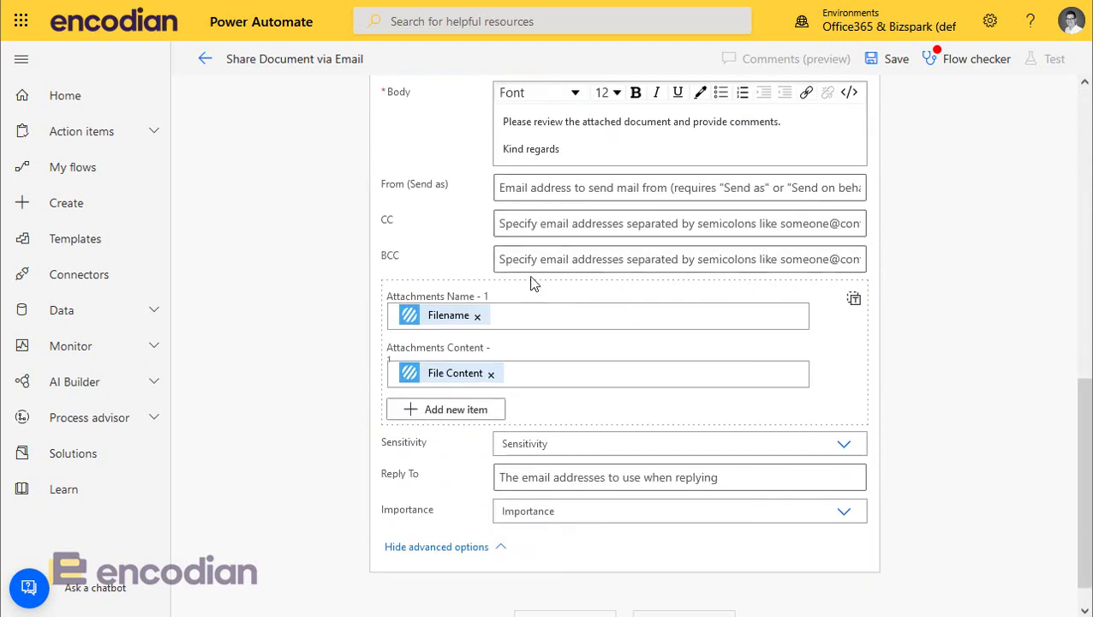
pyautogui.scroll(3, 531, 283)
# Step: Put the trigger's Email input in the email's To field and save the flow
pyautogui.click(537, 190)
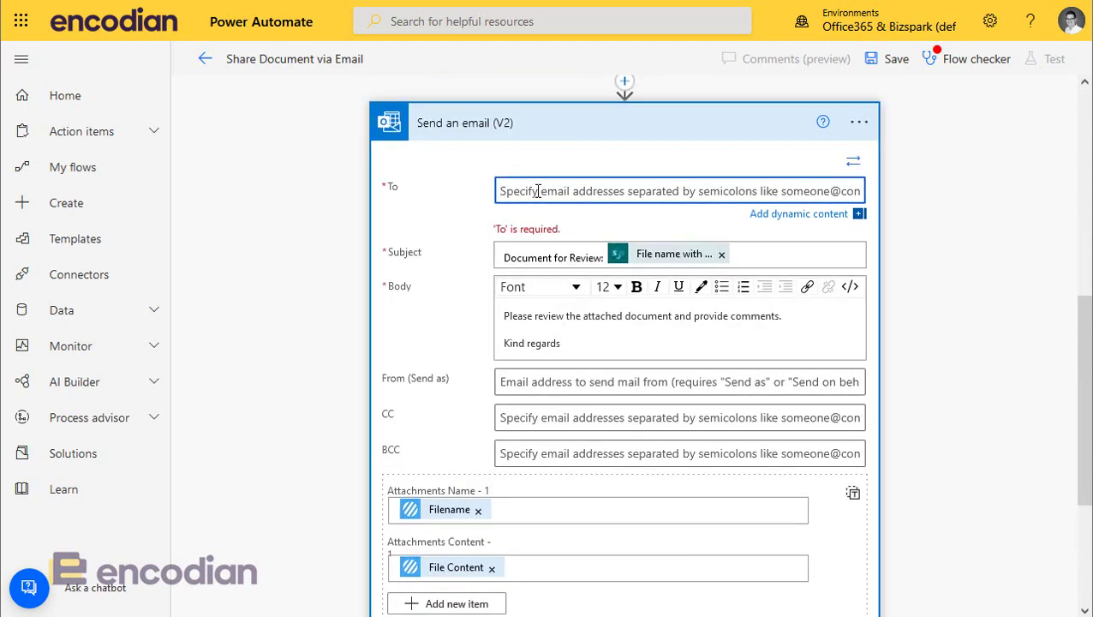
pyautogui.scroll(-3, 905, 367)
pyautogui.scroll(1, 903, 371)
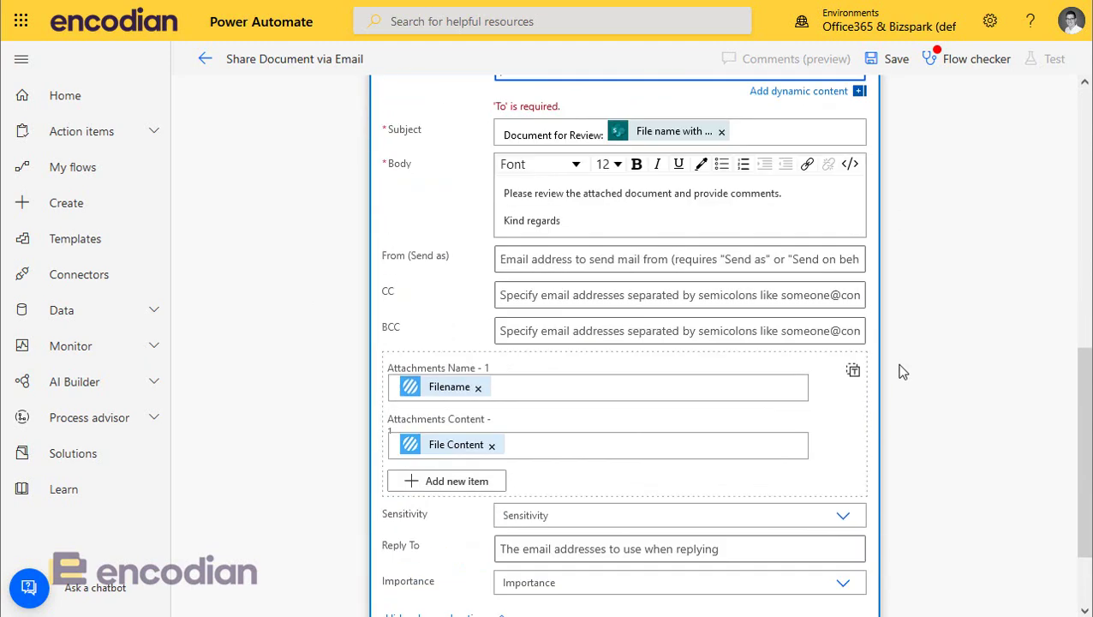
pyautogui.scroll(2, 902, 371)
pyautogui.click(771, 283)
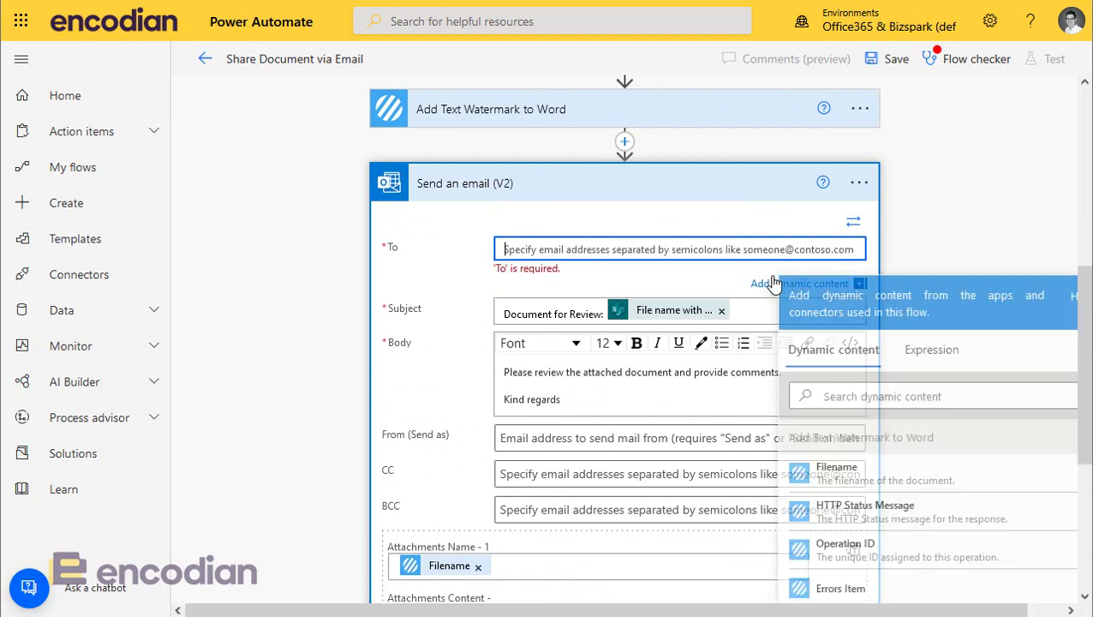
pyautogui.click(860, 397)
pyautogui.write('Email')
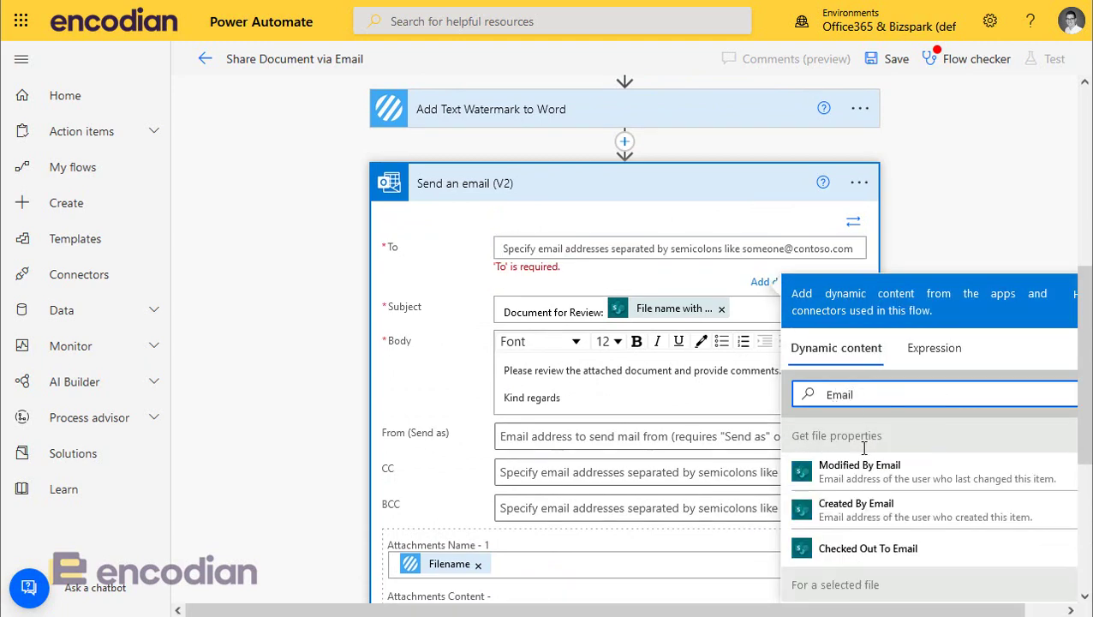
pyautogui.scroll(-2, 860, 484)
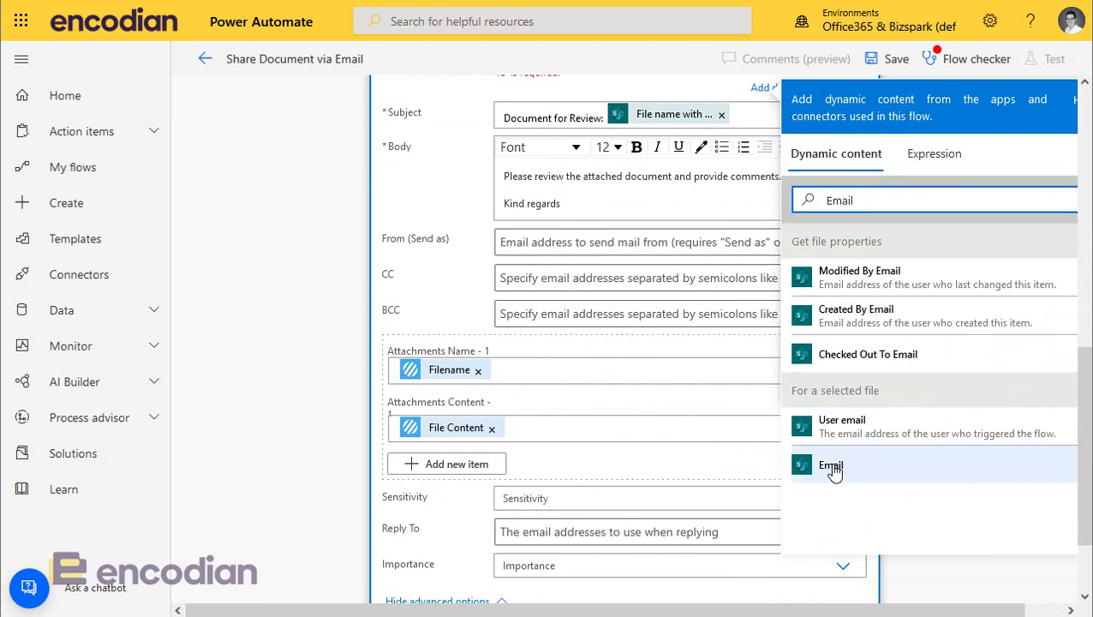
pyautogui.click(830, 466)
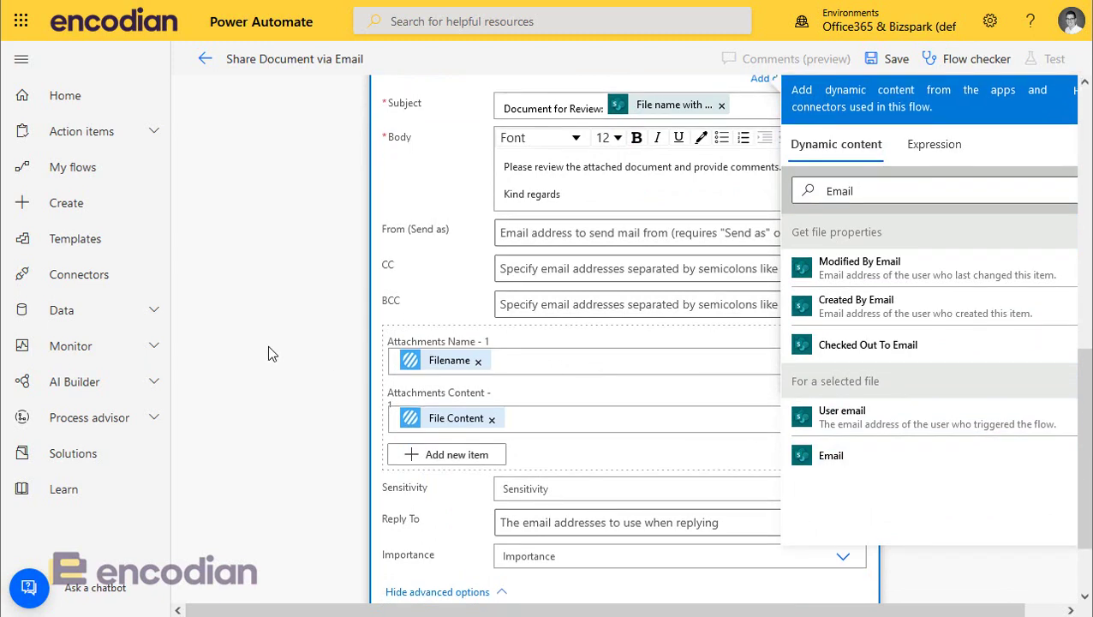
pyautogui.click(268, 354)
pyautogui.scroll(3, 268, 354)
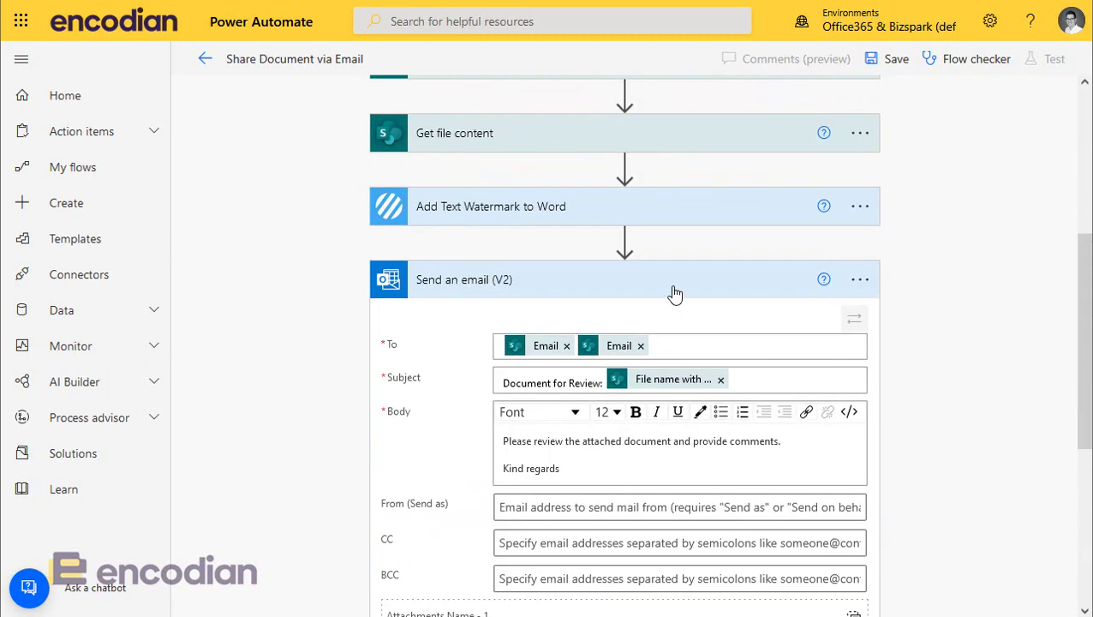
pyautogui.click(877, 60)
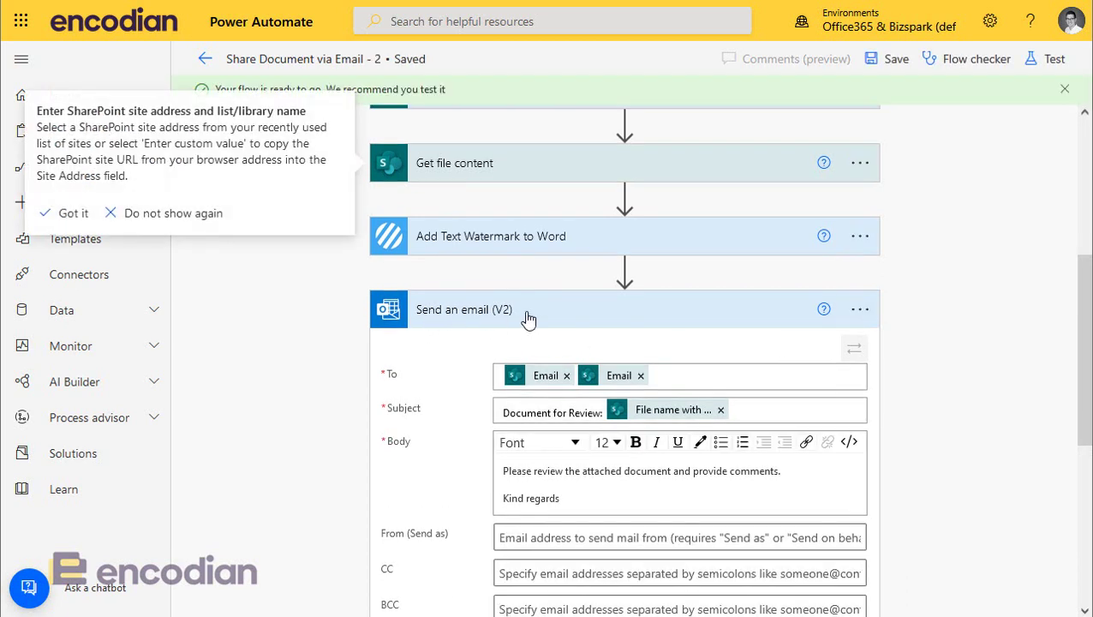
# Step: Rename the flow from 'Share Document via Email - 2' back to 'Share Document via Email' and save
pyautogui.click(356, 58)
pyautogui.click(365, 58)
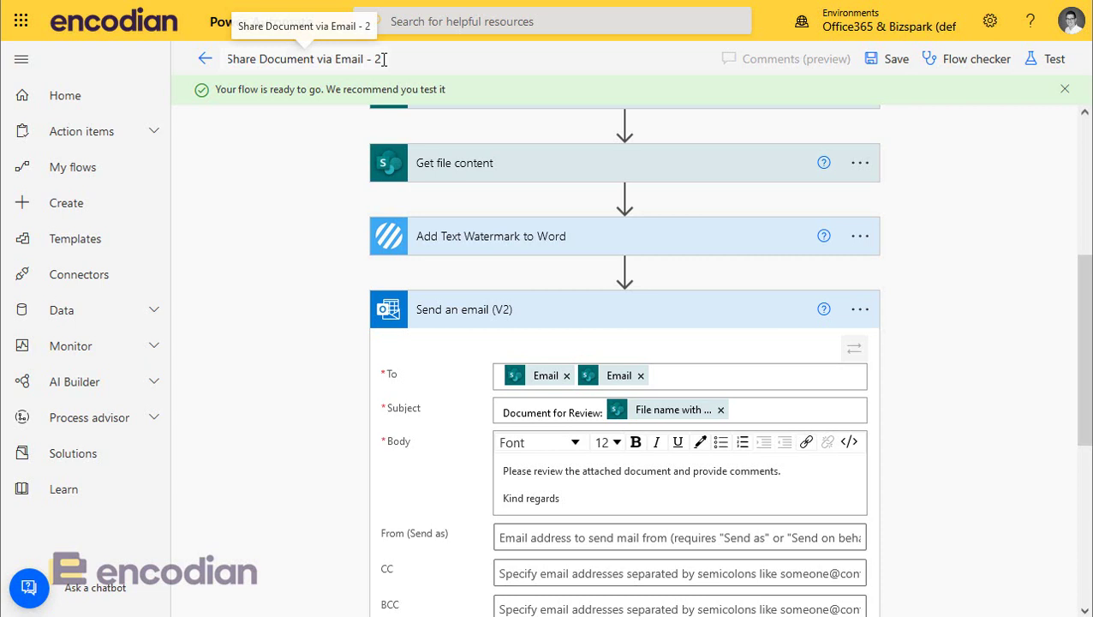
pyautogui.click(377, 60)
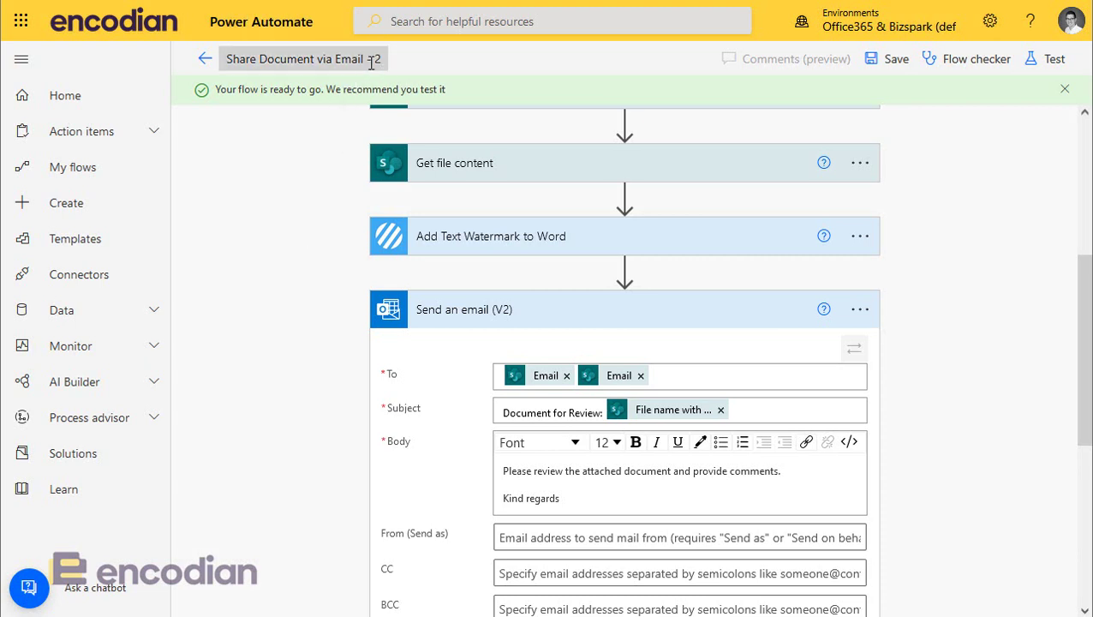
pyautogui.click(394, 68)
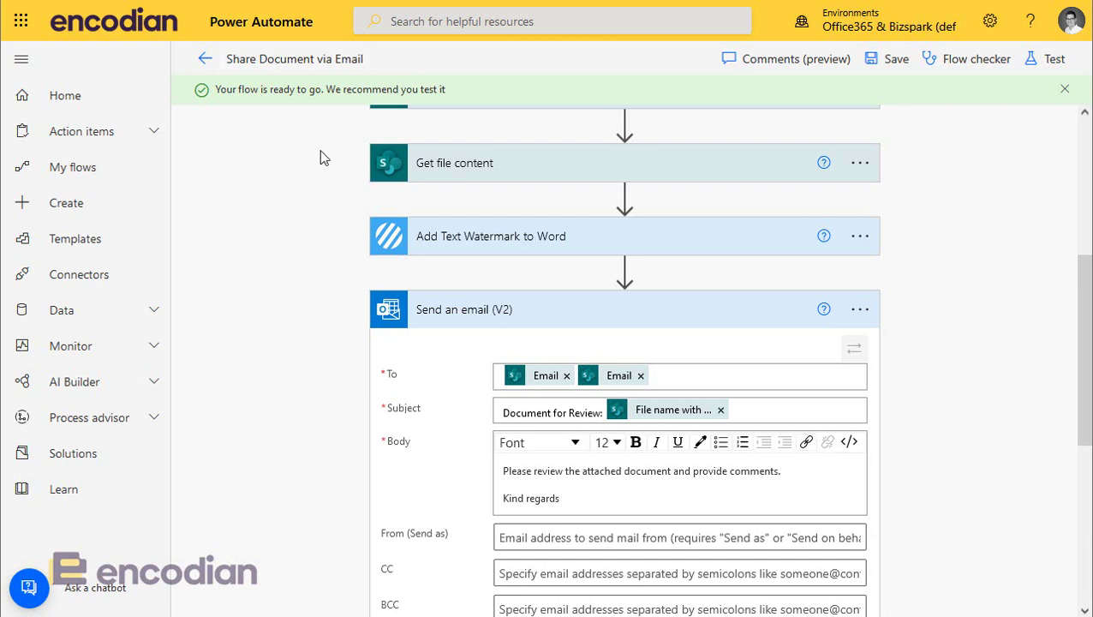
pyautogui.click(895, 56)
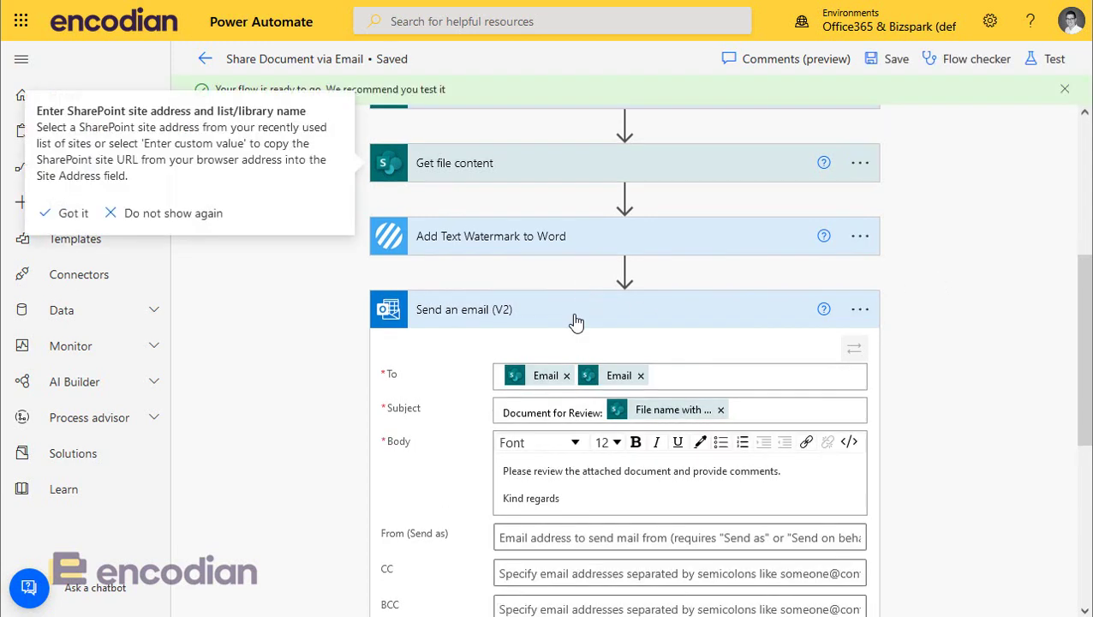
# Step: Collapse the Send an email and trigger cards, closing the action chooser without adding a step
pyautogui.click(577, 321)
pyautogui.scroll(2, 912, 371)
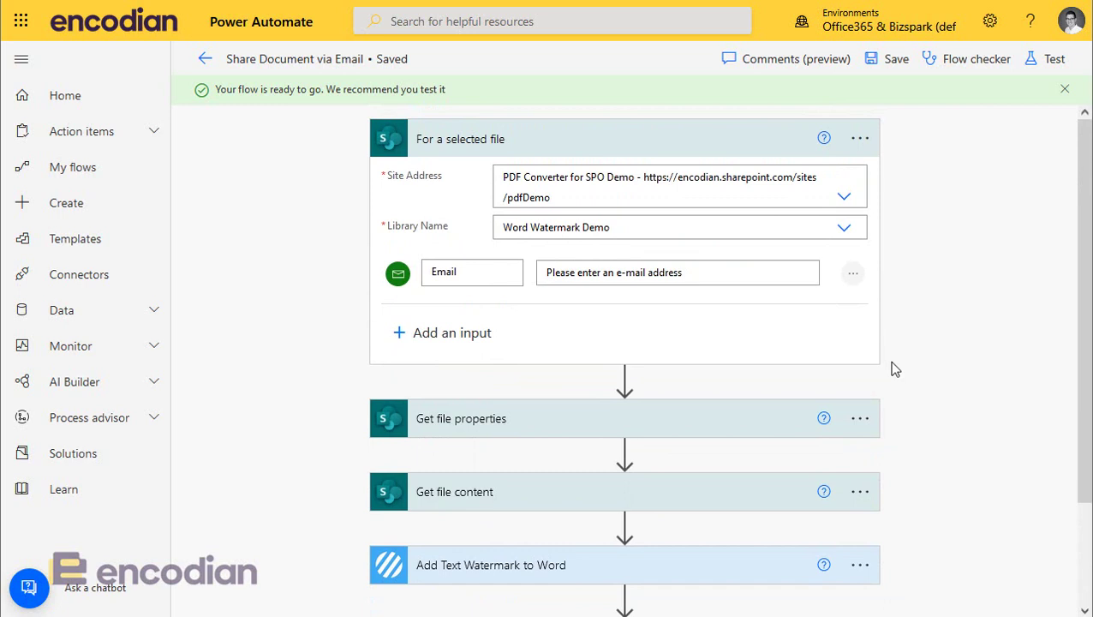
pyautogui.click(546, 149)
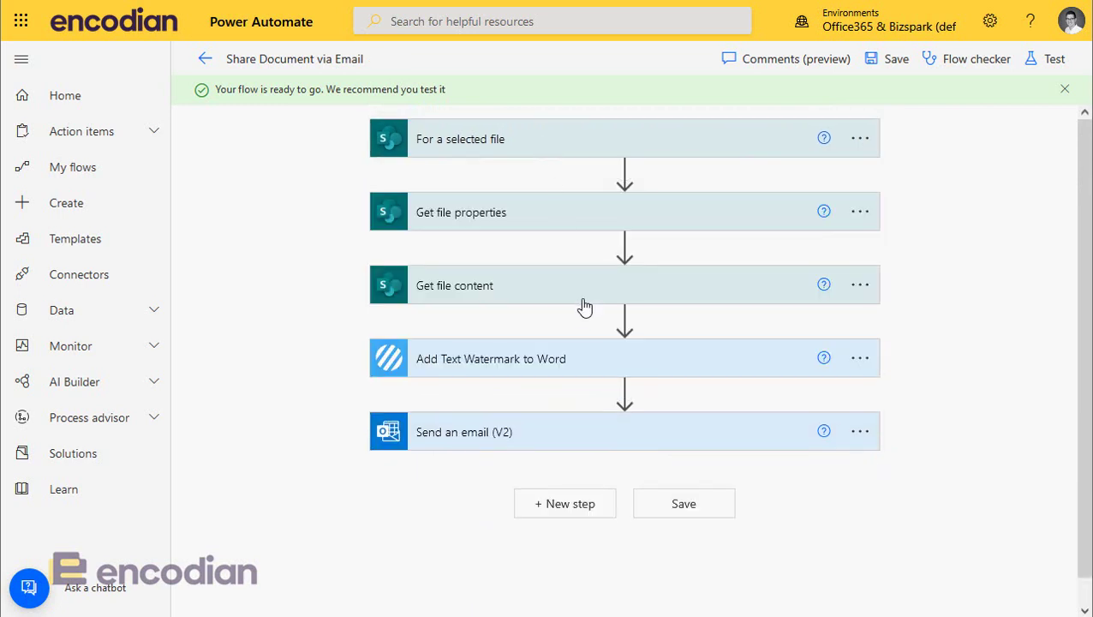
pyautogui.click(624, 322)
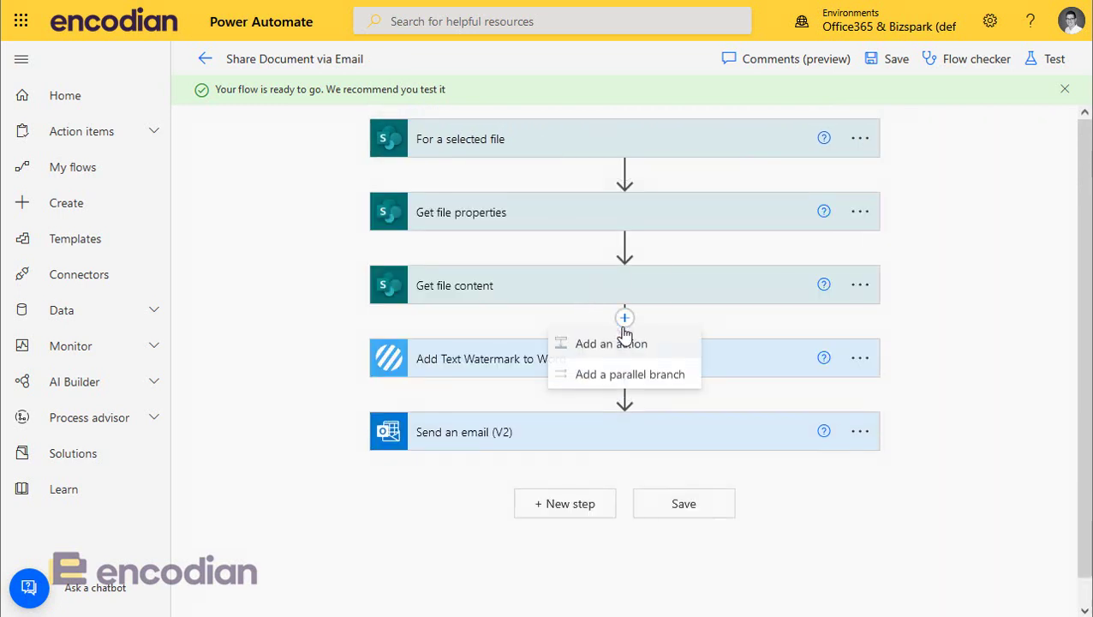
pyautogui.click(625, 246)
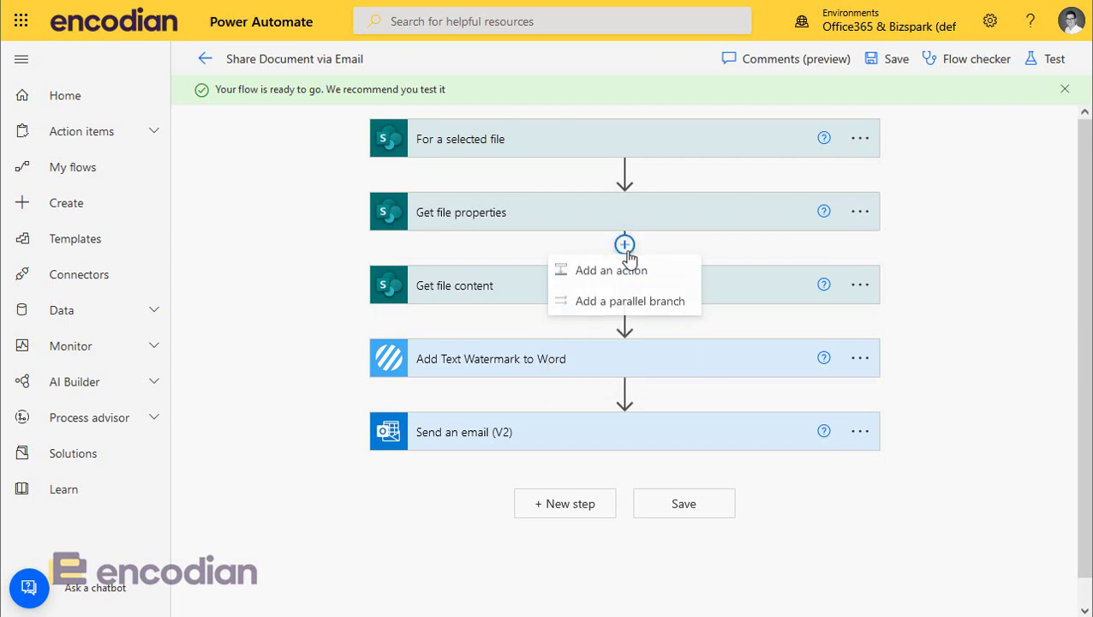
pyautogui.click(629, 272)
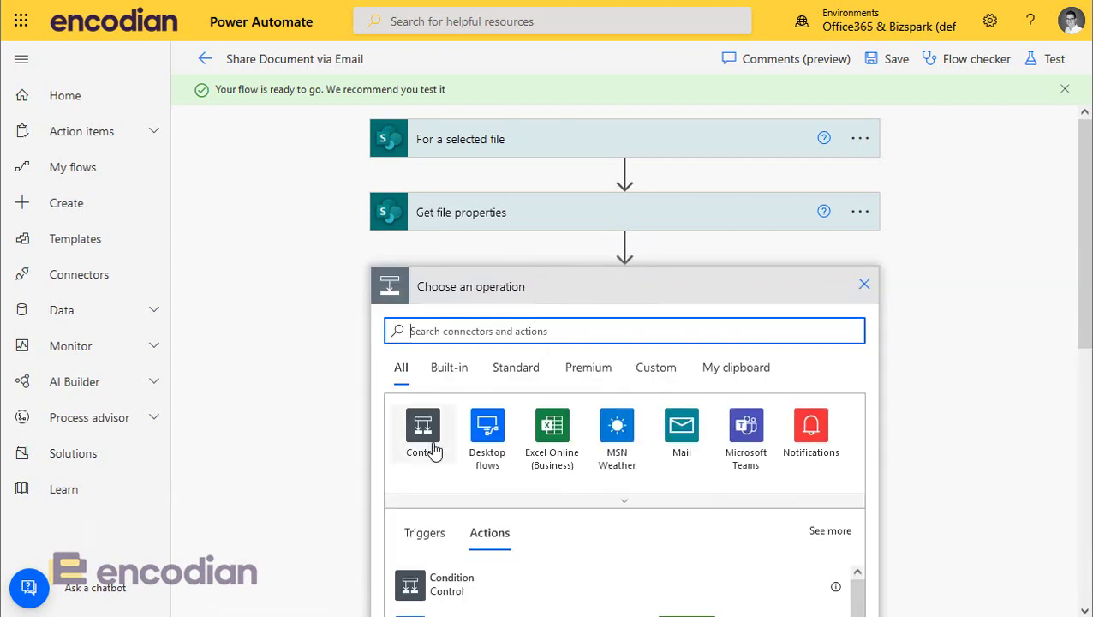
pyautogui.moveTo(435, 452); pyautogui.dragTo(321, 460)
pyautogui.scroll(-2, 325, 449)
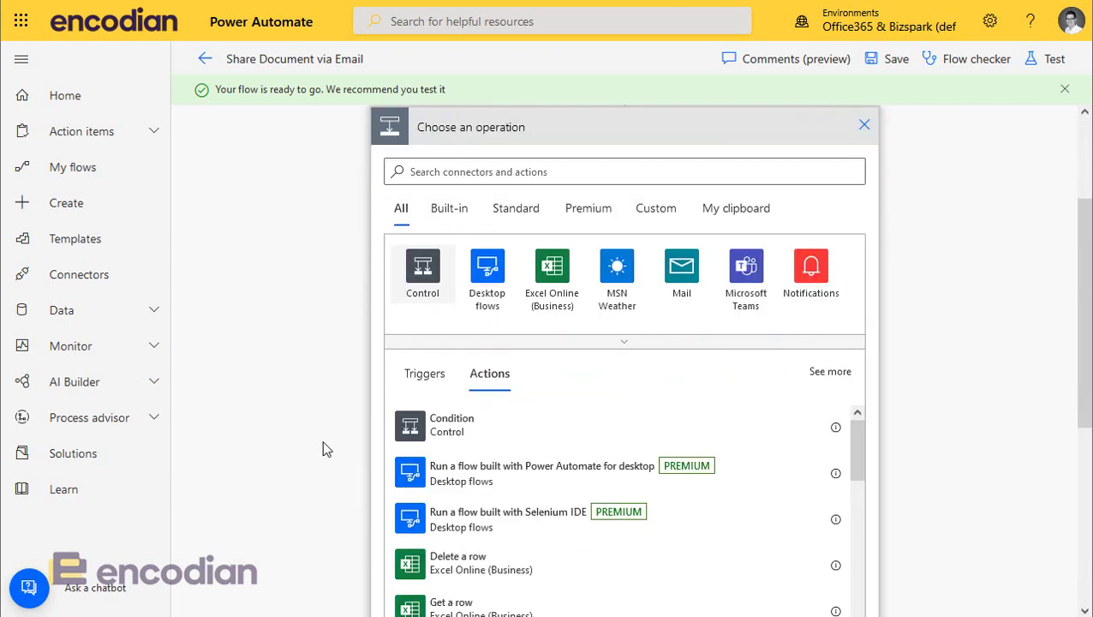
pyautogui.scroll(3, 797, 415)
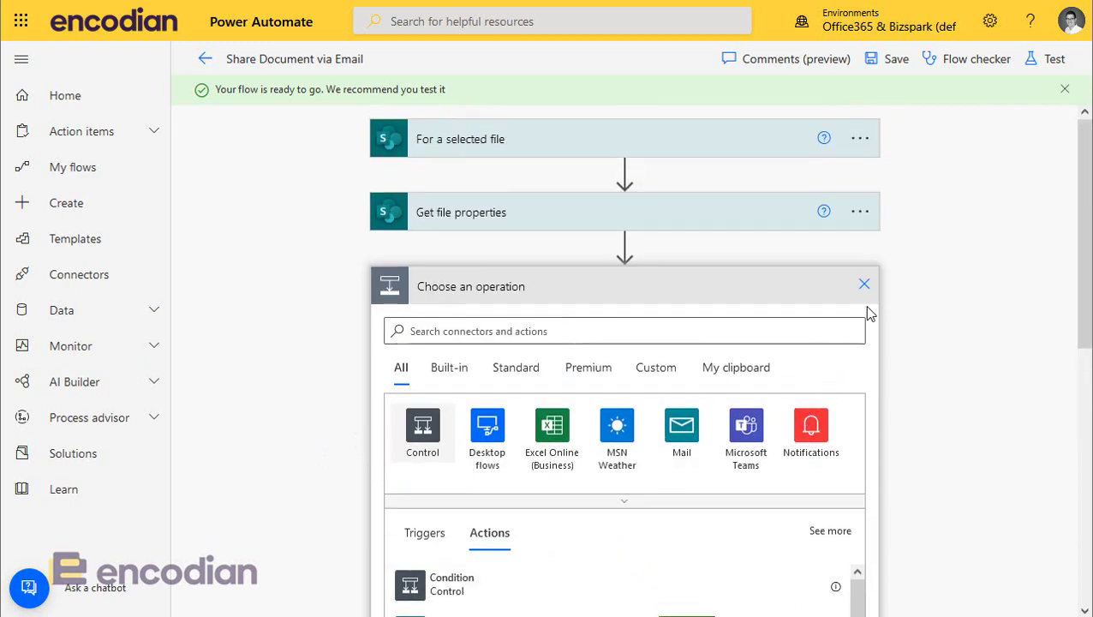
pyautogui.click(864, 284)
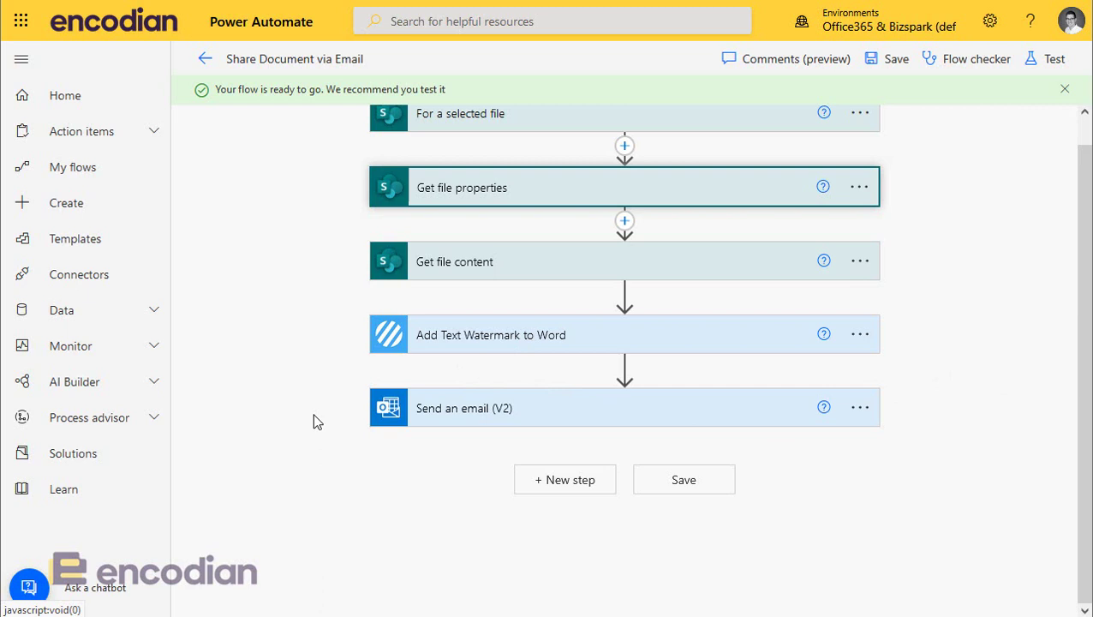
pyautogui.click(264, 414)
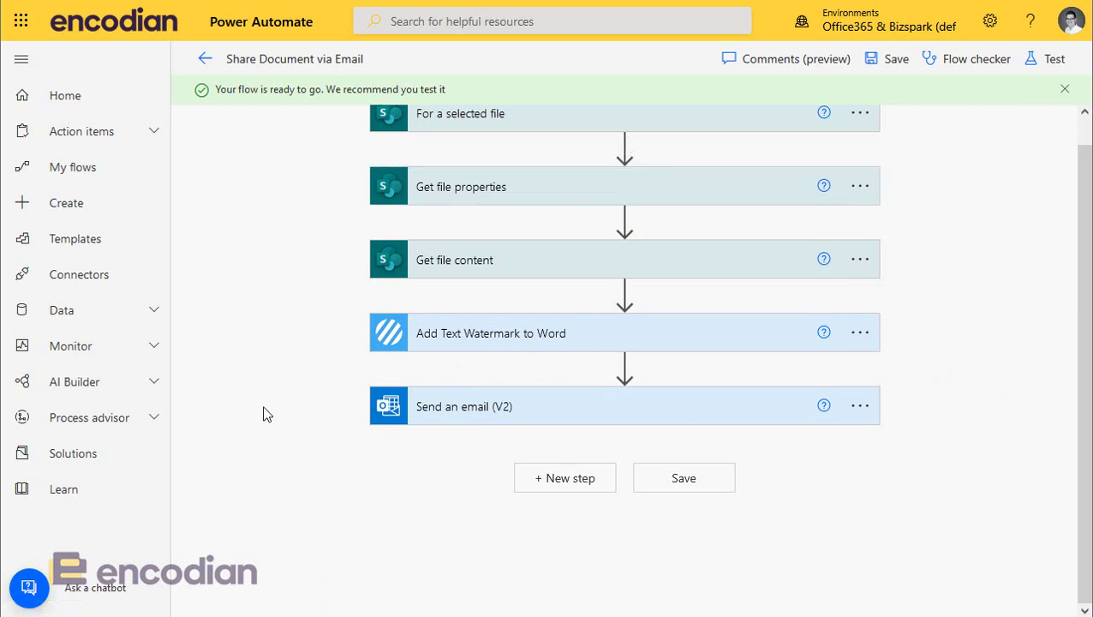
# Step: Refresh the Word Watermark Demo library and launch Share Document via Email on Encodian Demo Document.docx
pyautogui.scroll(1, 274, 300)
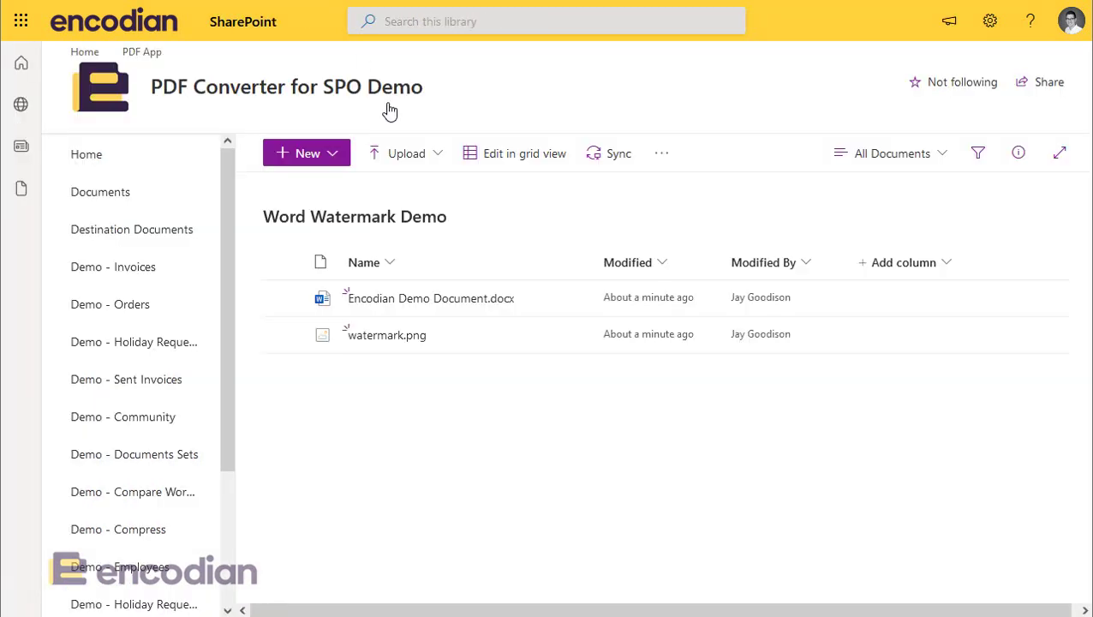
pyautogui.press('F5')
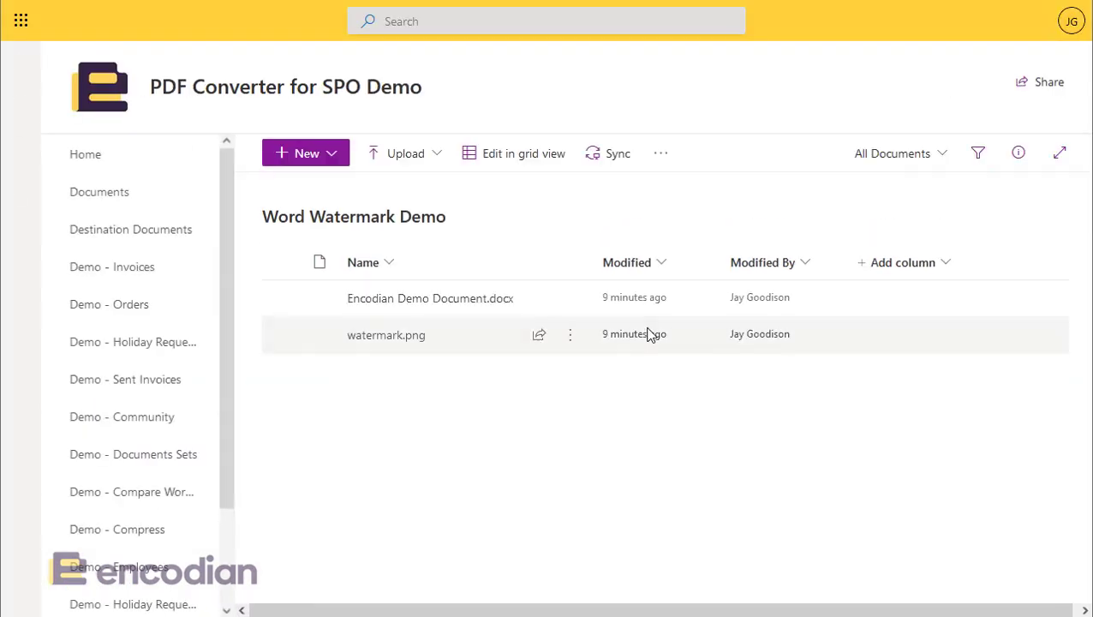
pyautogui.click(285, 310)
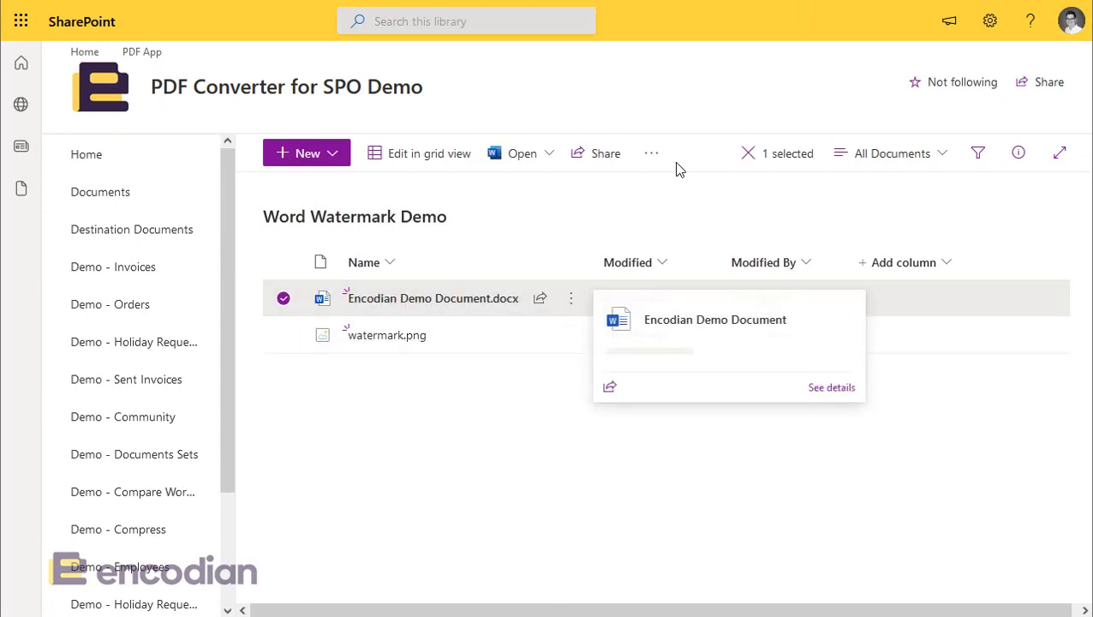
pyautogui.click(652, 163)
pyautogui.moveTo(709, 374)
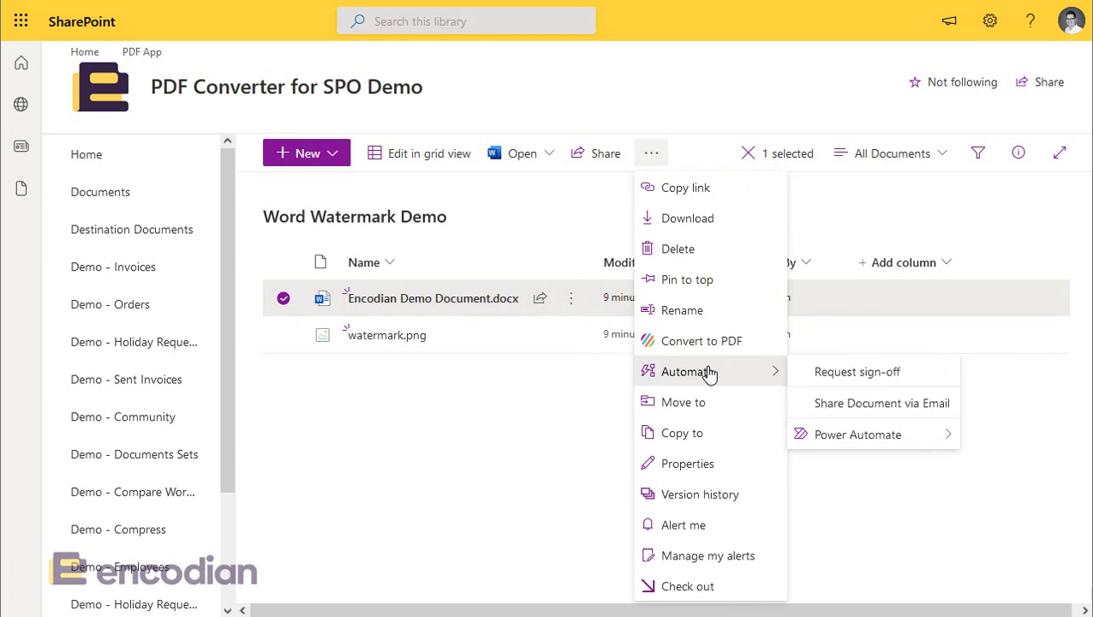
pyautogui.click(910, 409)
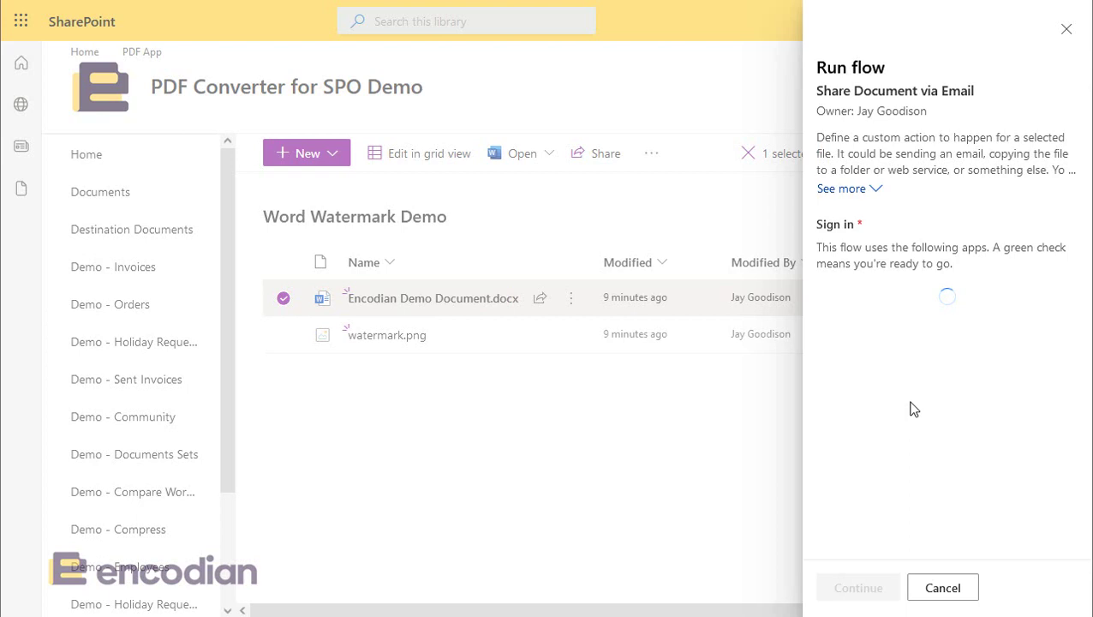
# Step: Continue past the app connections, enter the recipient's name, pick the suggested person, and run the flow
pyautogui.click(870, 591)
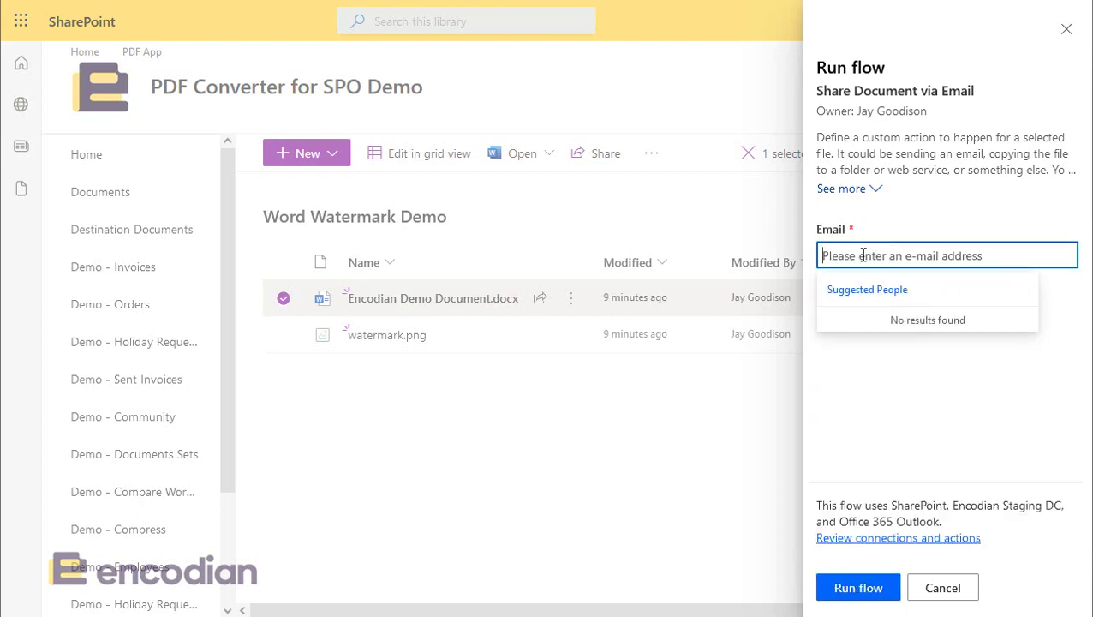
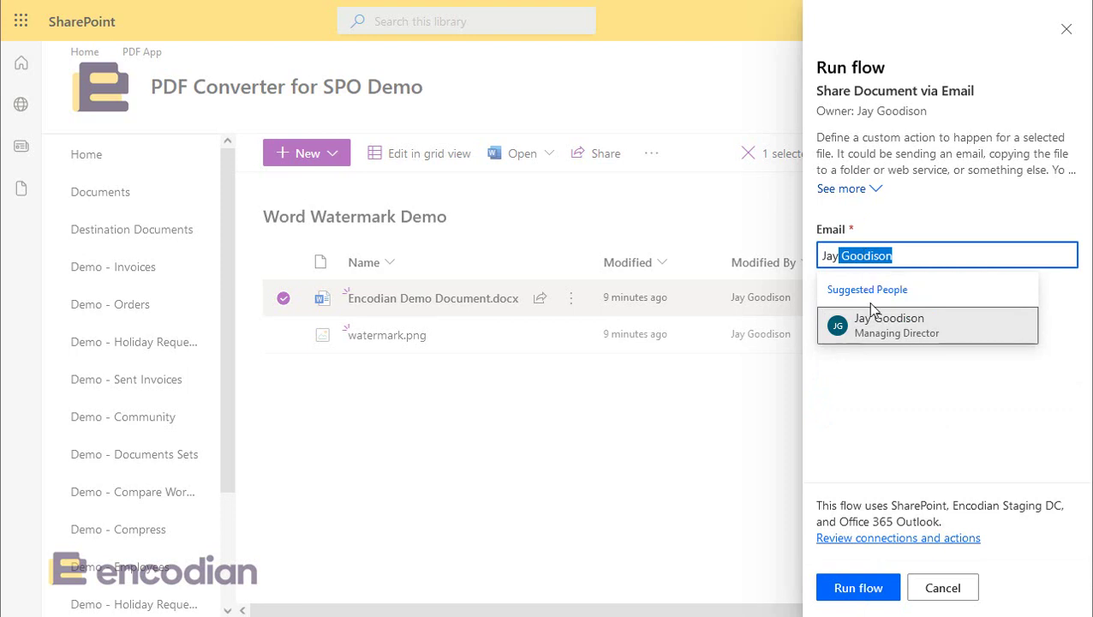
pyautogui.click(874, 320)
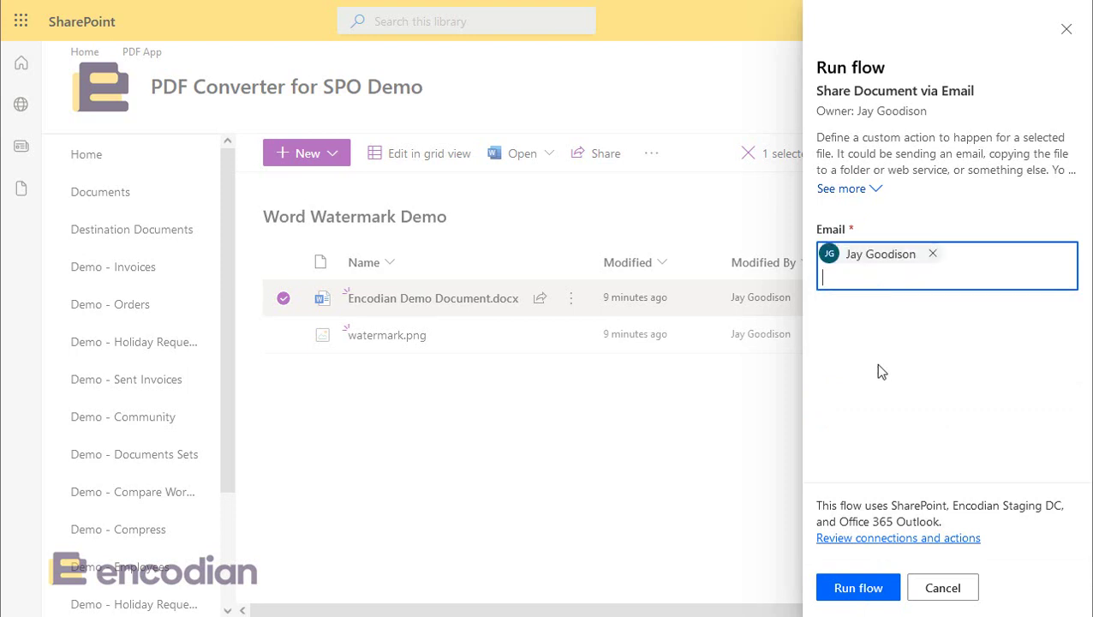
pyautogui.press('BackSpace')
pyautogui.write('jay')
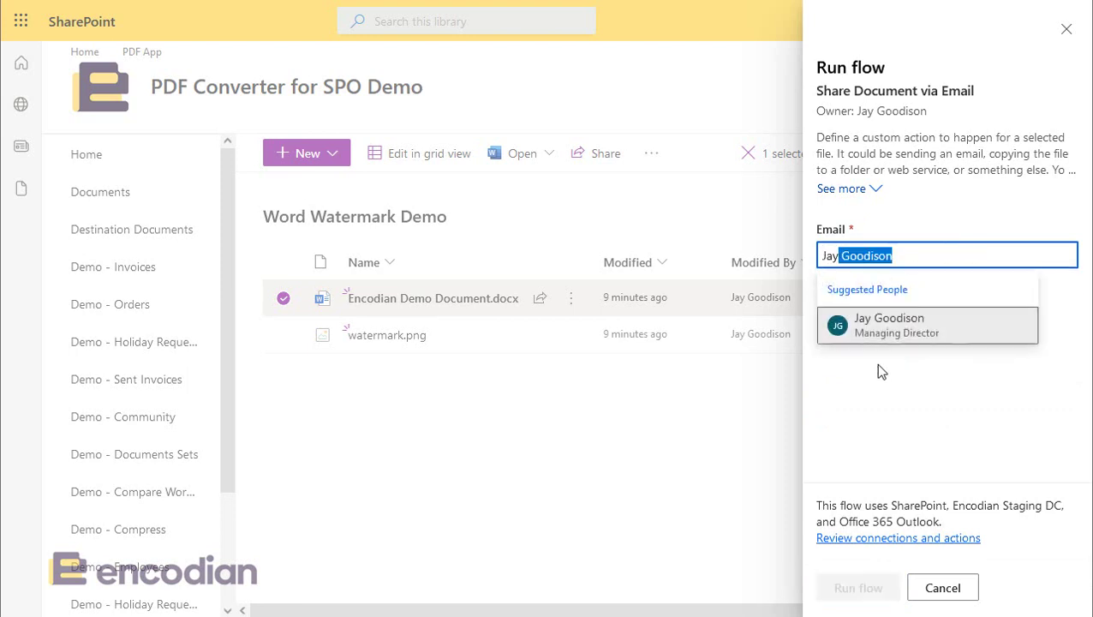
pyautogui.click(875, 319)
pyautogui.click(859, 588)
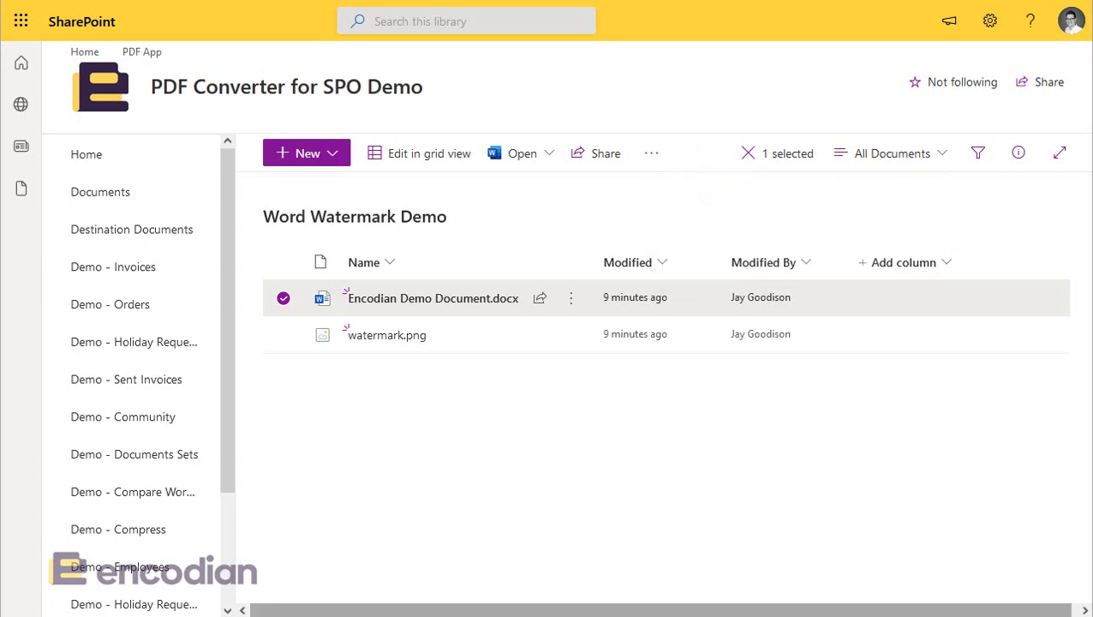
# Step: Open the emailed Encodian Demo Document.docx attachment in Word, inspect its diagonal watermark, then close it
pyautogui.moveTo(989, 215); pyautogui.dragTo(610, 167)
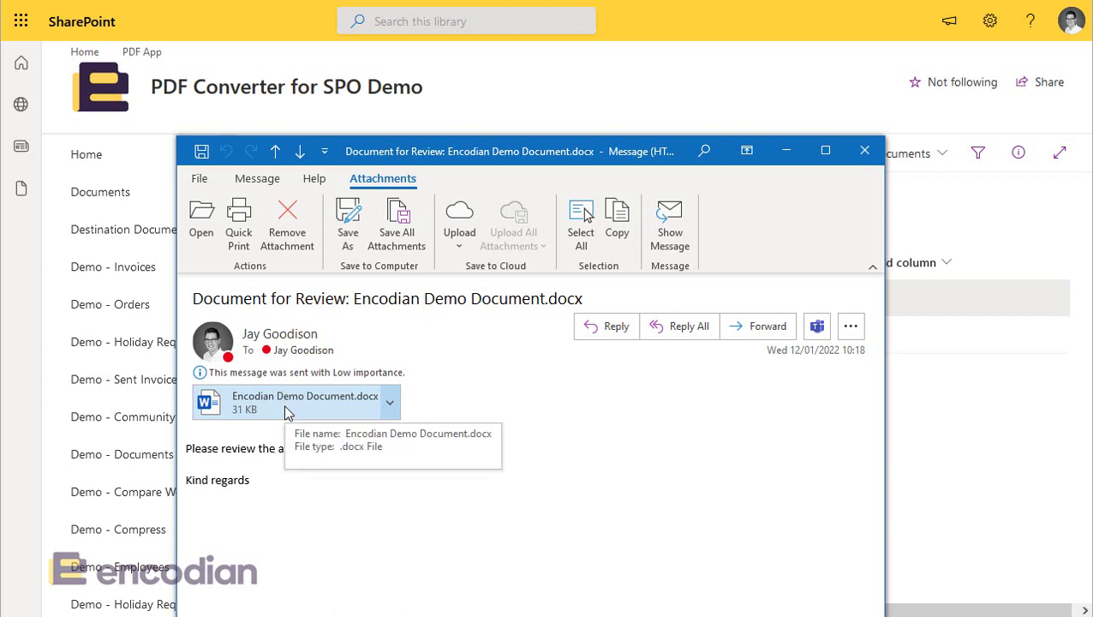
pyautogui.doubleClick(286, 407)
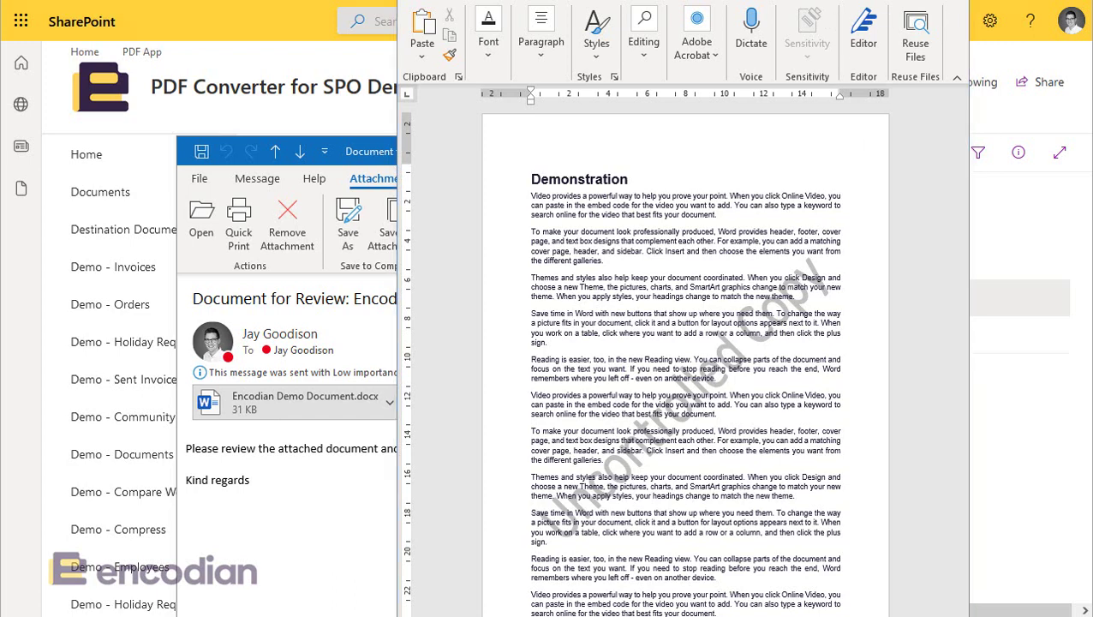
pyautogui.hotkey('alt', 'F4')
# Step: Close the email, edit the flow, and delete the Add Text Watermark to Word step
pyautogui.click(866, 151)
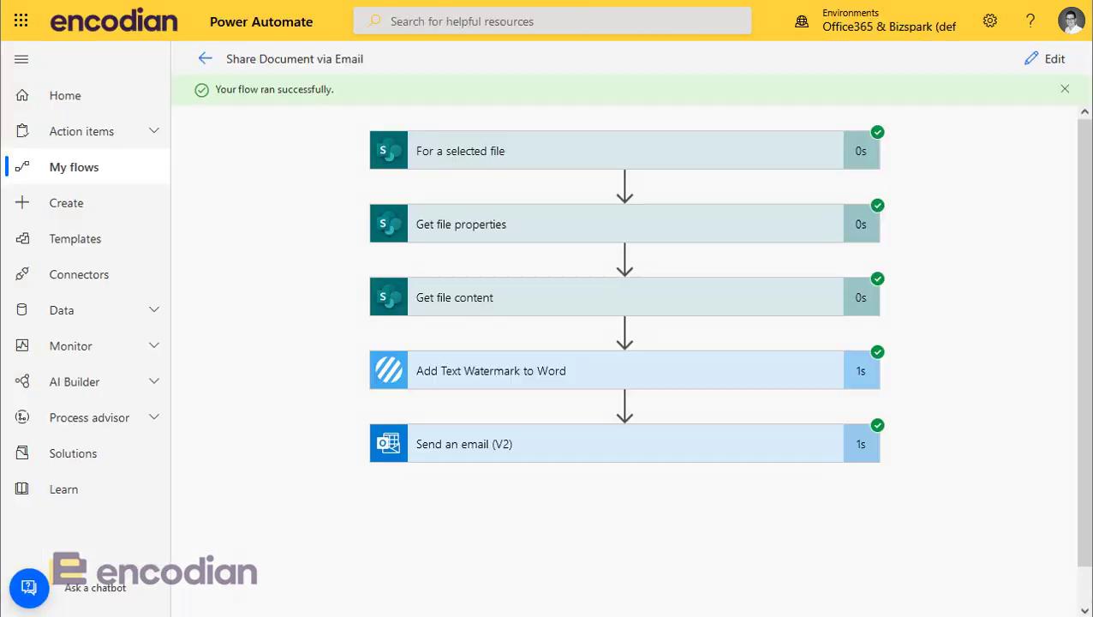
pyautogui.click(1041, 62)
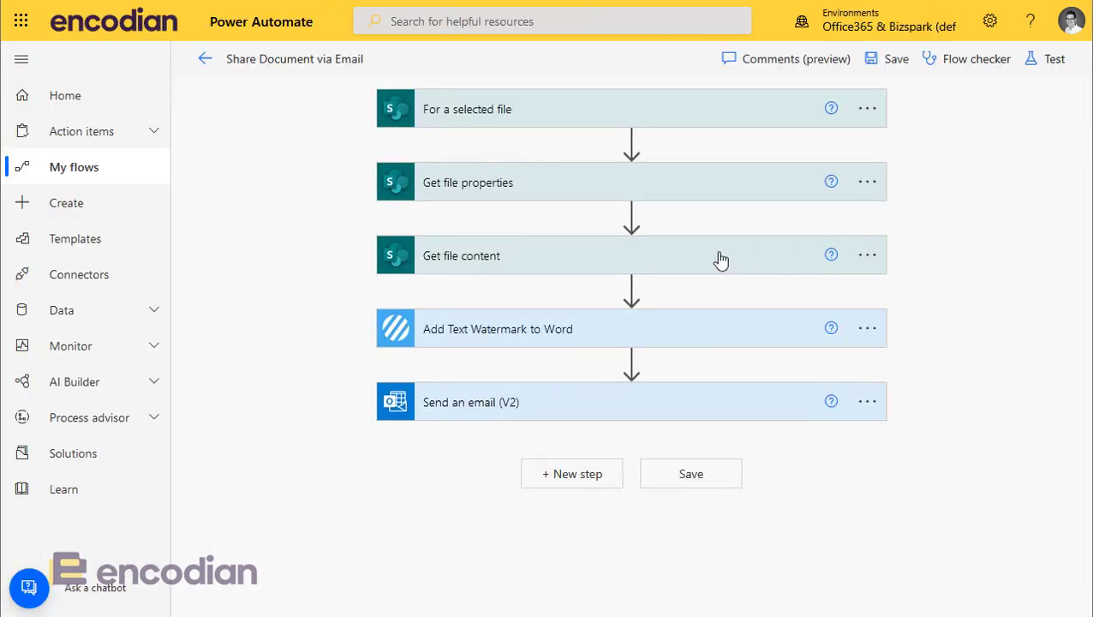
pyautogui.click(869, 331)
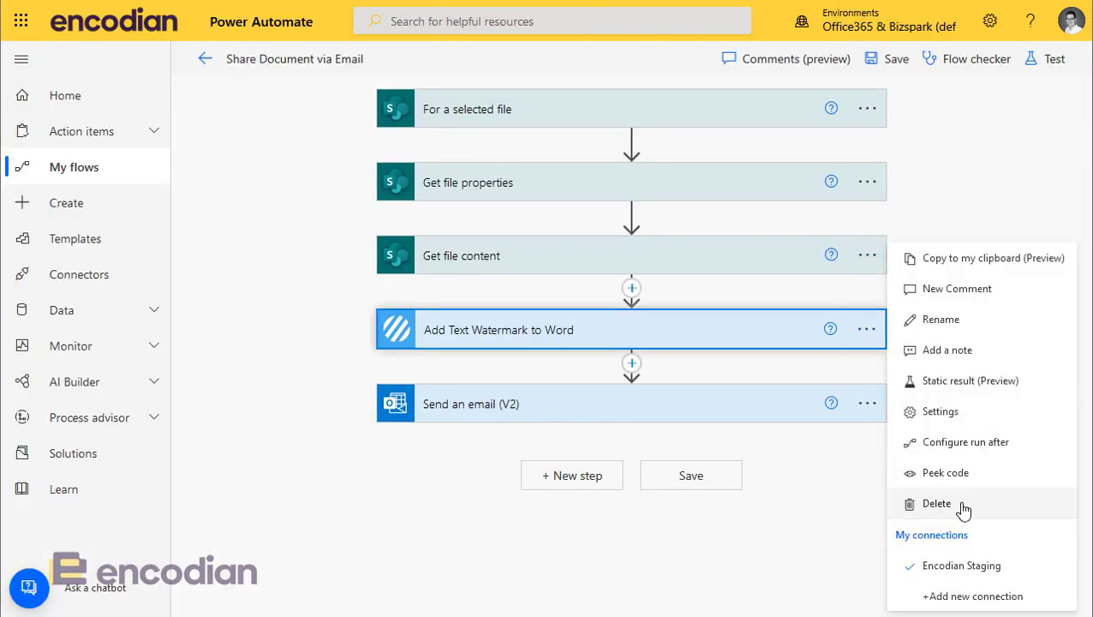
pyautogui.click(936, 504)
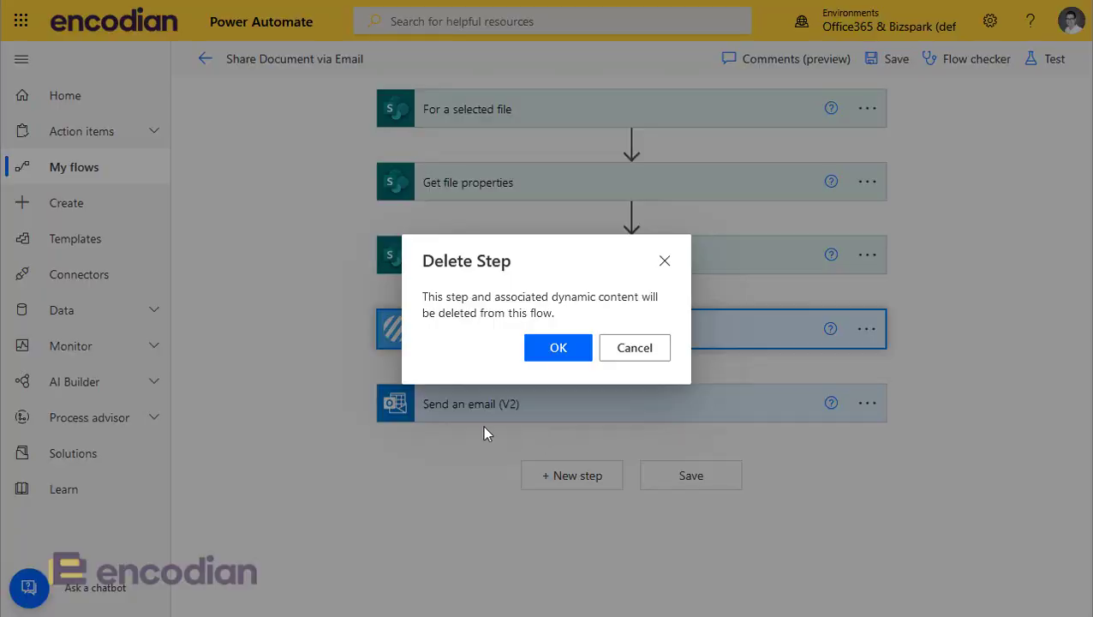
pyautogui.click(539, 346)
# Step: Insert a Get file metadata action after Get file content, using the PDF Converter for SPO Demo site
pyautogui.moveTo(630, 288)
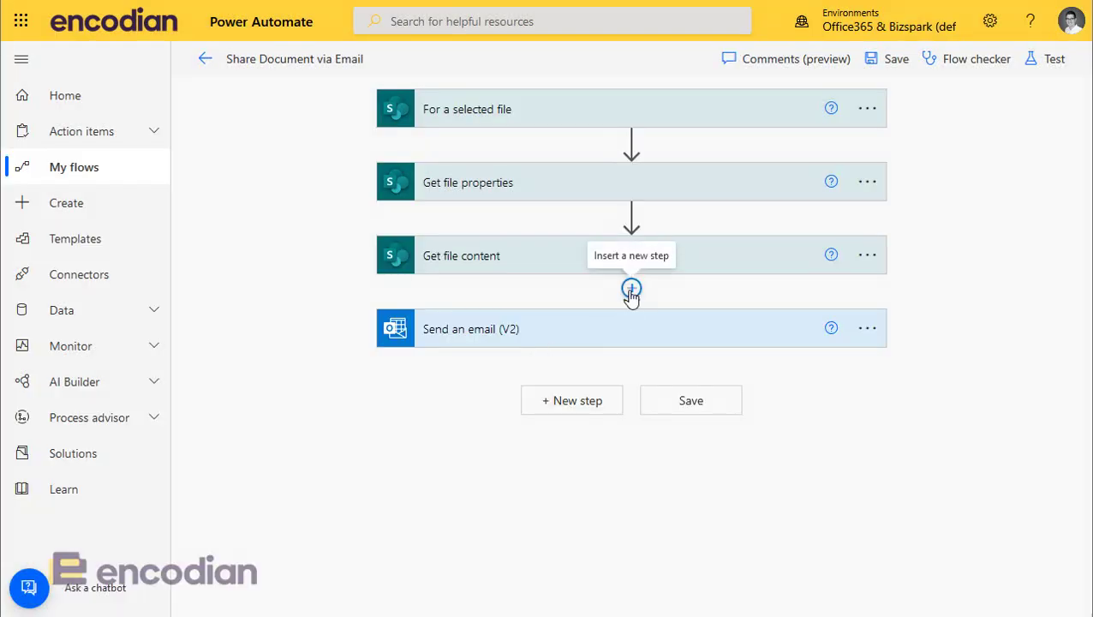
pyautogui.click(630, 289)
pyautogui.click(632, 320)
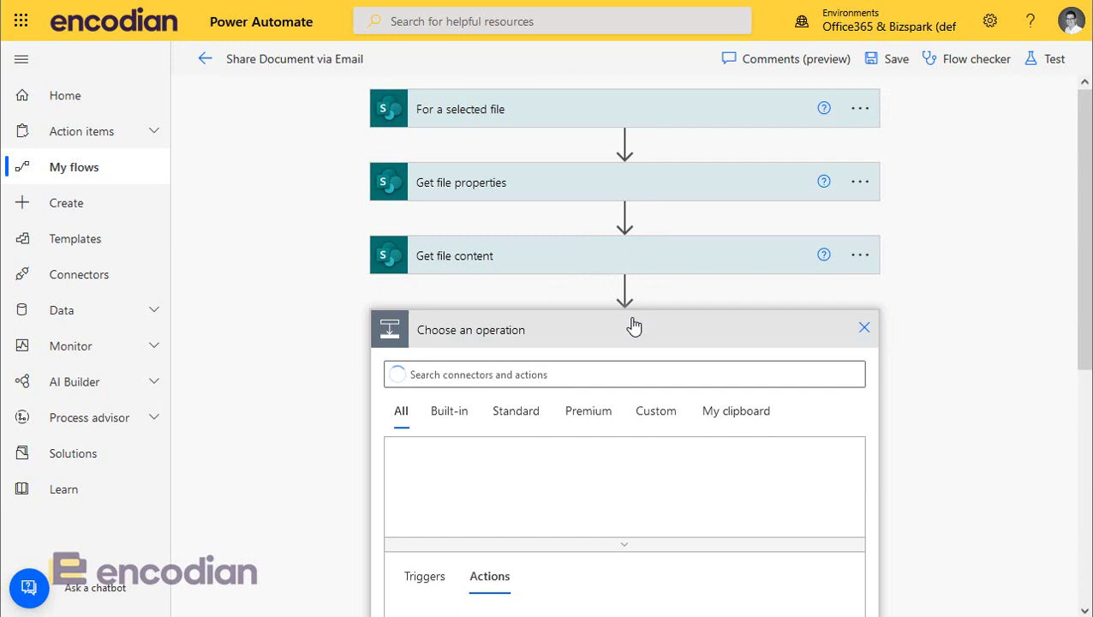
pyautogui.write('get f')
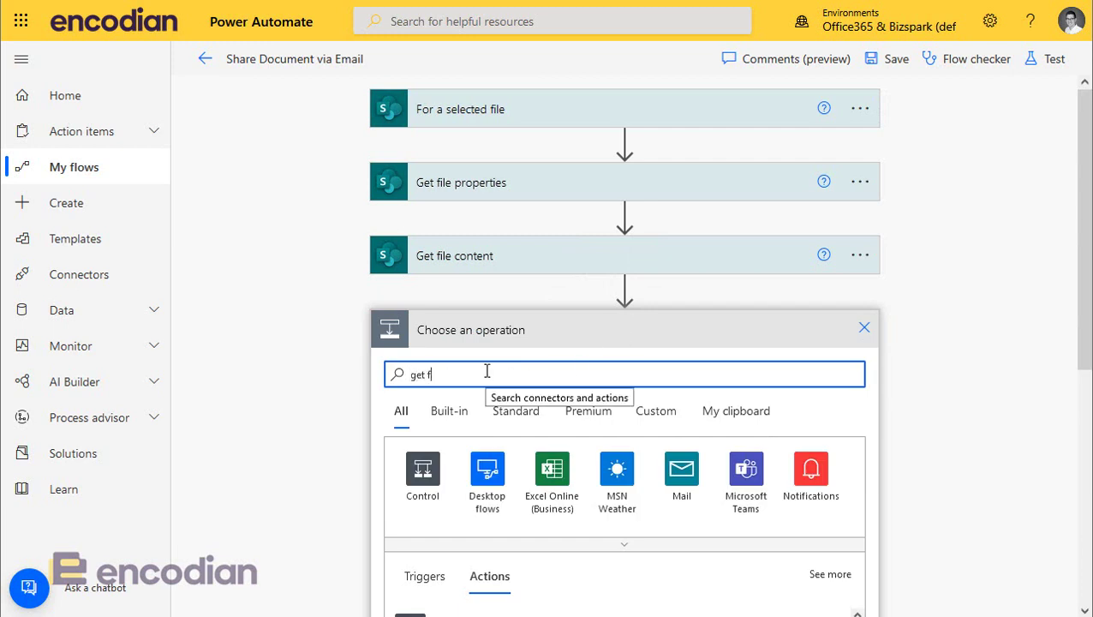
pyautogui.write('ile metadat')
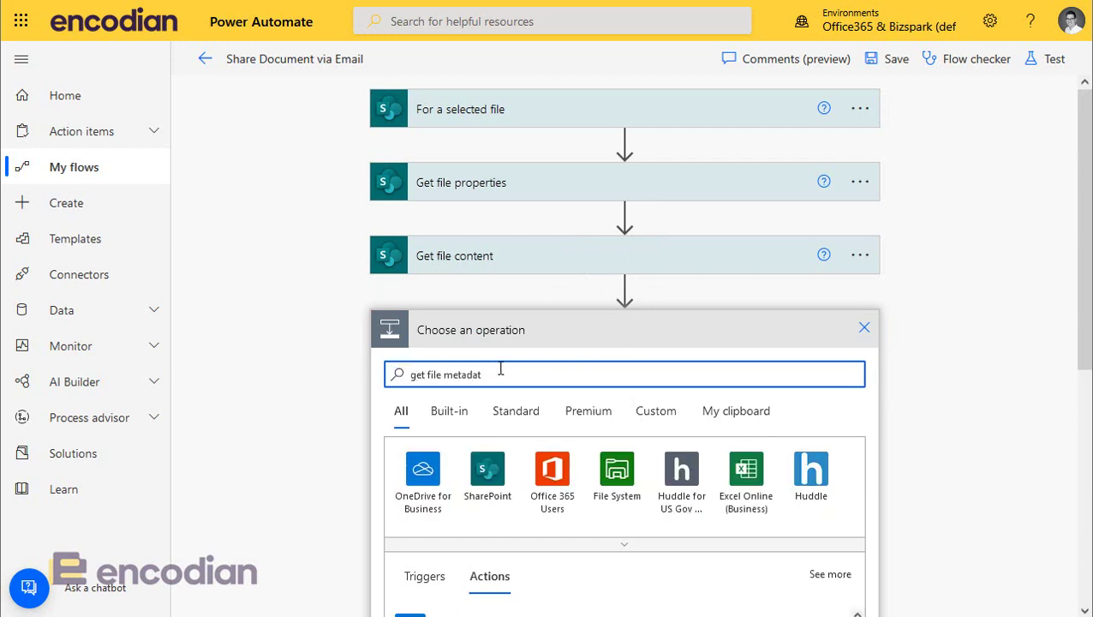
pyautogui.scroll(-2, 531, 505)
pyautogui.scroll(-2, 531, 494)
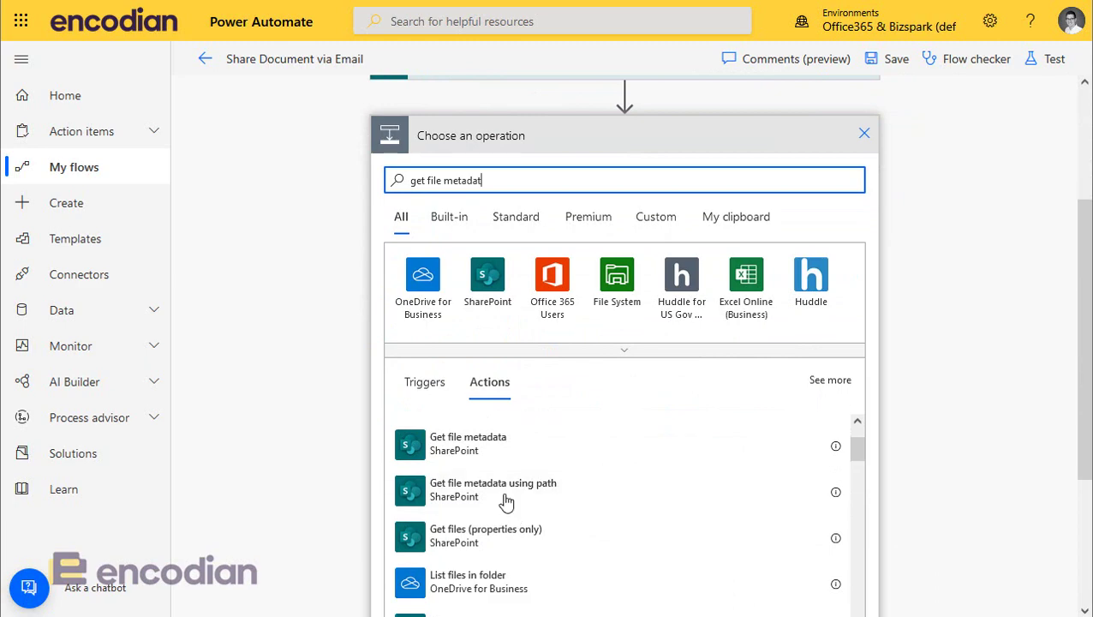
pyautogui.click(485, 450)
pyautogui.click(853, 368)
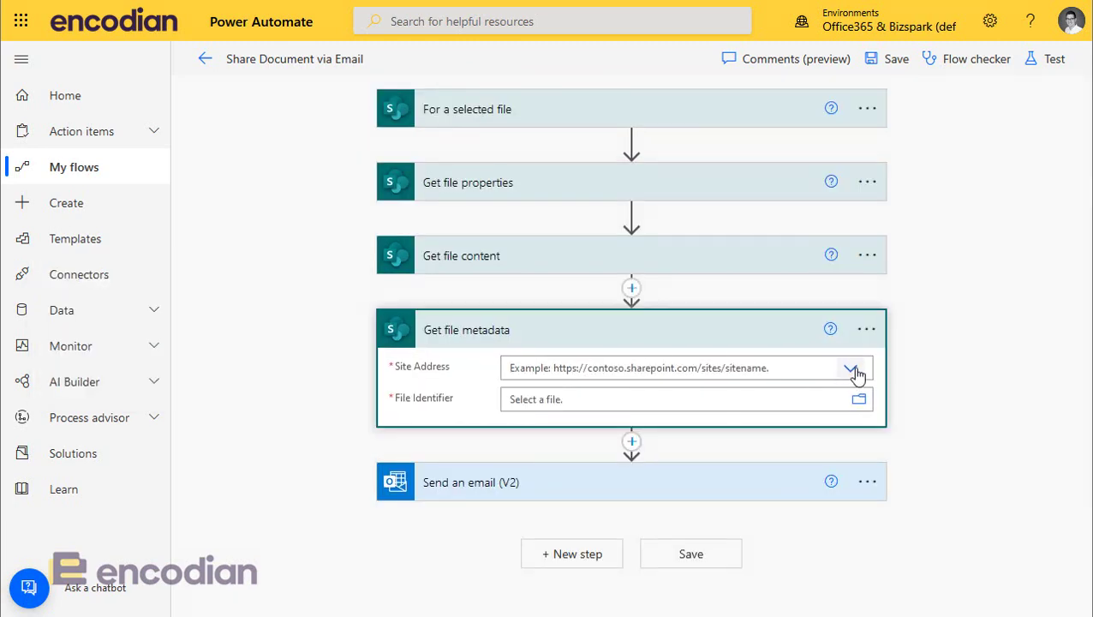
pyautogui.scroll(-2, 832, 483)
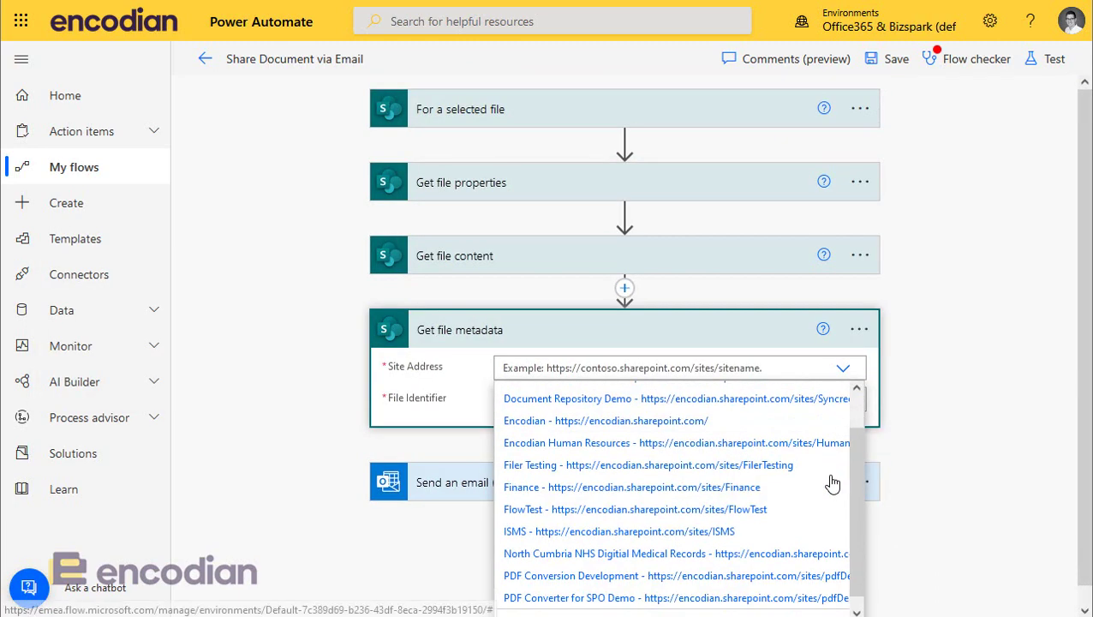
pyautogui.click(565, 586)
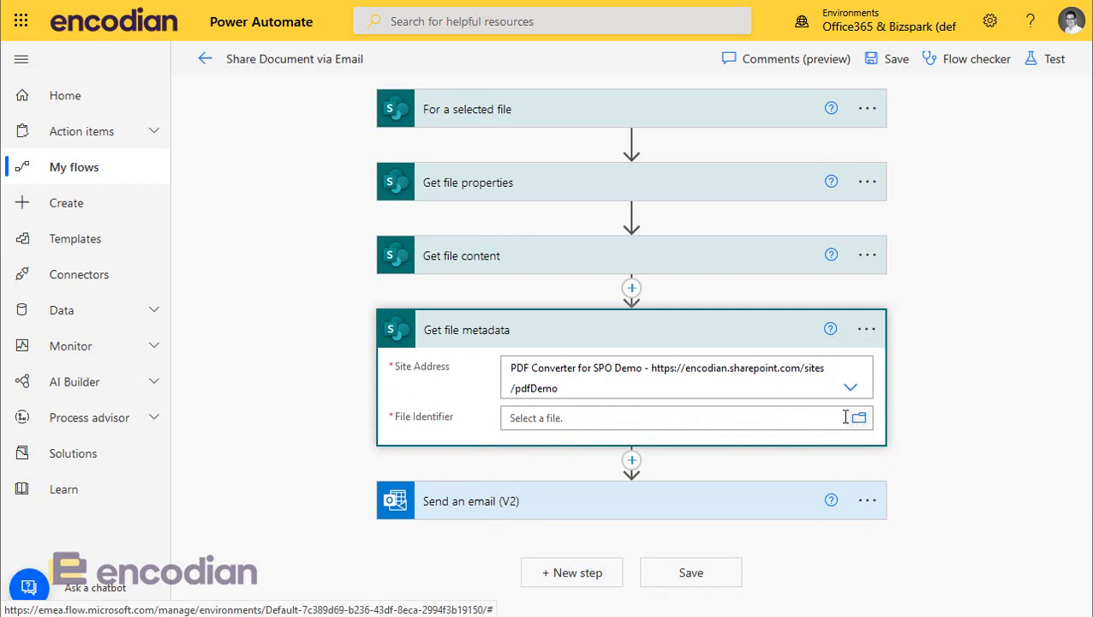
# Step: Browse the site and select /Word Watermark Demo/watermark.png as the file
pyautogui.click(859, 420)
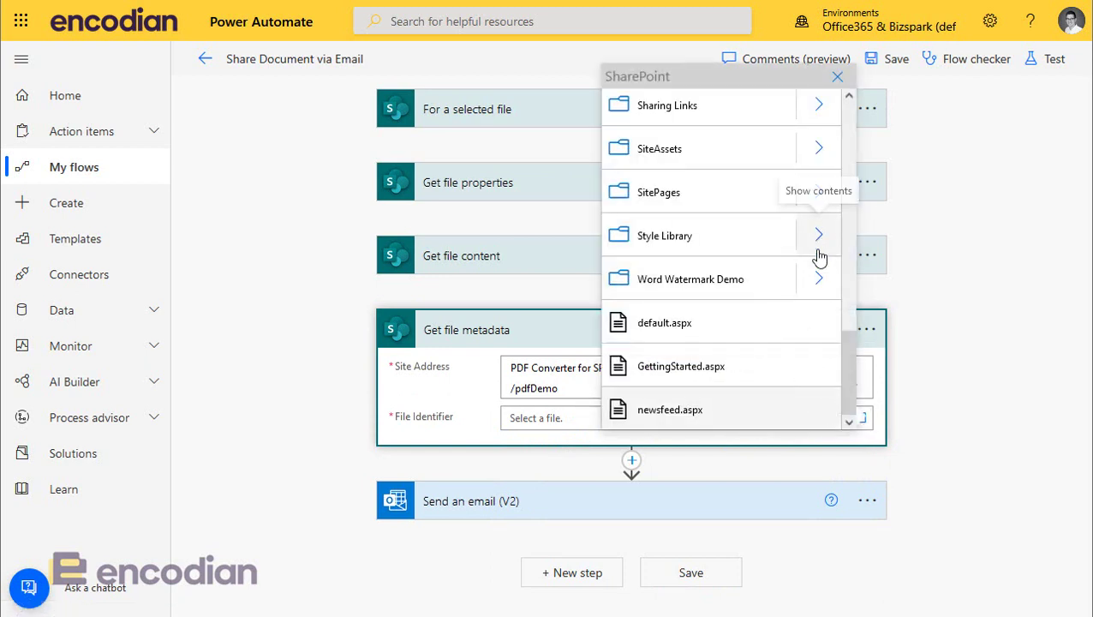
pyautogui.scroll(2, 821, 248)
pyautogui.click(820, 255)
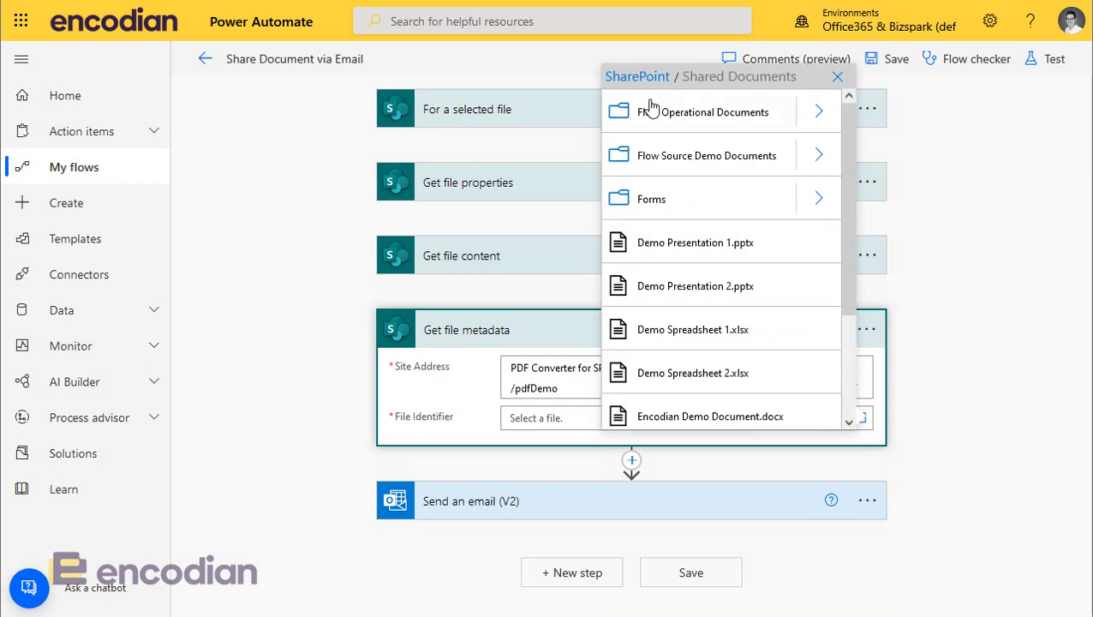
pyautogui.click(638, 77)
pyautogui.scroll(-5, 788, 306)
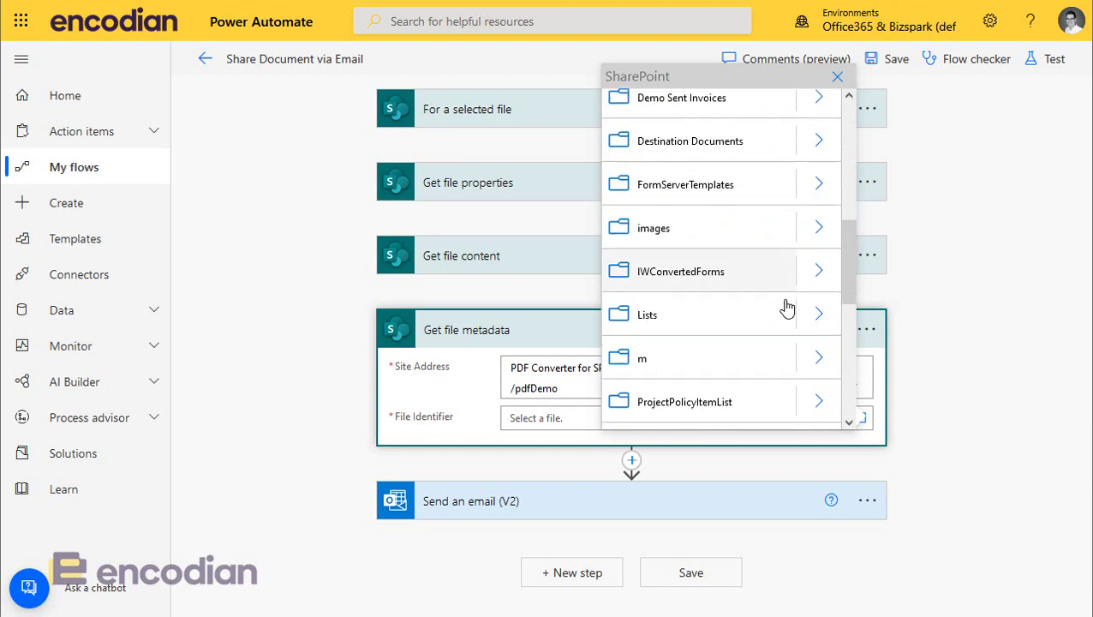
pyautogui.scroll(-2, 783, 308)
pyautogui.scroll(-3, 779, 309)
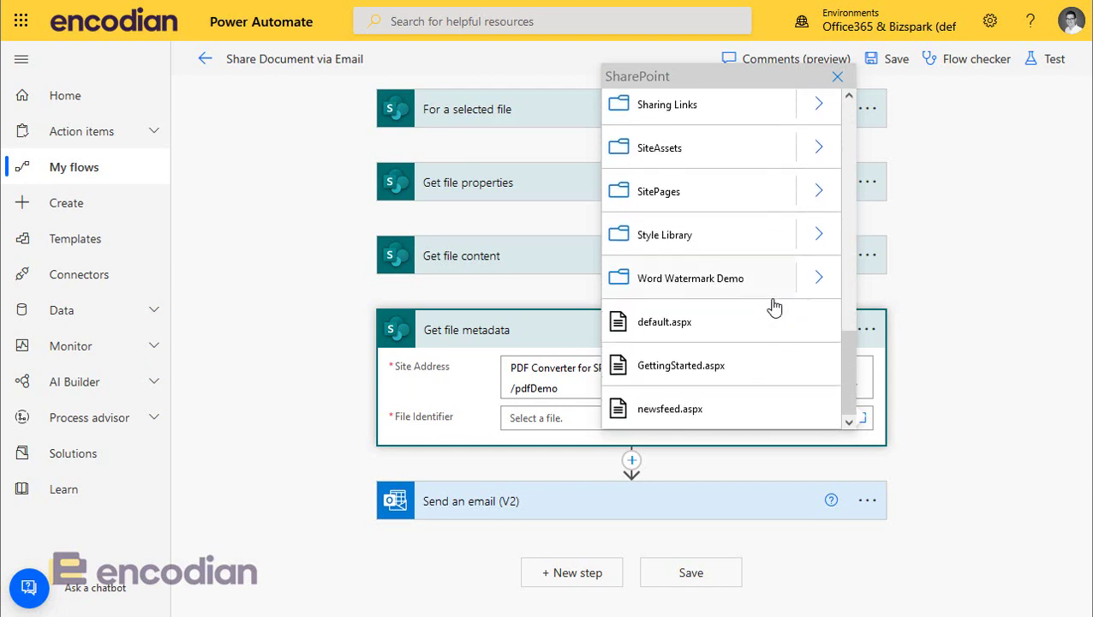
pyautogui.click(818, 277)
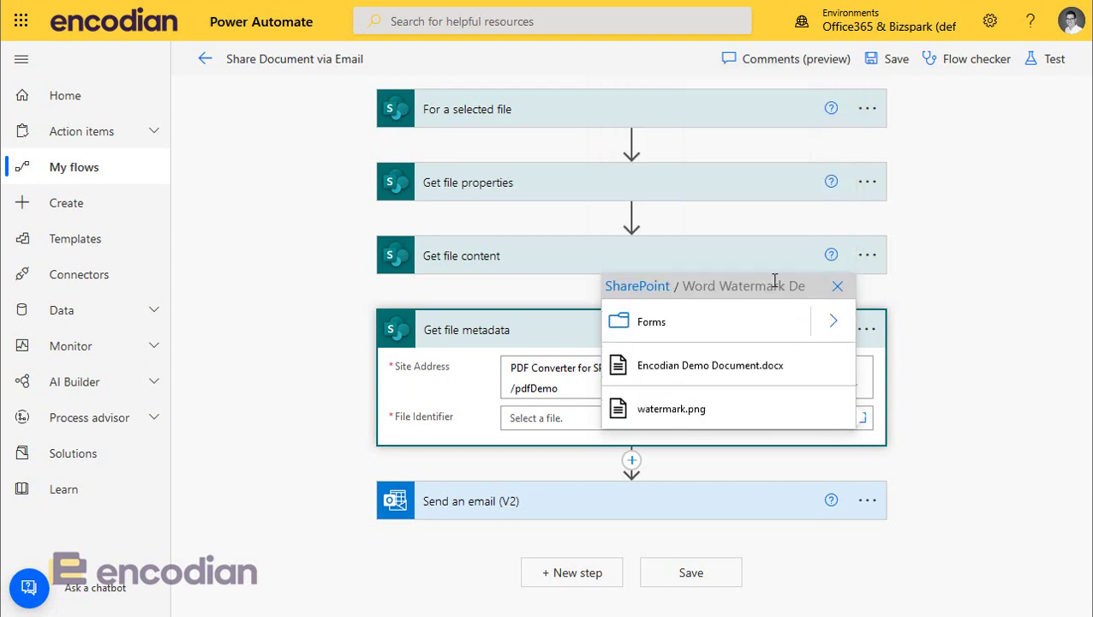
pyautogui.click(682, 412)
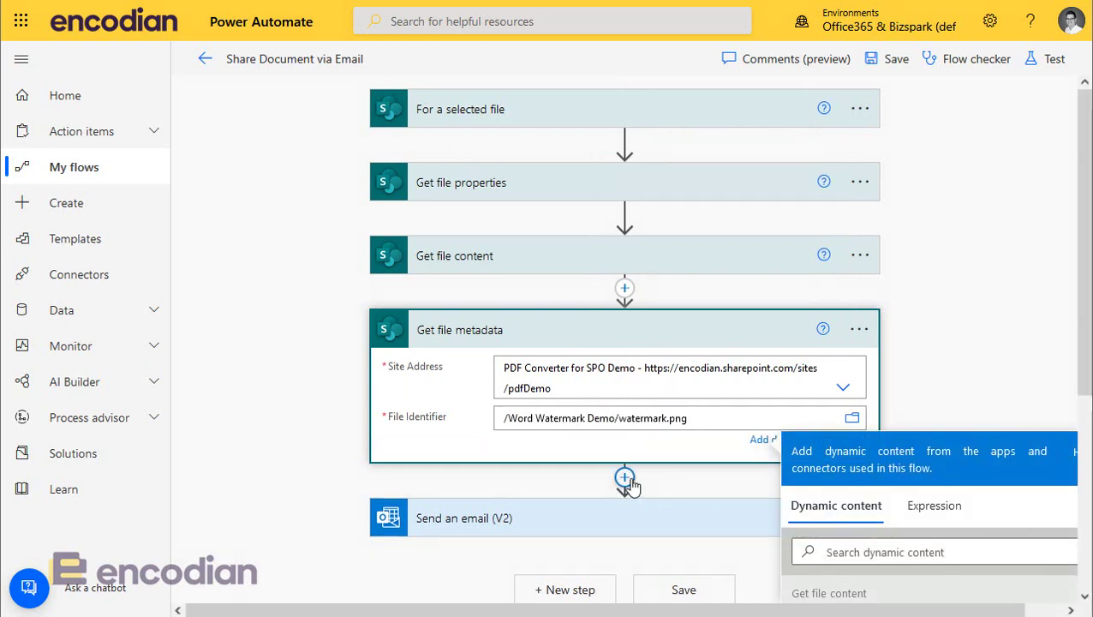
# Step: Add a Get file content using path action after Get file metadata, on the PDF Converter for SPO Demo site
pyautogui.click(632, 482)
pyautogui.click(617, 502)
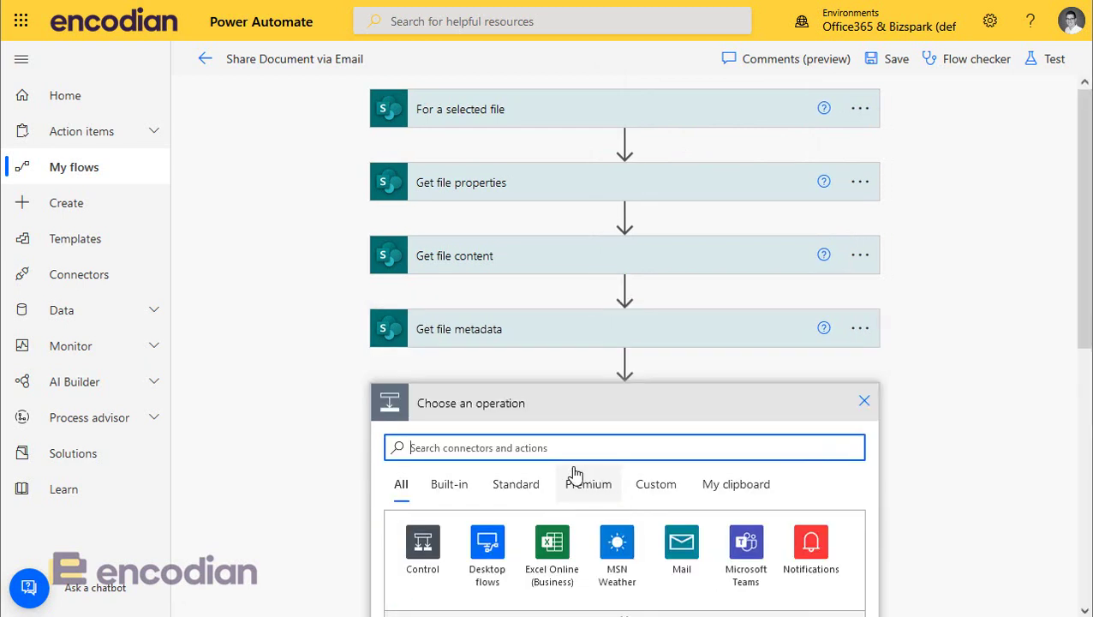
pyautogui.write('get ')
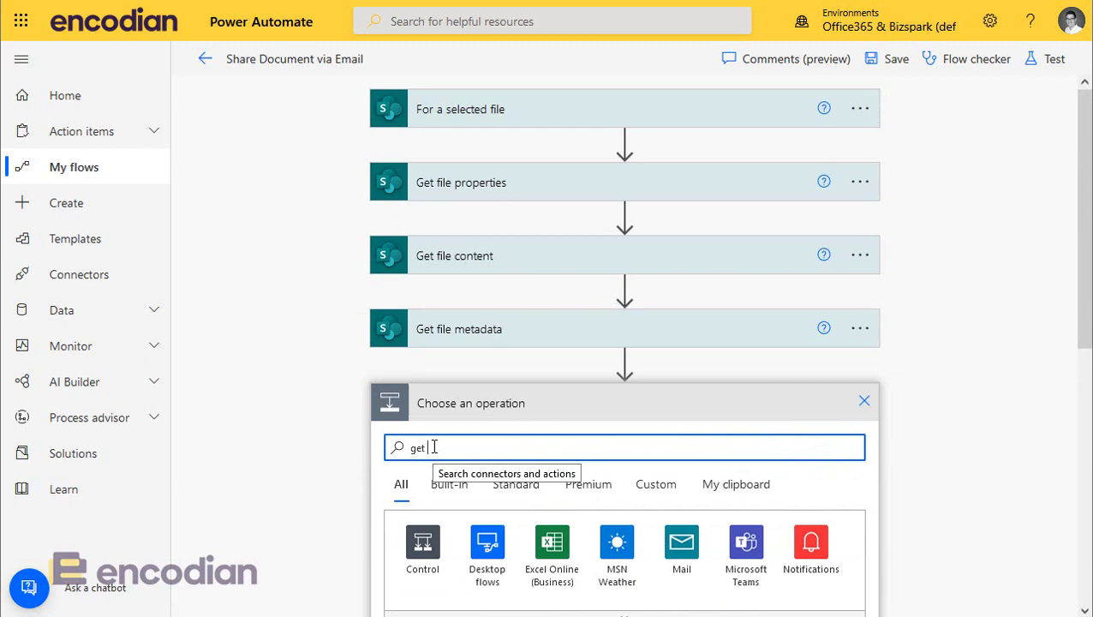
pyautogui.write('file content')
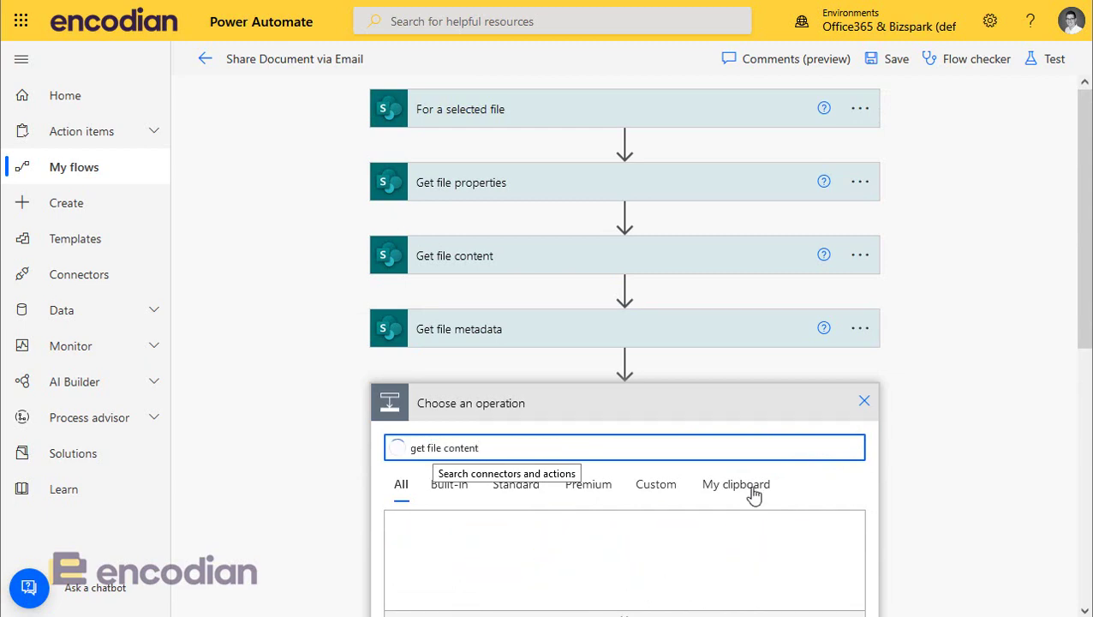
pyautogui.scroll(-5, 656, 474)
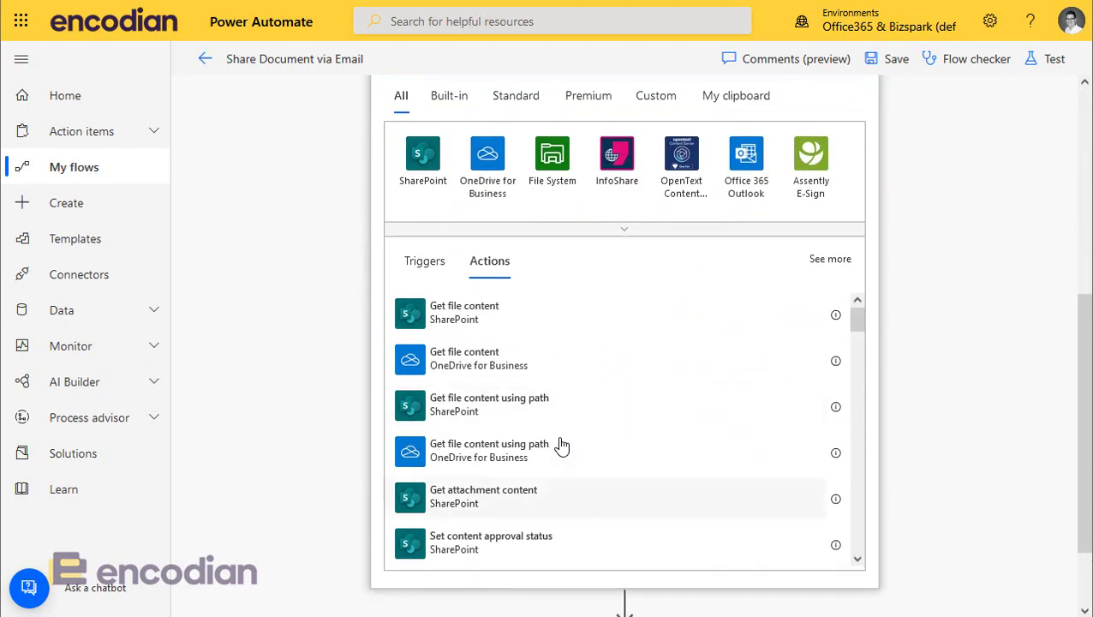
pyautogui.click(525, 406)
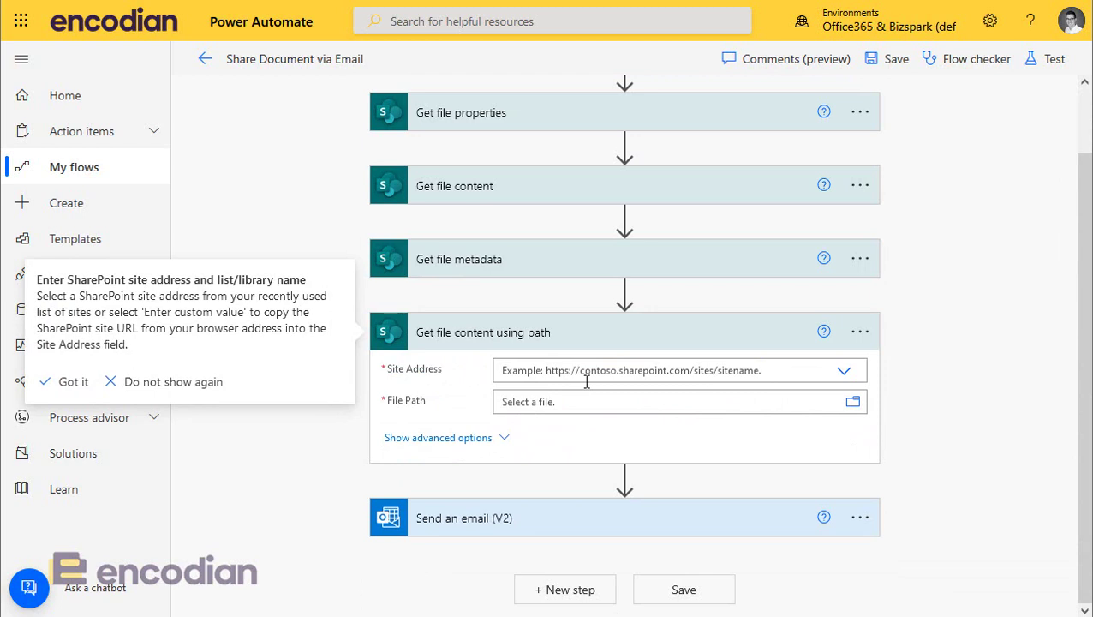
pyautogui.click(843, 371)
pyautogui.scroll(-2, 814, 394)
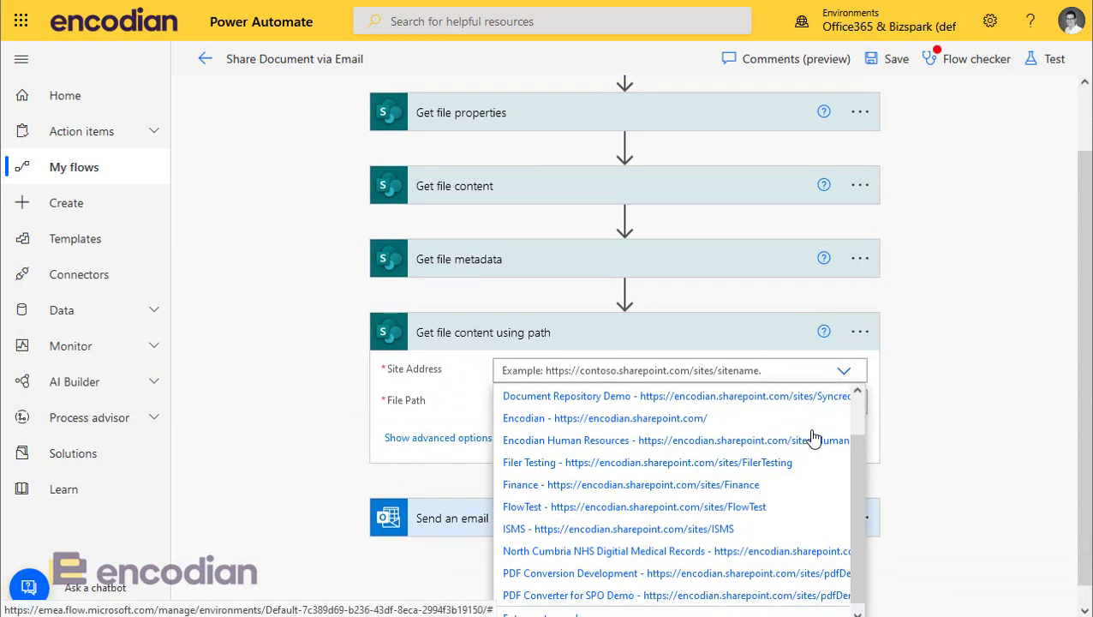
pyautogui.click(602, 587)
# Step: Set the File Path to /Word Watermark Demo/watermark.png using the folder picker
pyautogui.click(639, 417)
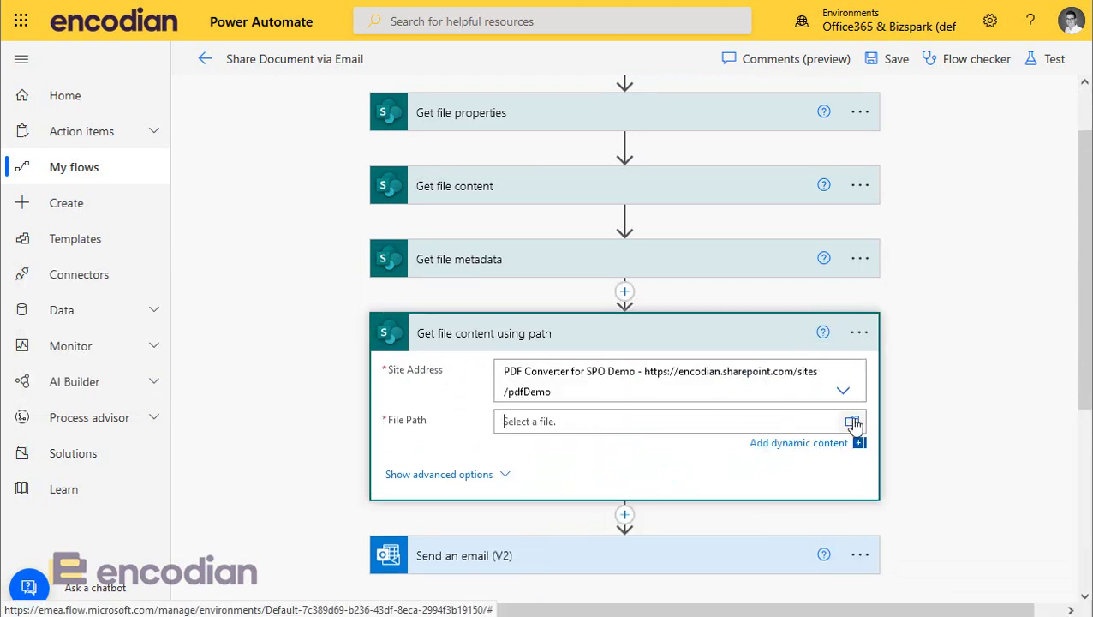
pyautogui.click(853, 423)
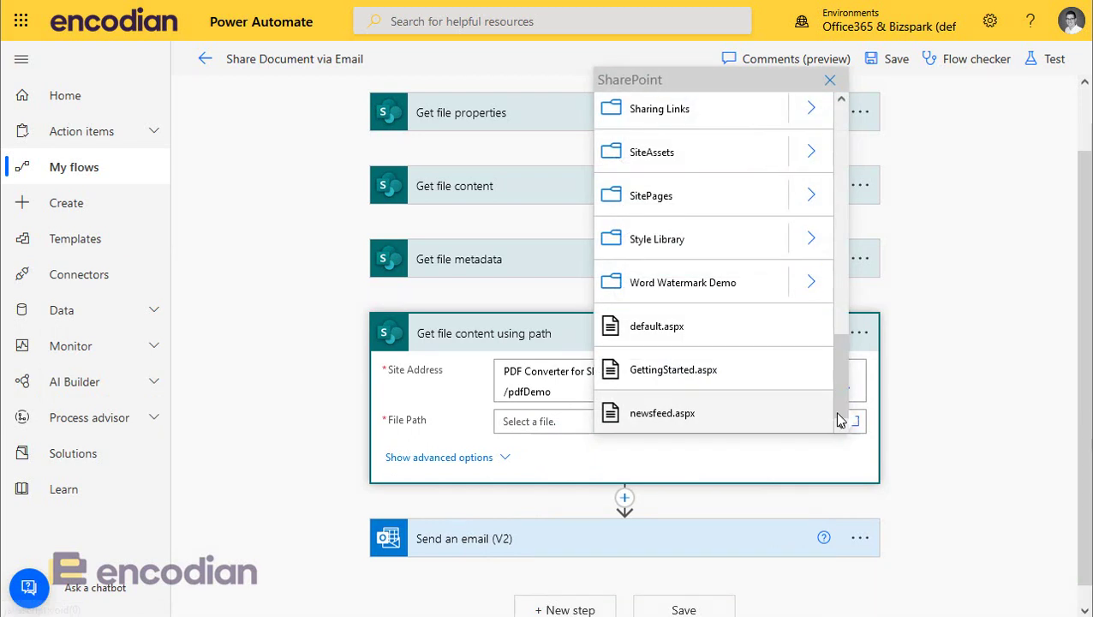
pyautogui.click(810, 286)
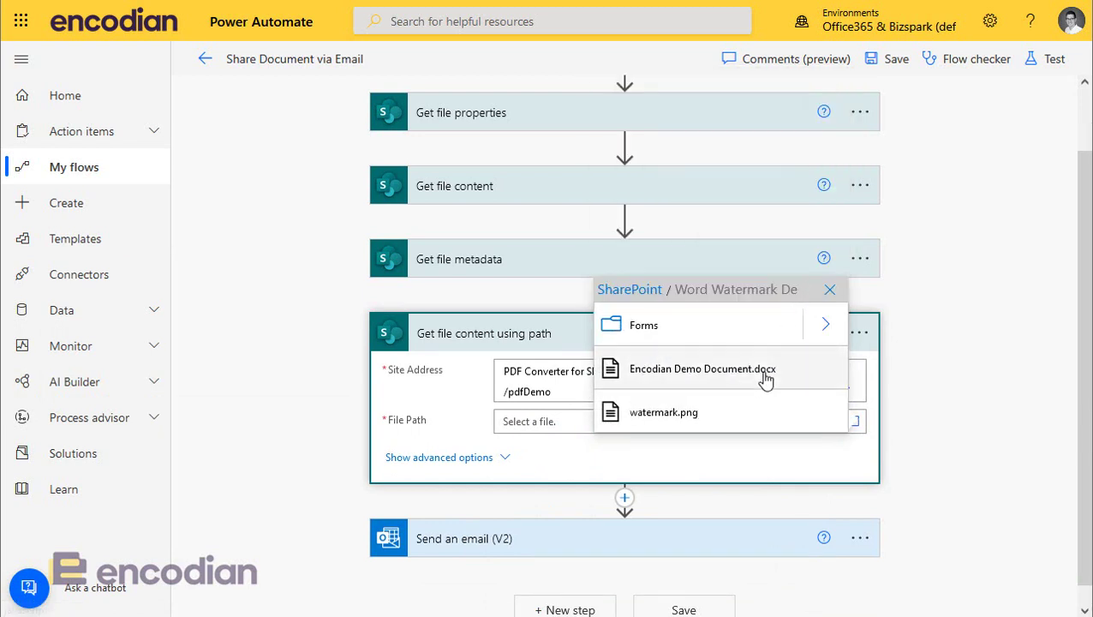
pyautogui.click(696, 418)
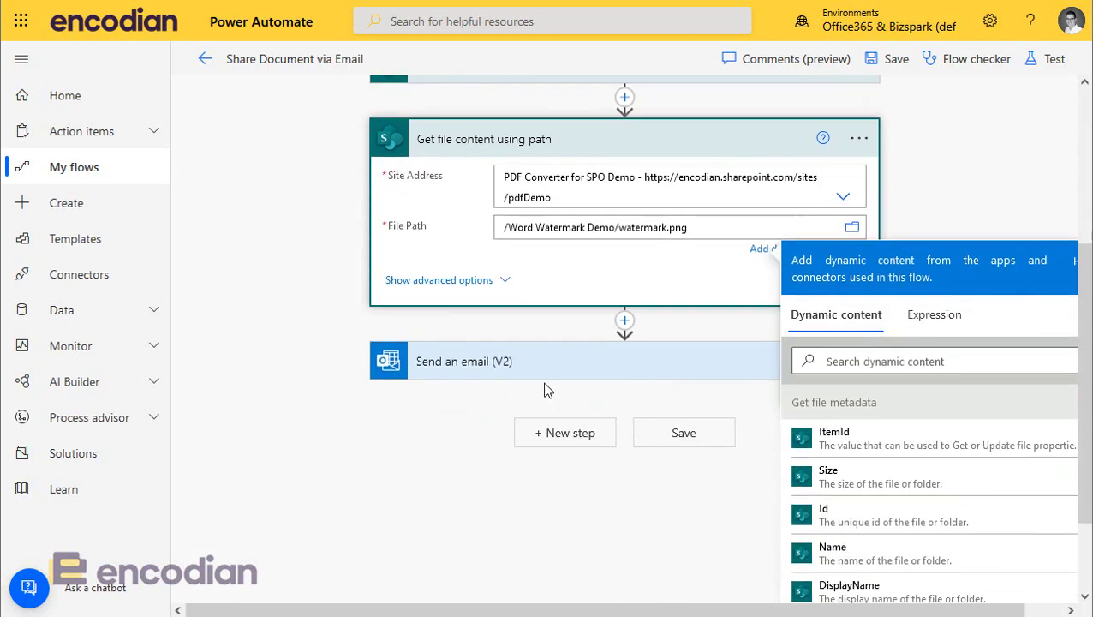
pyautogui.click(628, 323)
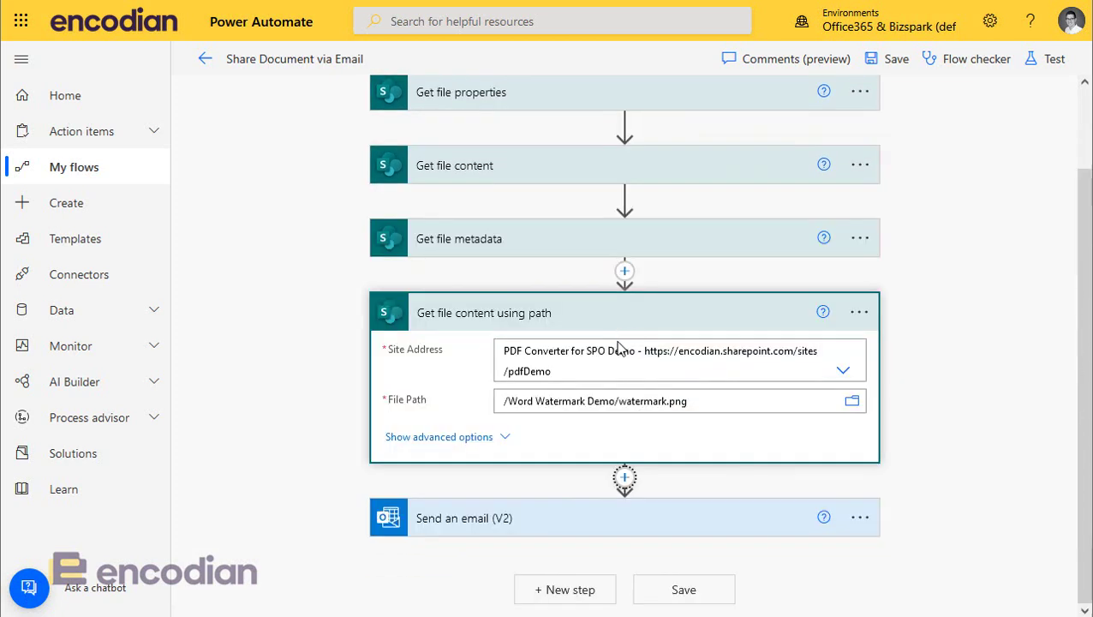
# Step: Insert the Encodian Staging DC Add Image Watermark to Word action before the Send an email step
pyautogui.click(624, 477)
pyautogui.click(573, 506)
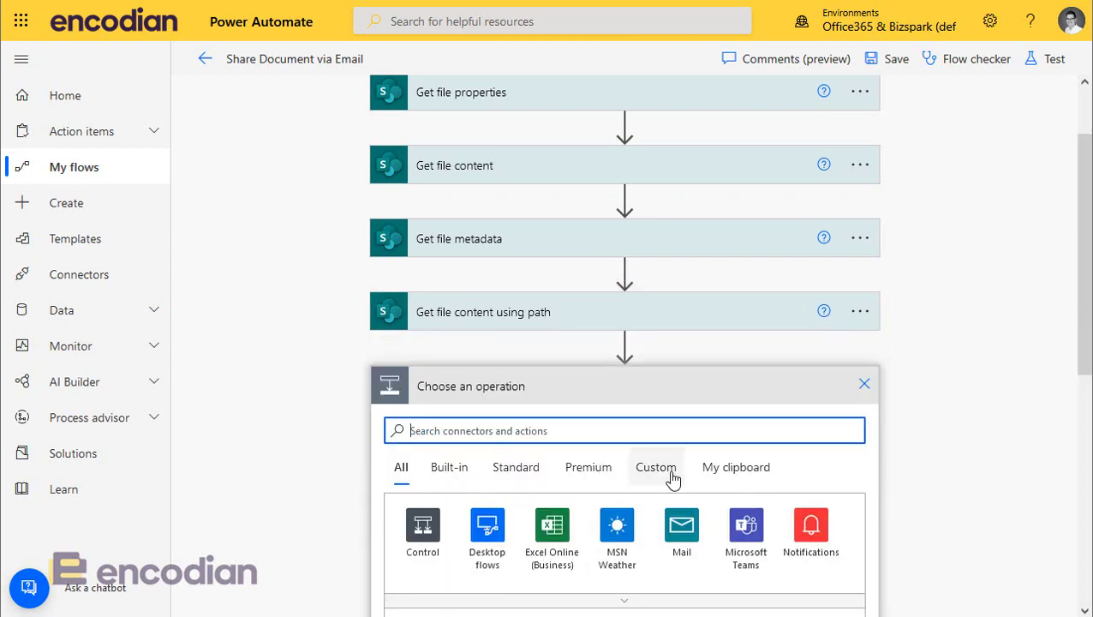
pyautogui.click(661, 473)
pyautogui.click(489, 351)
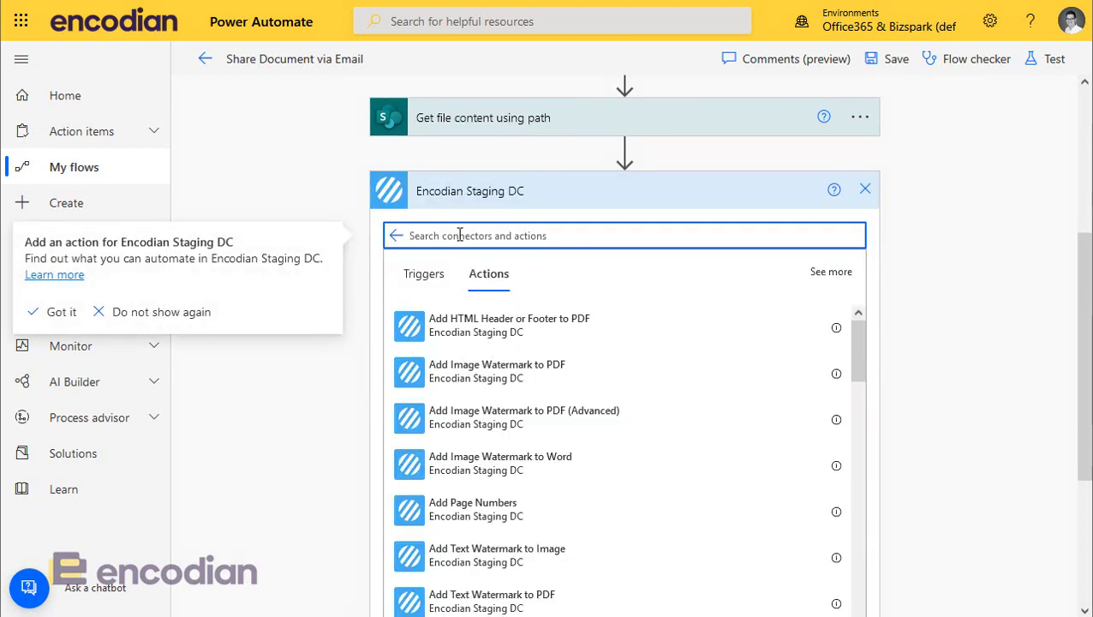
pyautogui.write('watermark')
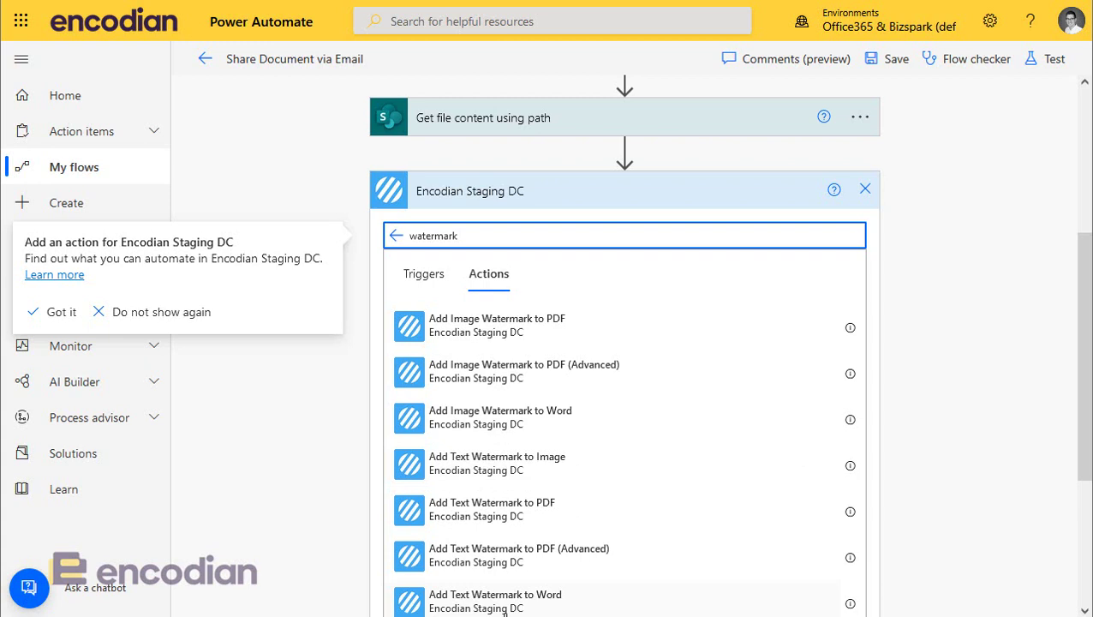
pyautogui.click(508, 426)
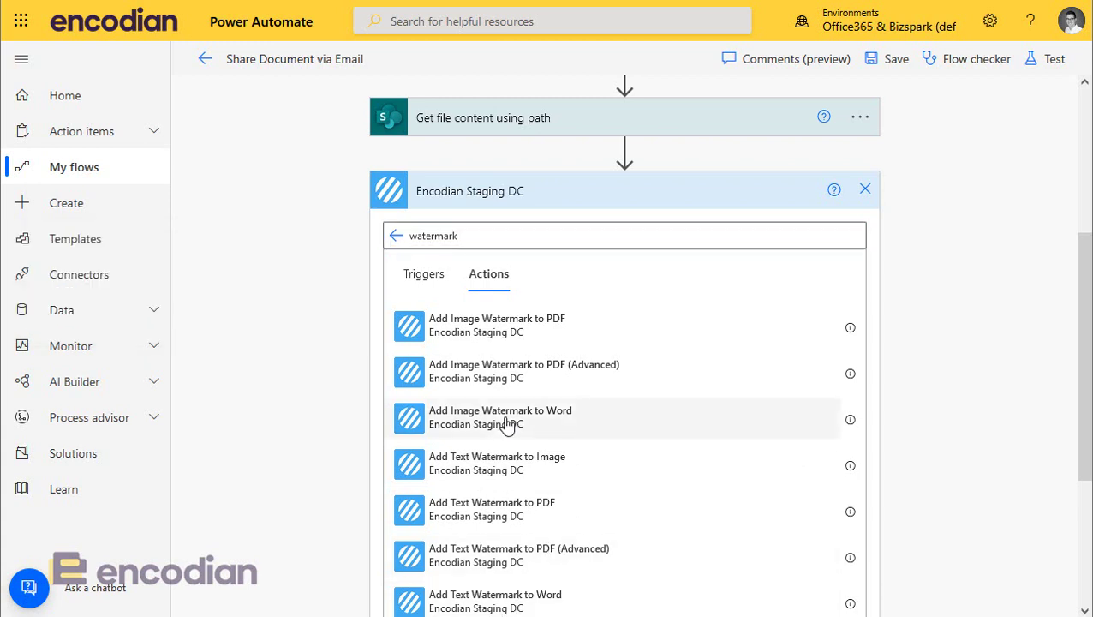
# Step: Fill Filename with the file name with extension and File Content with the Word file's content
pyautogui.click(526, 312)
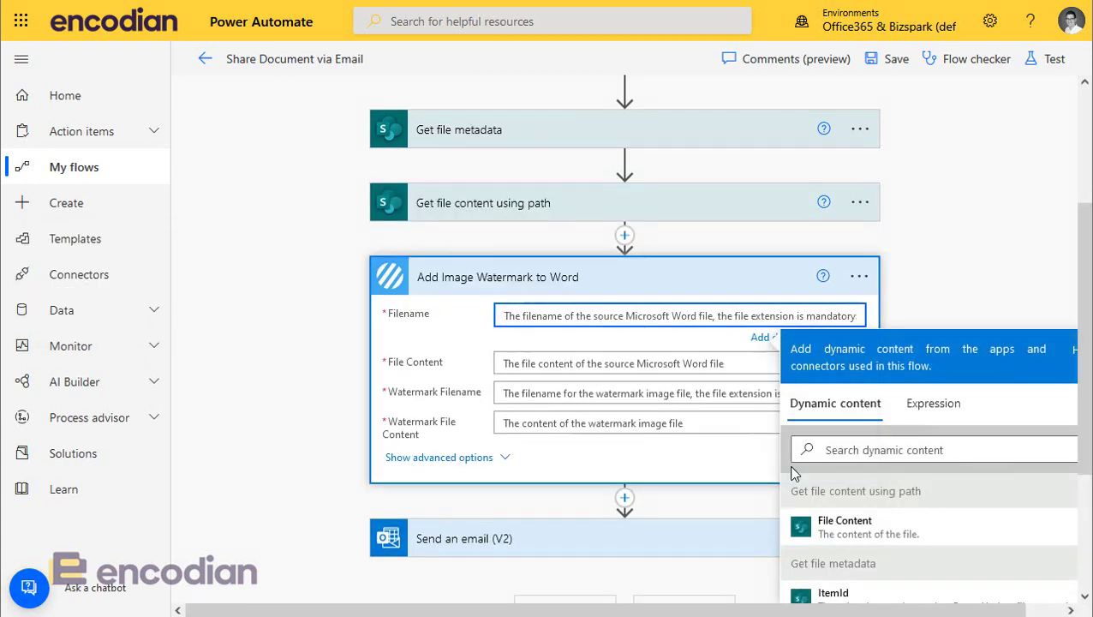
pyautogui.click(806, 448)
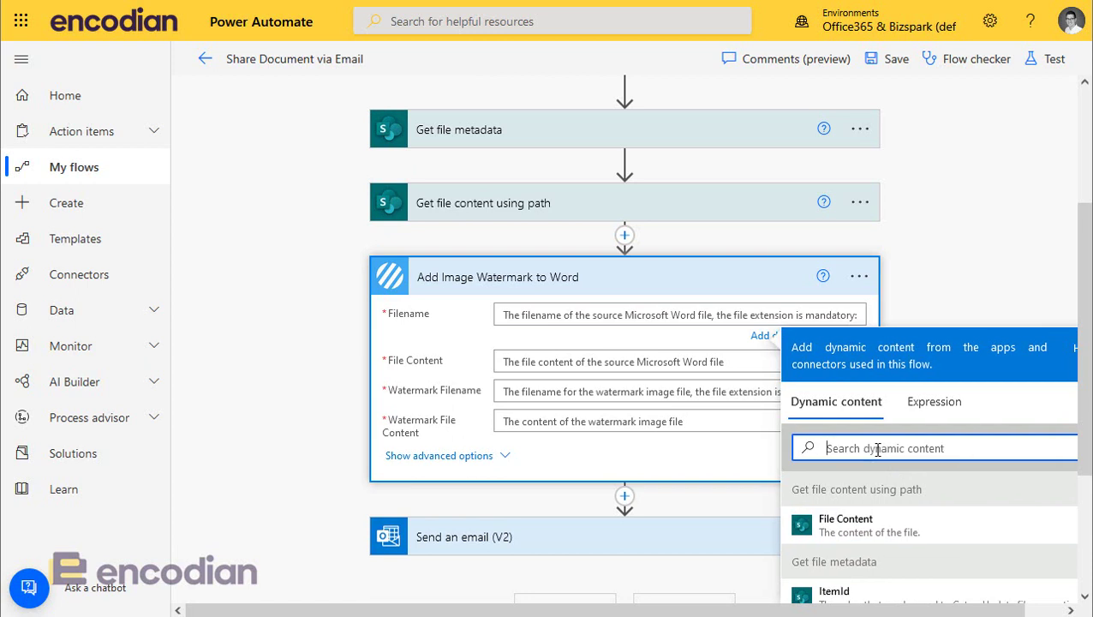
pyautogui.write('ext')
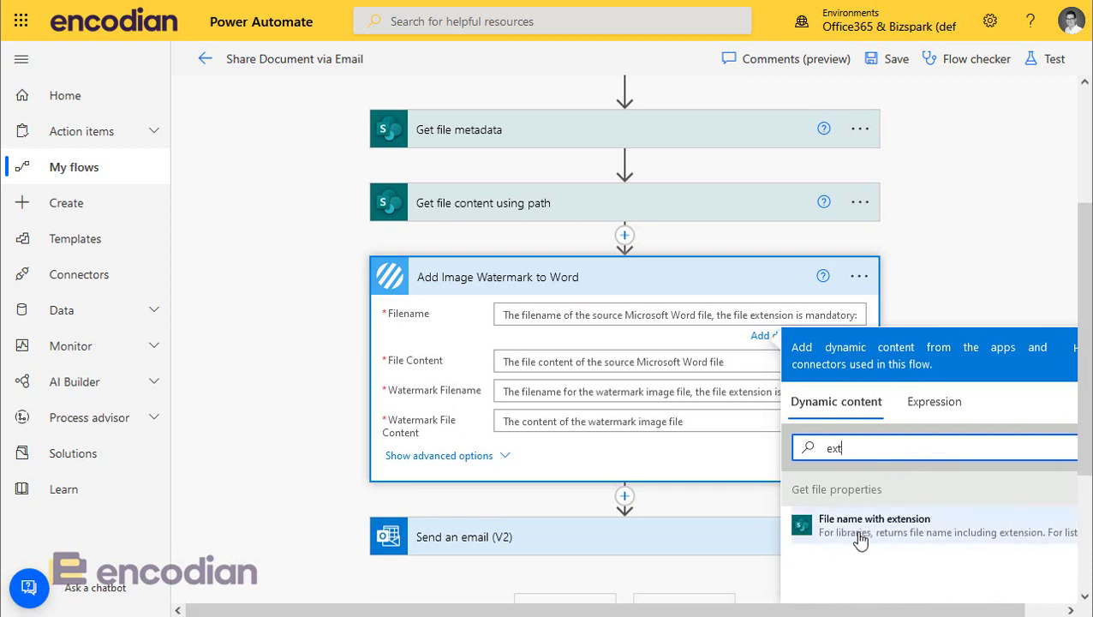
pyautogui.click(861, 536)
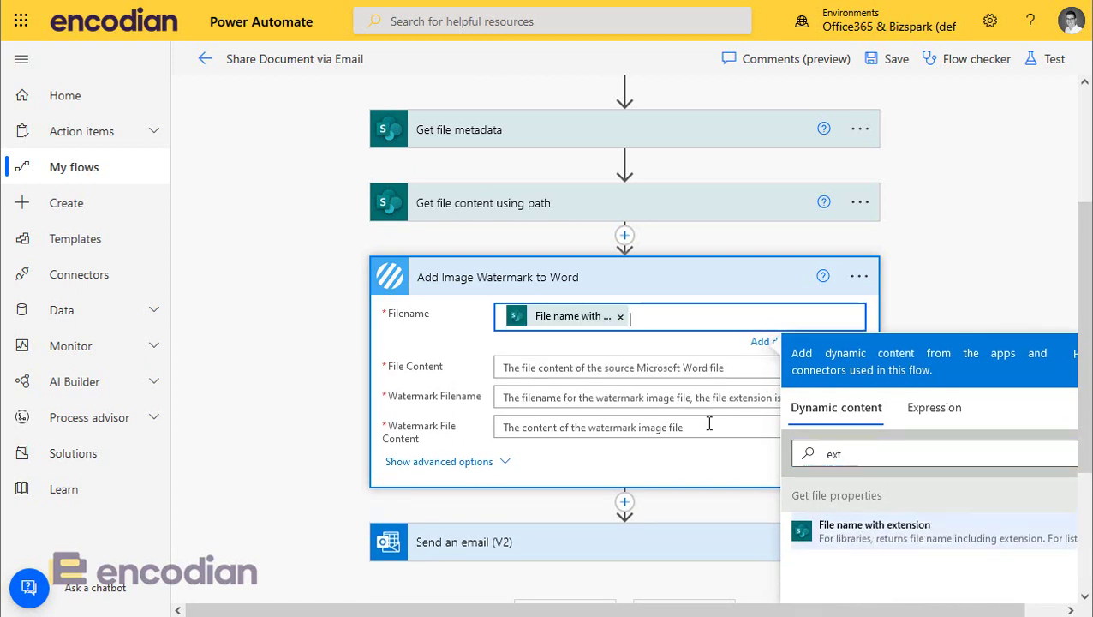
pyautogui.click(613, 367)
pyautogui.click(854, 495)
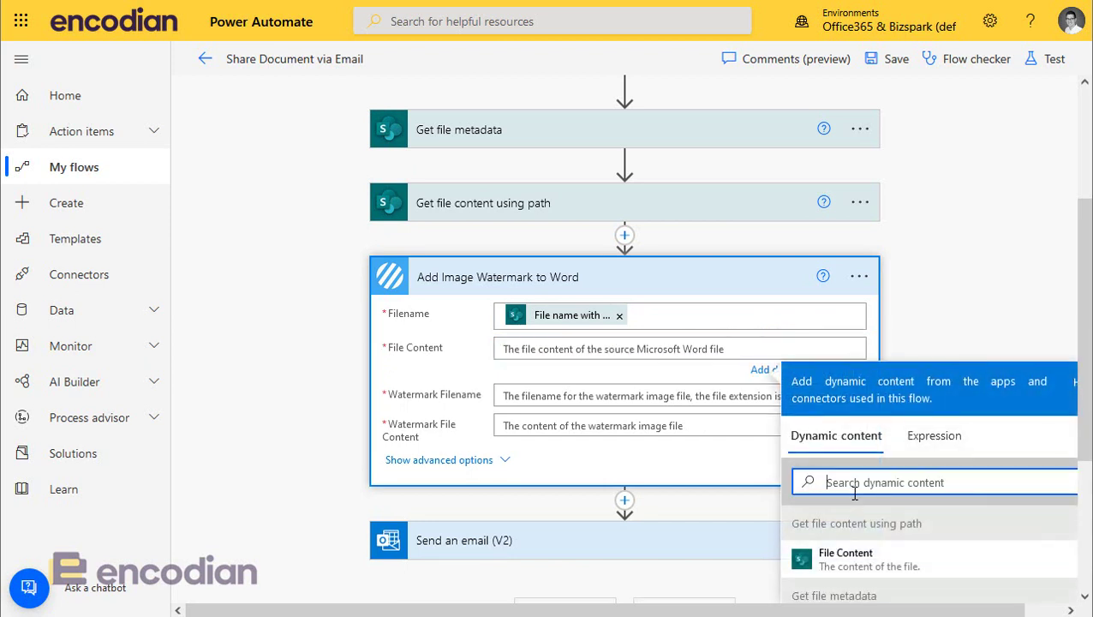
pyautogui.scroll(-1, 860, 495)
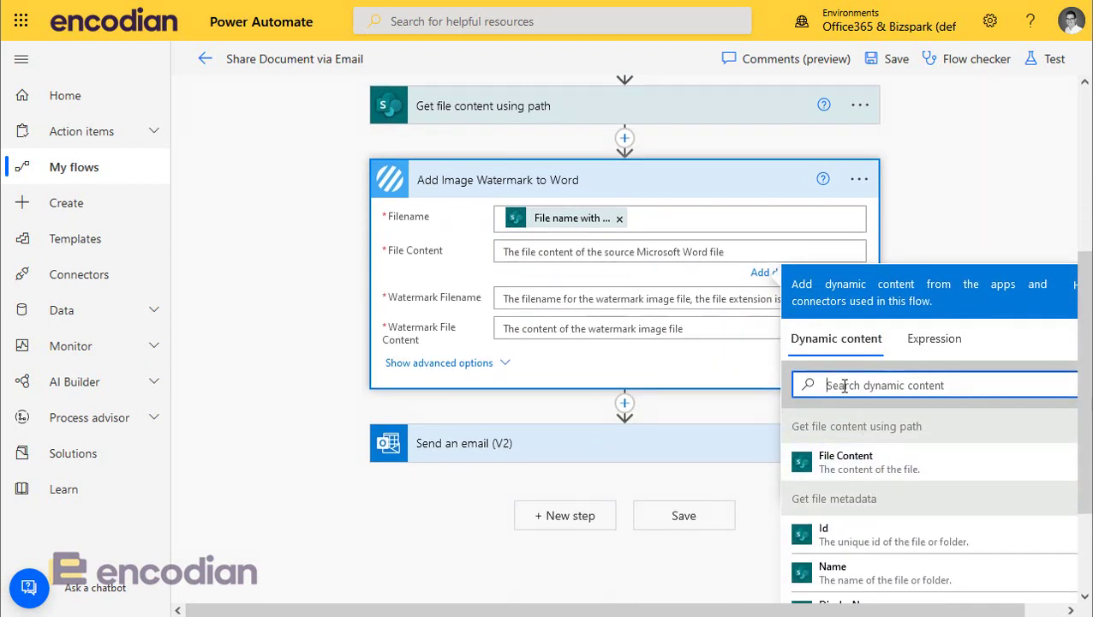
pyautogui.write('file')
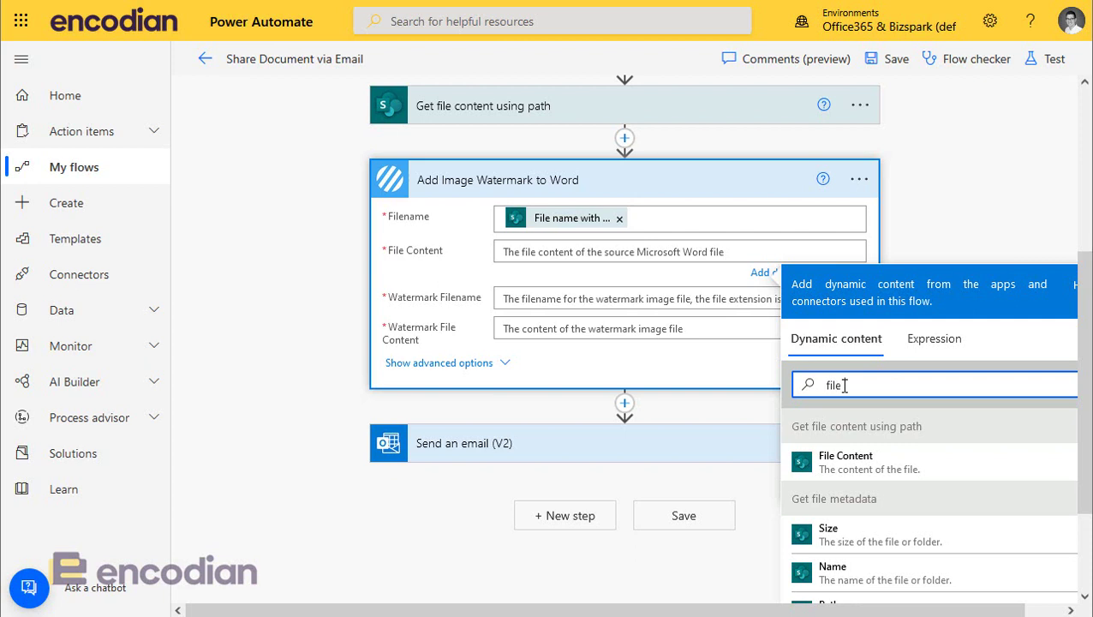
pyautogui.write(' content')
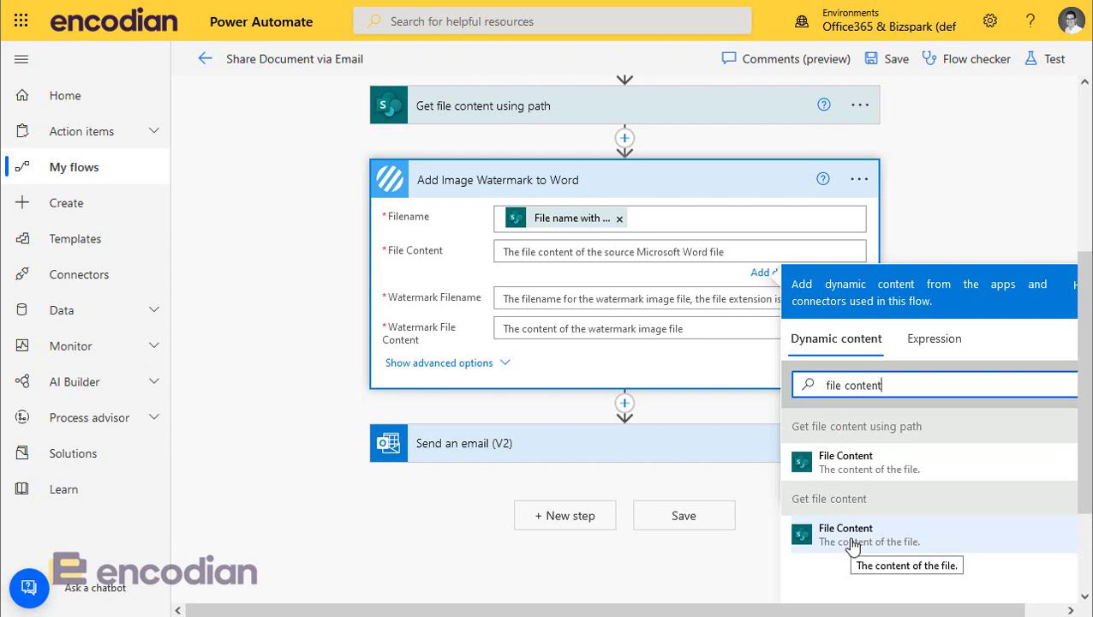
pyautogui.click(852, 536)
# Step: Set Watermark Filename to the image's Name and Watermark File Content to the image's content
pyautogui.click(561, 306)
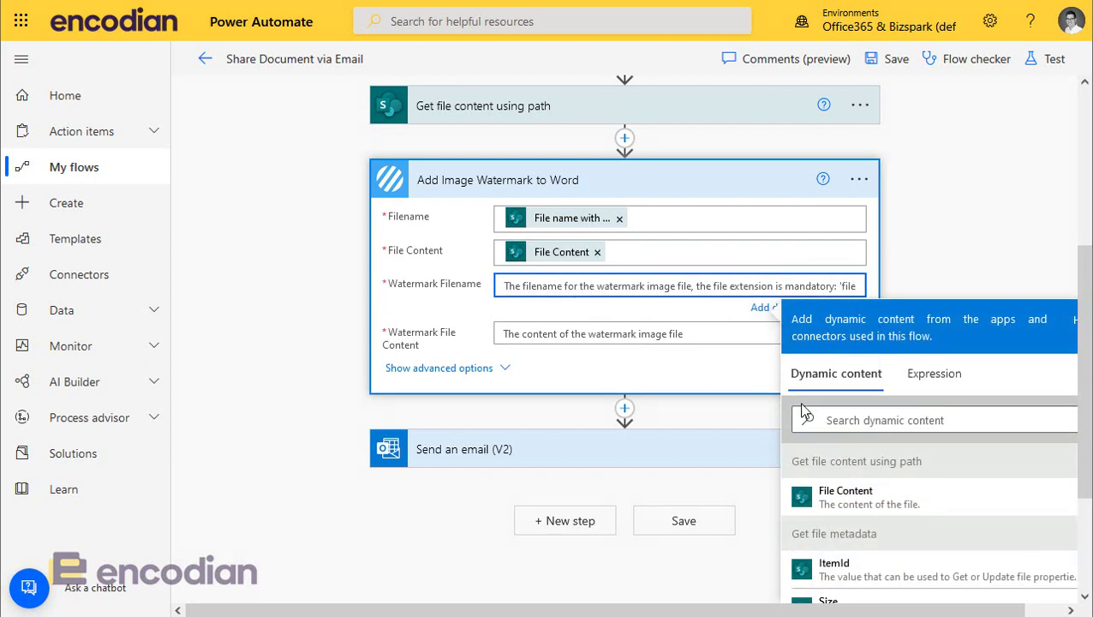
pyautogui.click(839, 419)
pyautogui.write('Name')
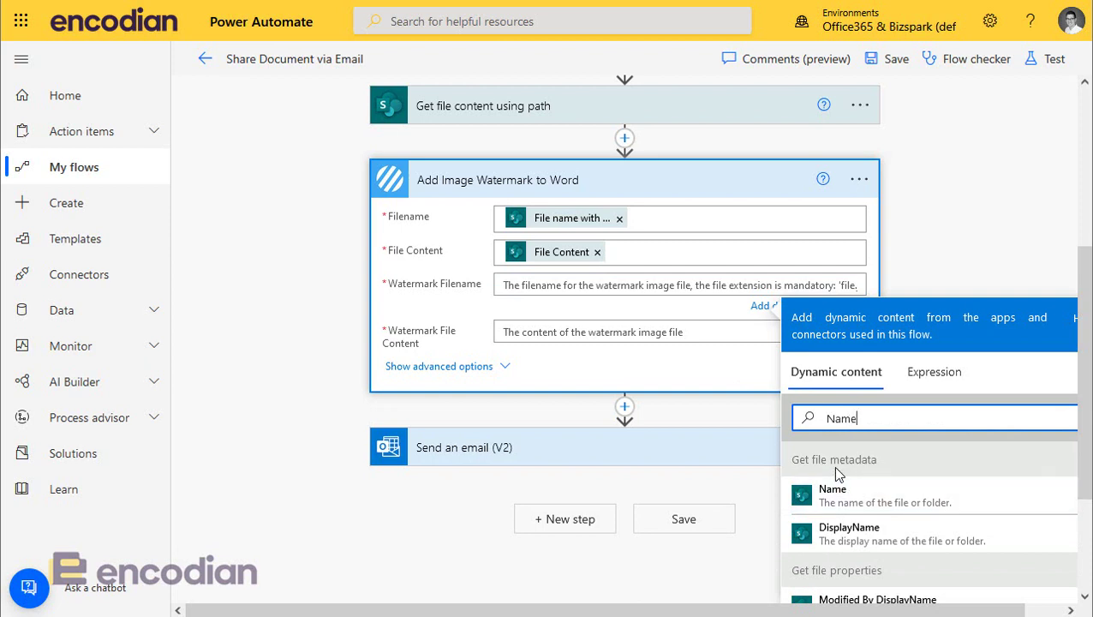
pyautogui.click(877, 509)
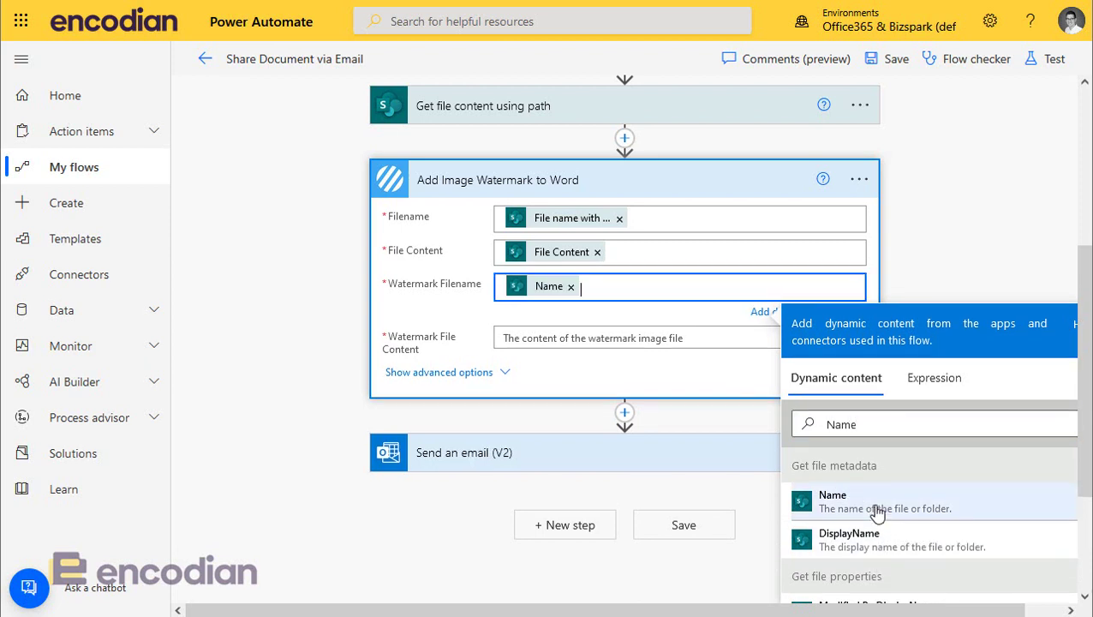
pyautogui.click(624, 338)
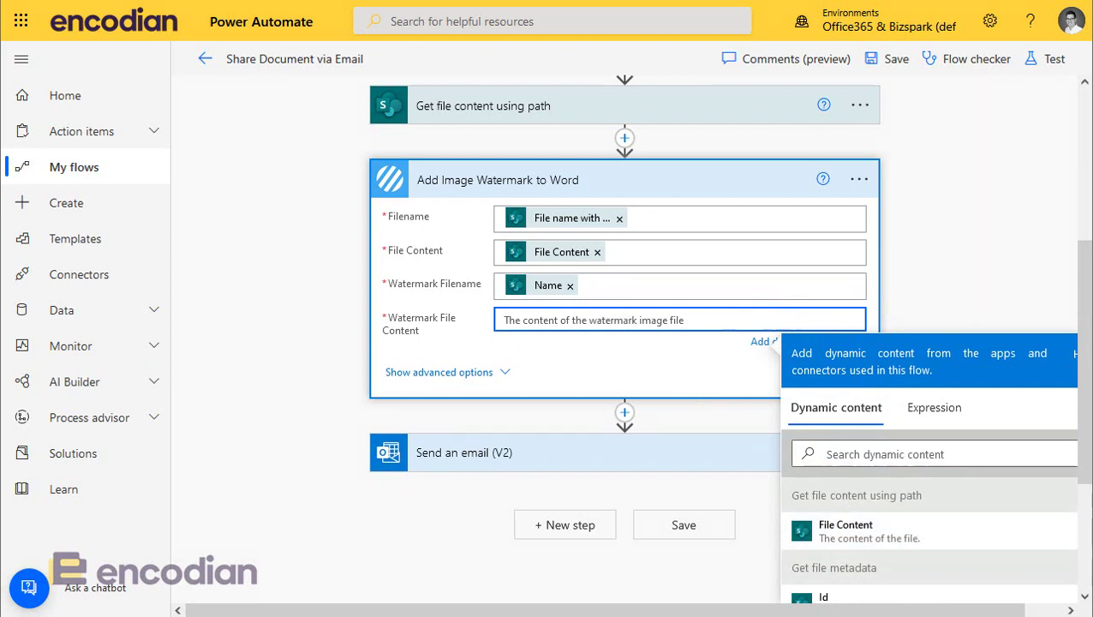
pyautogui.click(852, 546)
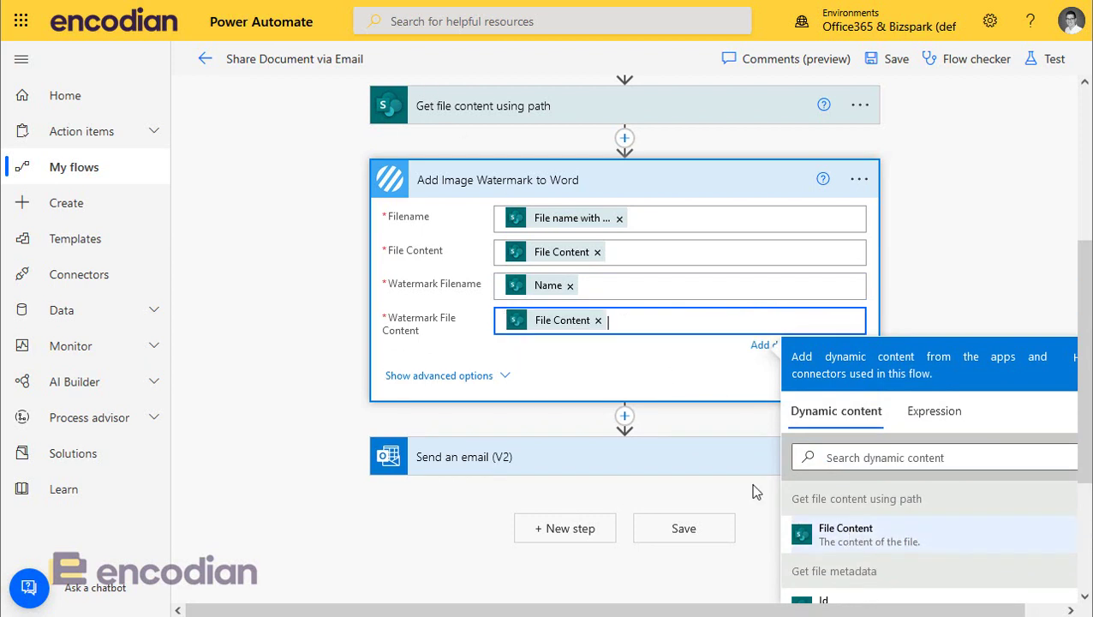
pyautogui.click(430, 377)
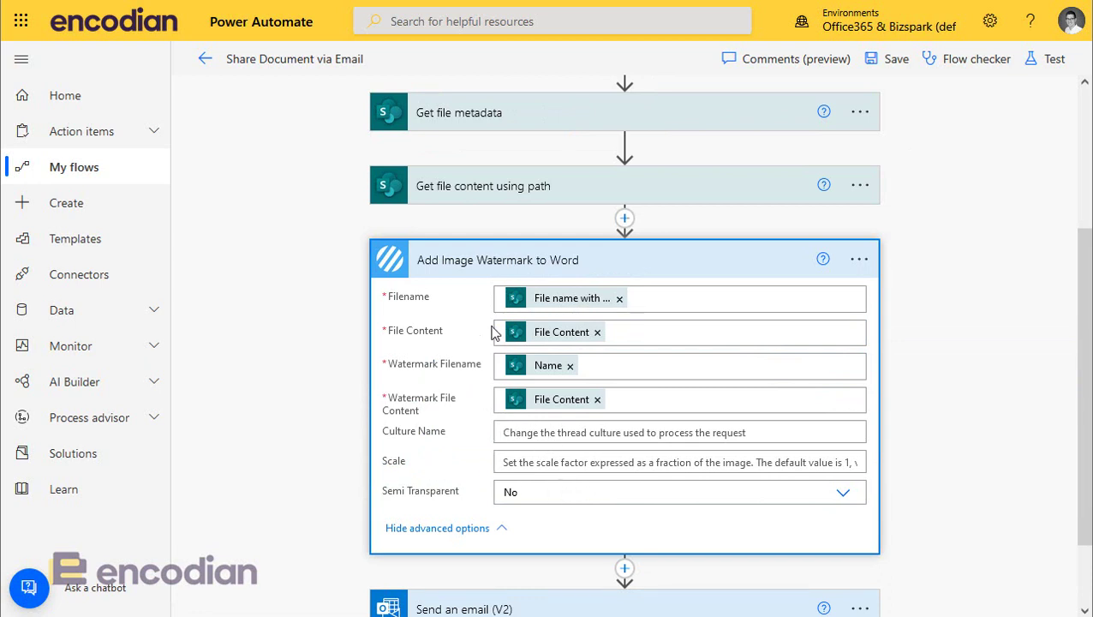
# Step: In Send an email (V2), set Attachments Name to Filename and Attachments Content to File Content, then save
pyautogui.click(490, 263)
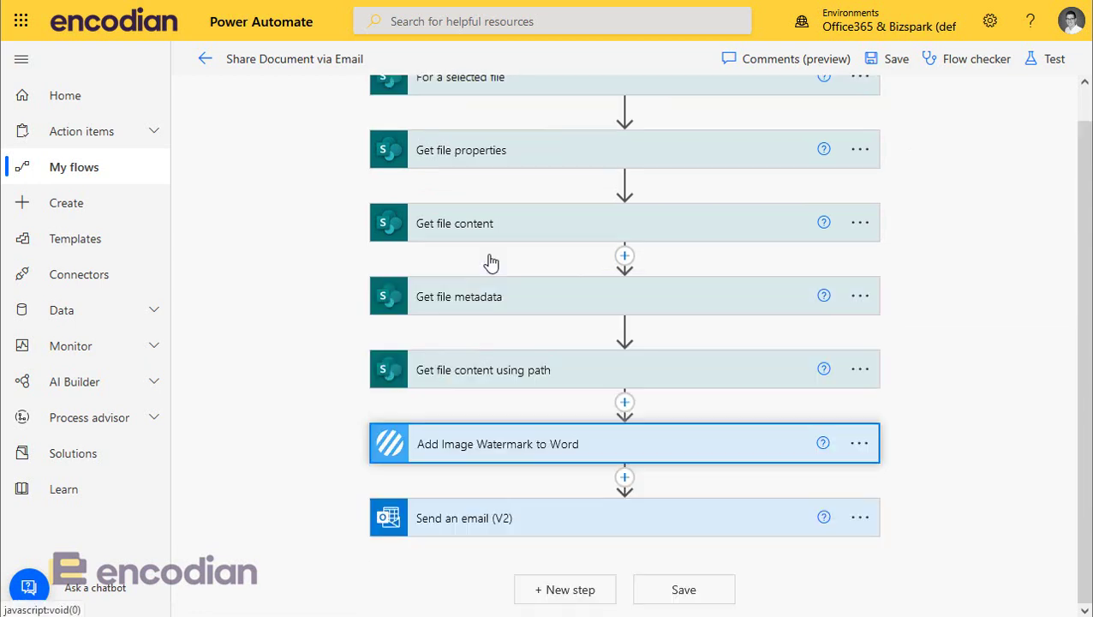
pyautogui.click(543, 531)
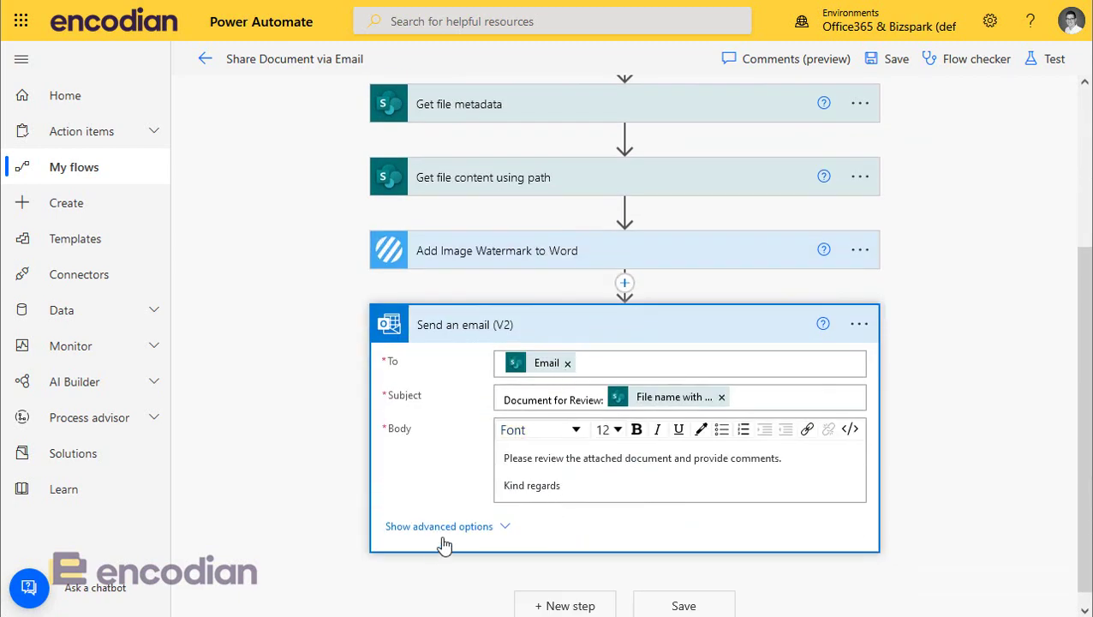
pyautogui.click(449, 527)
pyautogui.scroll(-3, 492, 514)
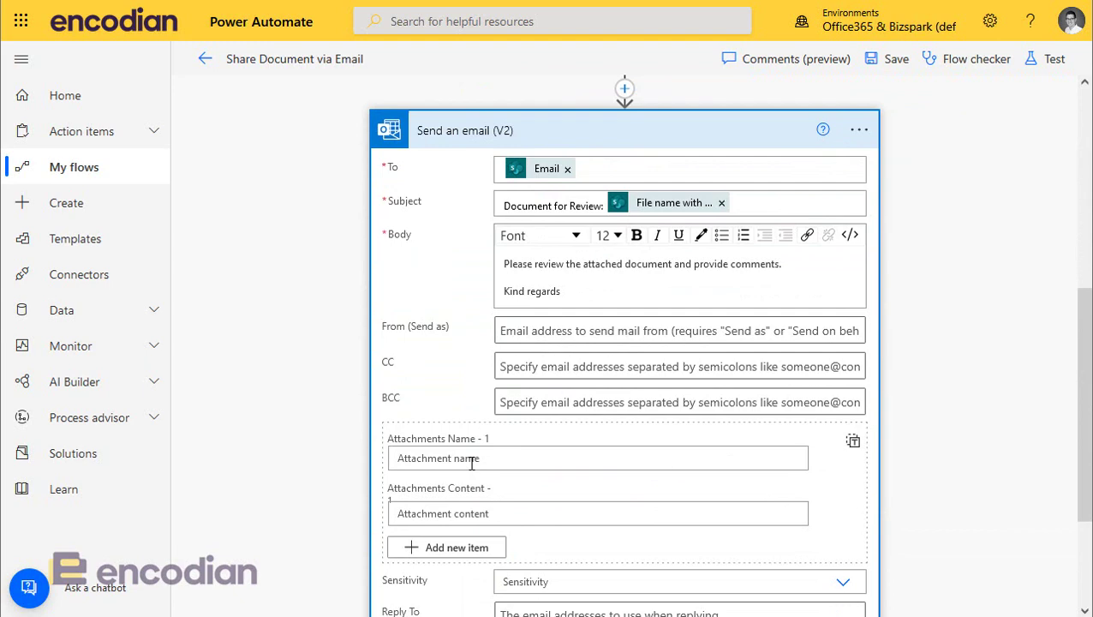
pyautogui.click(471, 458)
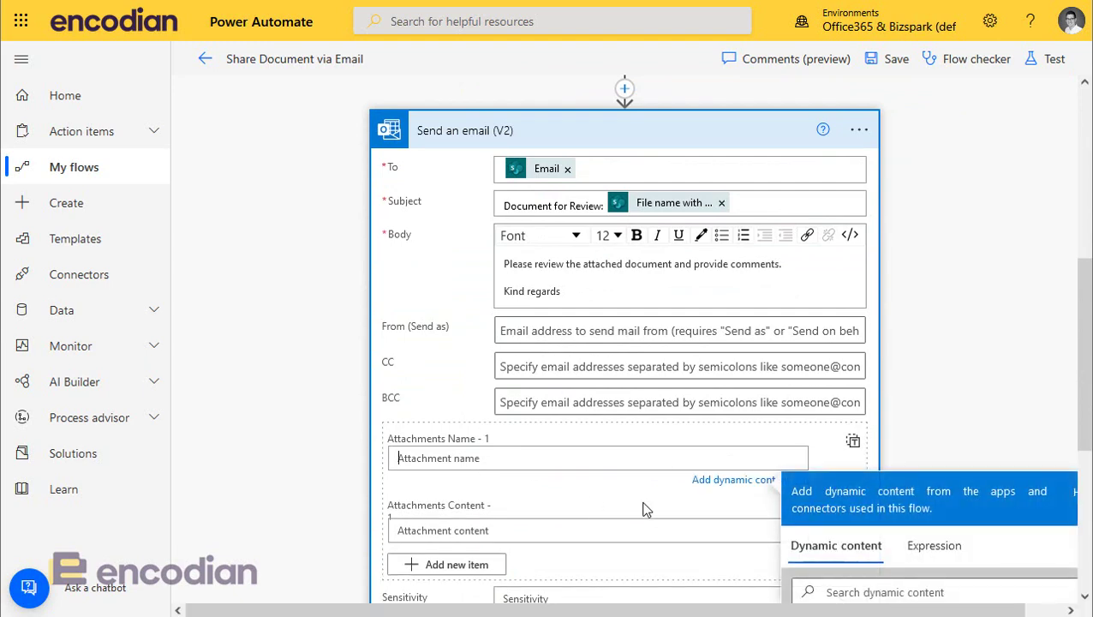
pyautogui.scroll(-3, 703, 506)
pyautogui.click(869, 485)
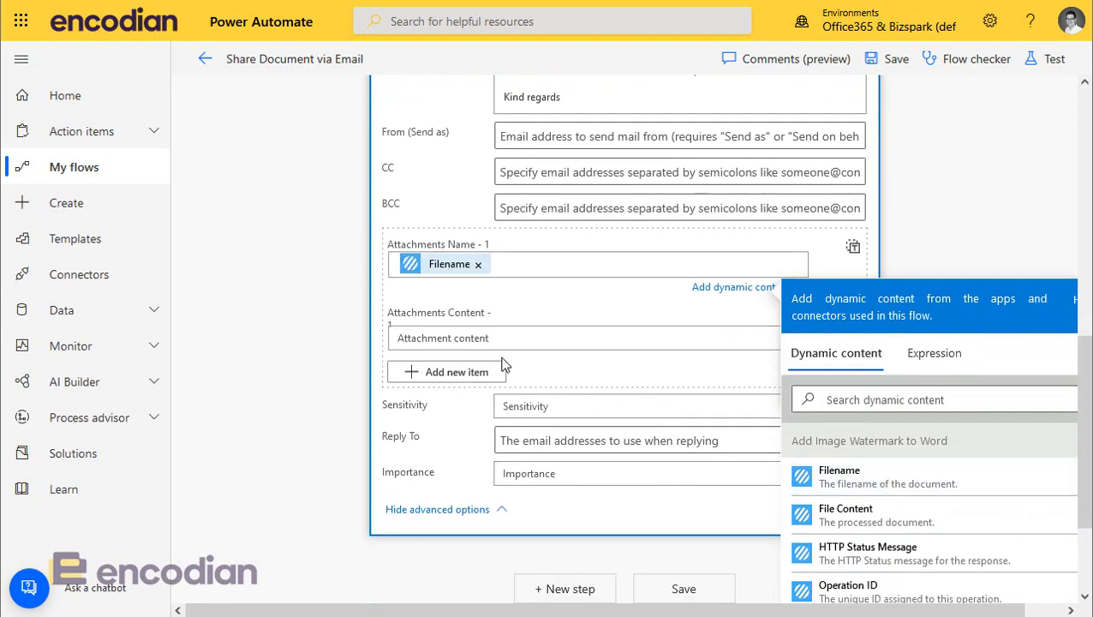
pyautogui.click(452, 336)
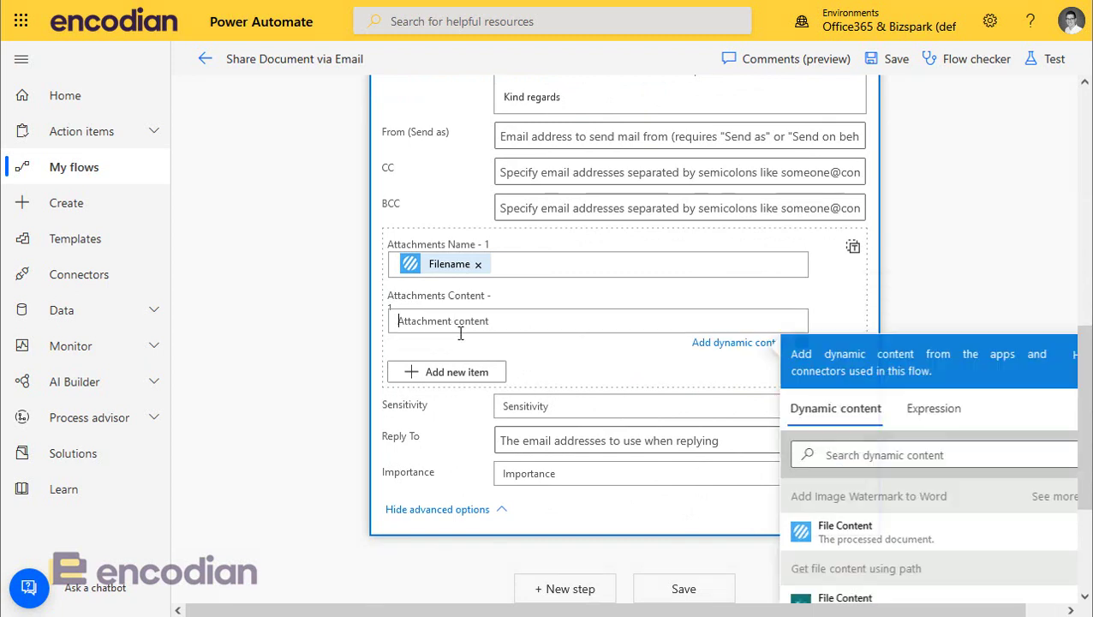
pyautogui.click(884, 547)
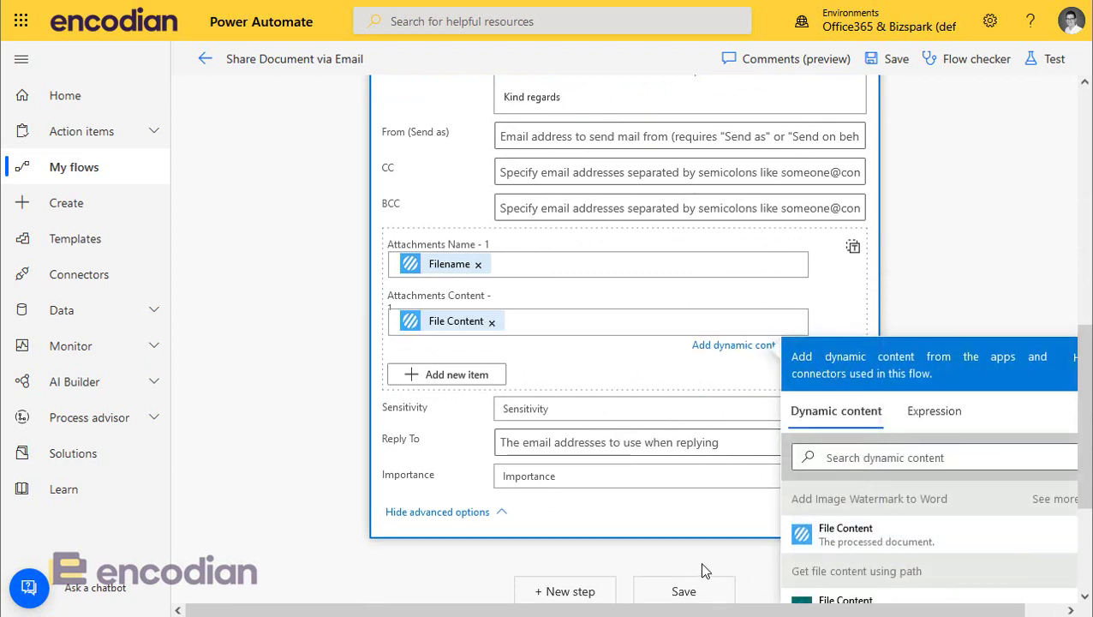
pyautogui.click(692, 589)
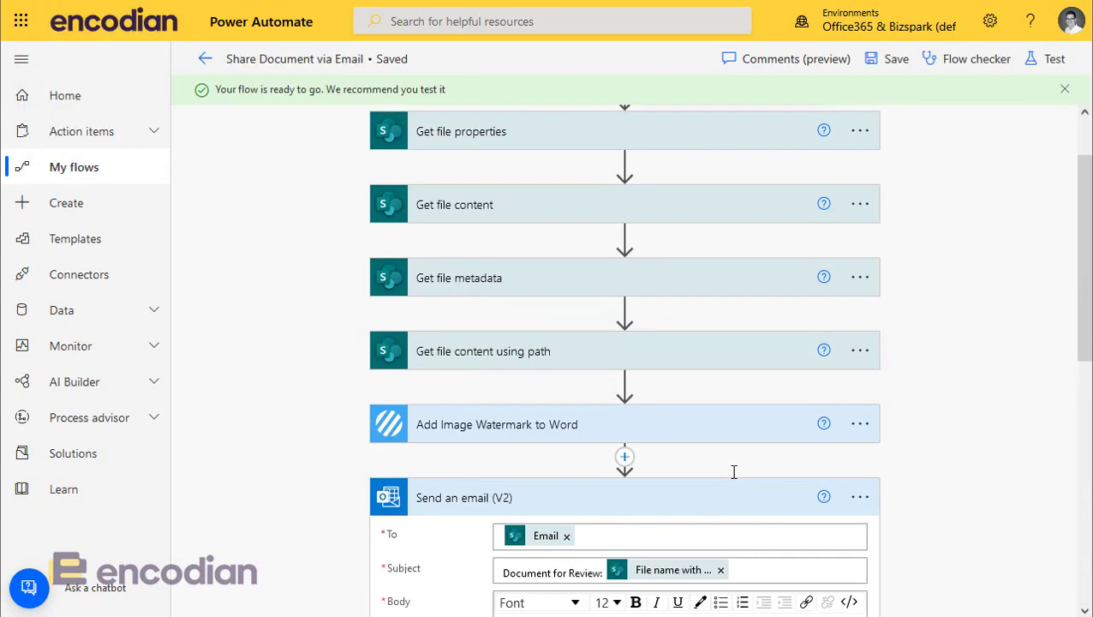
# Step: Collapse the email step, then launch Share Document via Email on Encodian Demo Document.docx in SharePoint
pyautogui.click(717, 503)
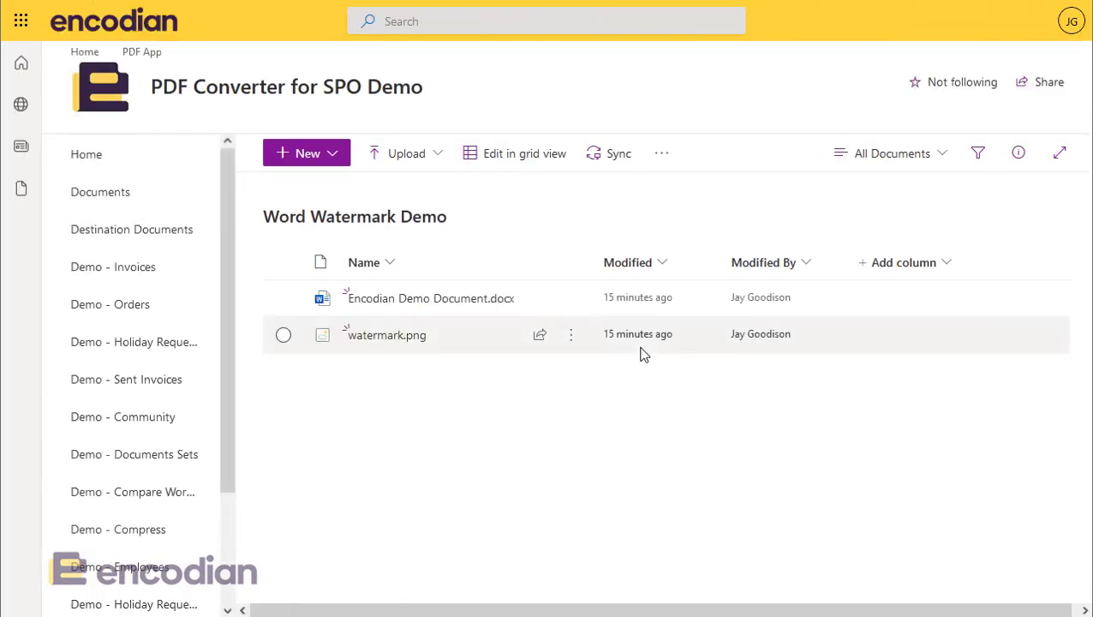
pyautogui.click(287, 301)
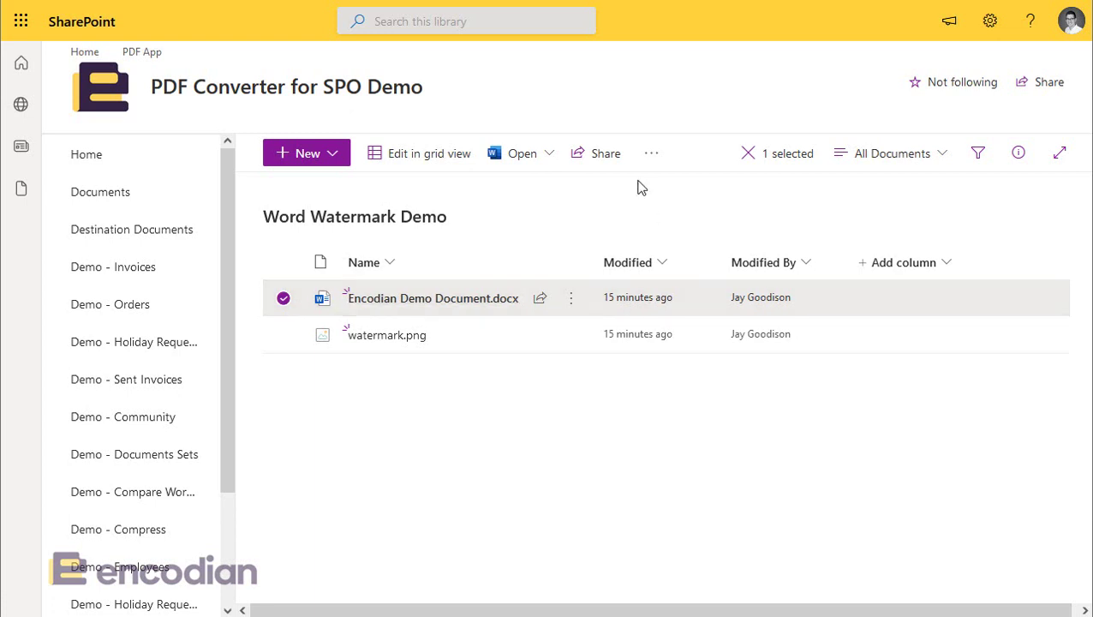
pyautogui.click(651, 152)
pyautogui.moveTo(701, 379)
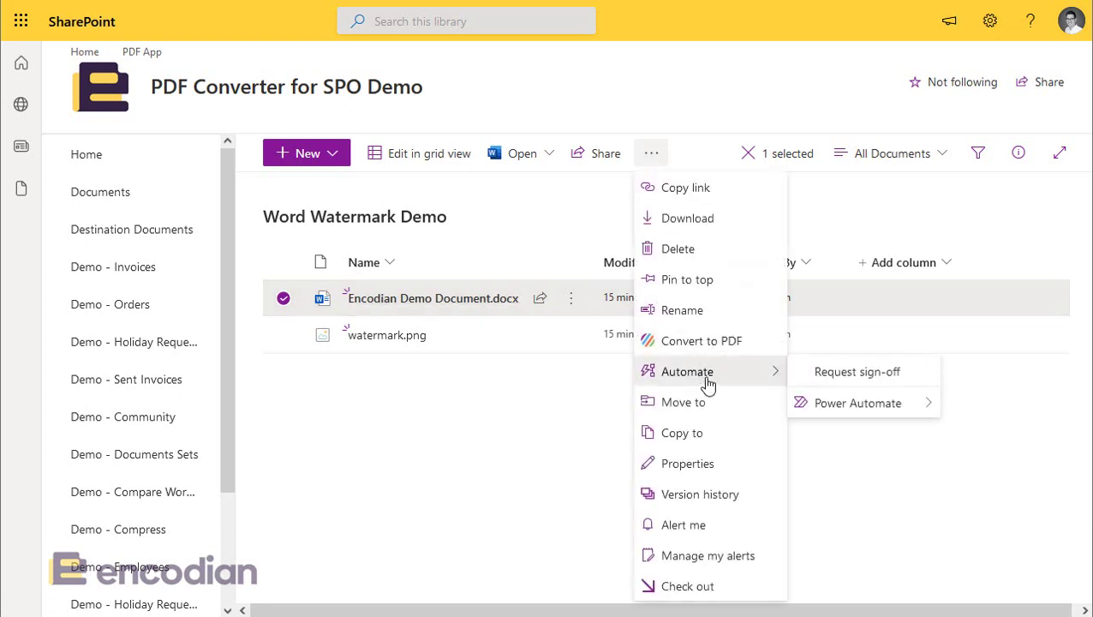
pyautogui.moveTo(861, 424)
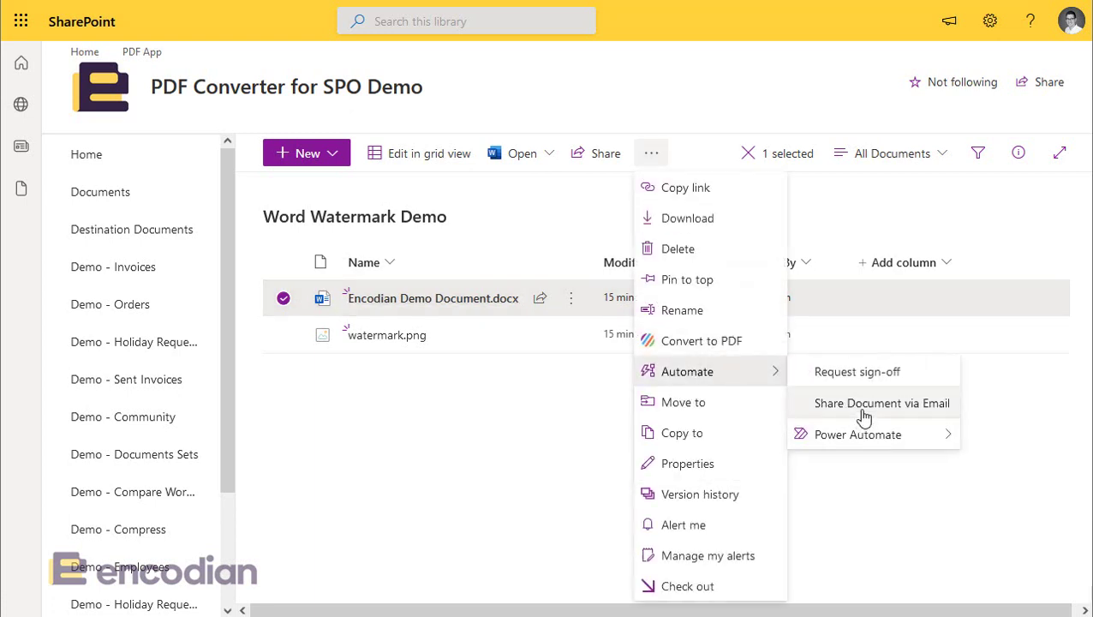
pyautogui.click(864, 404)
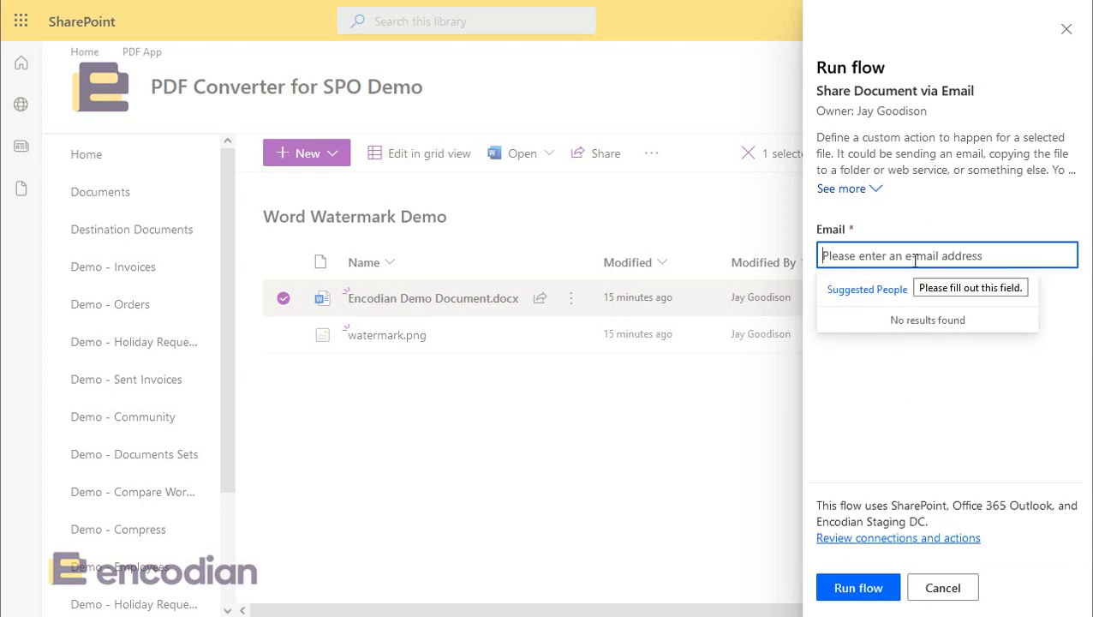
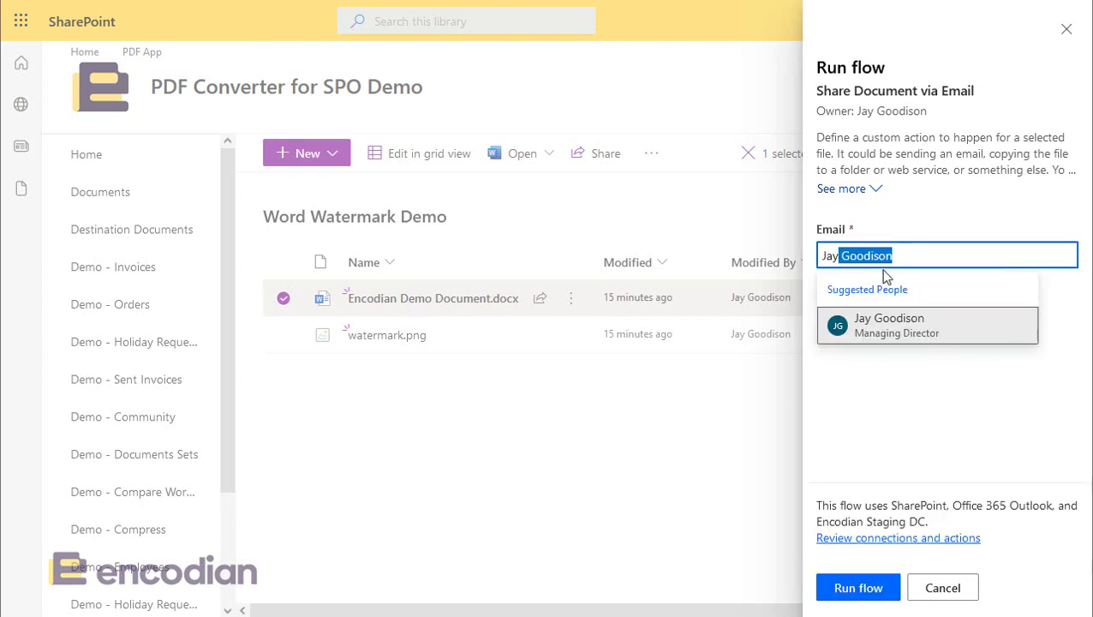
# Step: Enter the recipient's full name, pick the suggestion, run the flow, and bring the arrived Outlook email into view
pyautogui.click(870, 330)
pyautogui.click(848, 586)
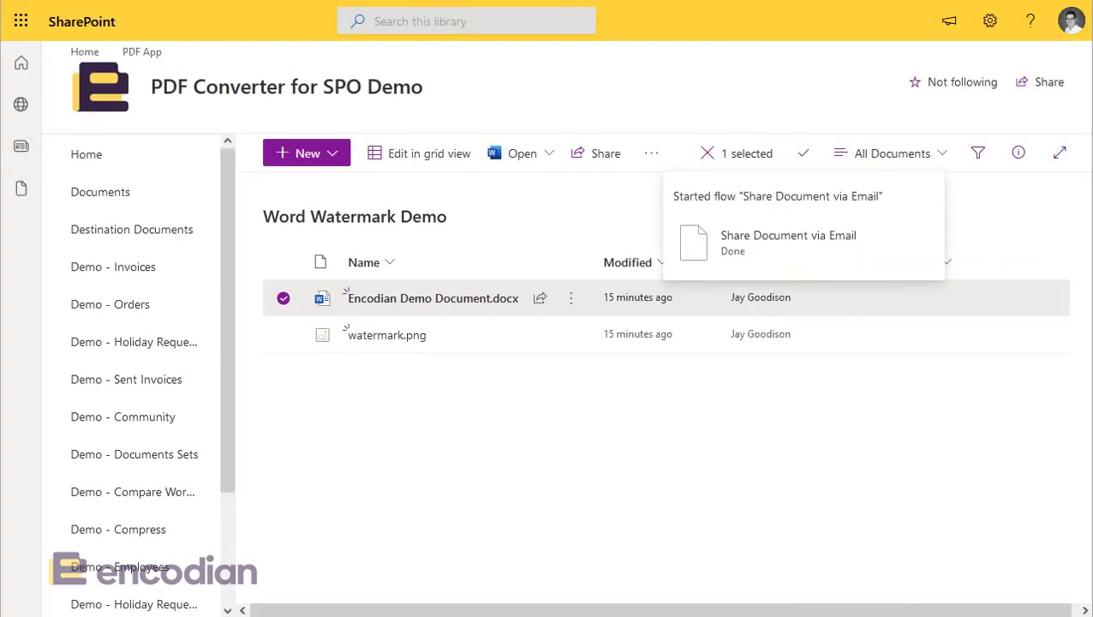
pyautogui.moveTo(1092, 39); pyautogui.dragTo(445, 65)
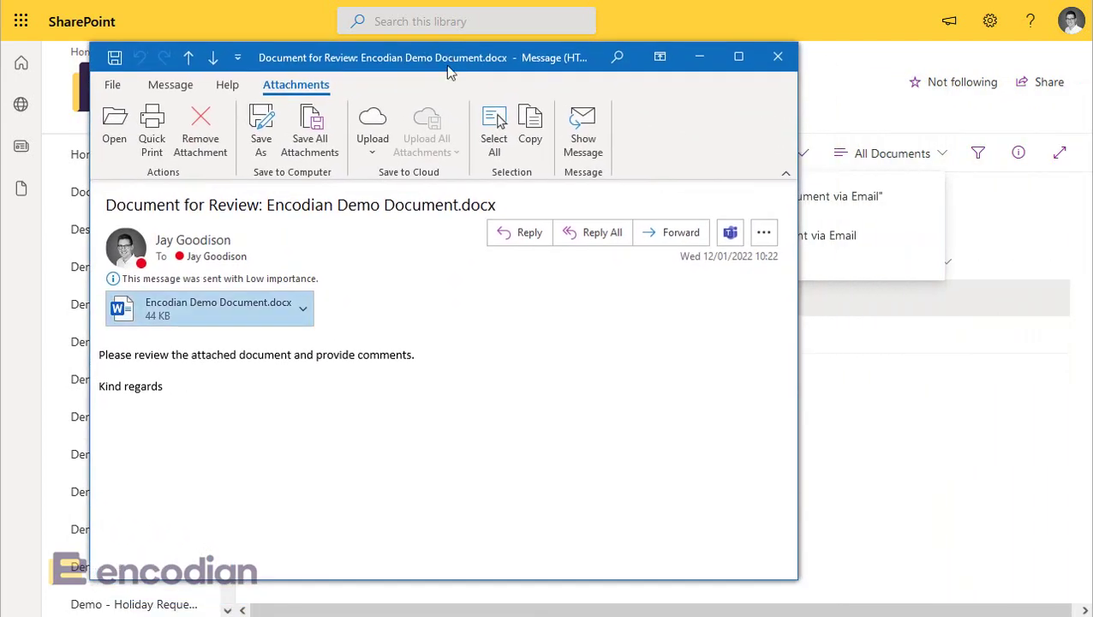
# Step: Open the Encodian Demo Document.docx attachment in Word to see the Encodian logo image watermark
pyautogui.doubleClick(186, 307)
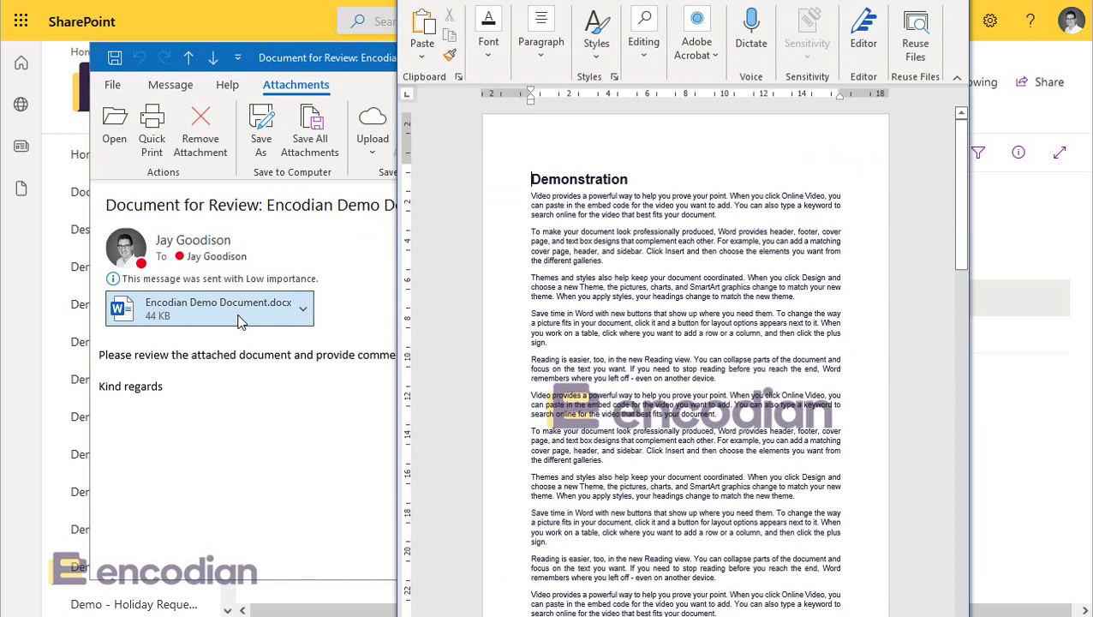